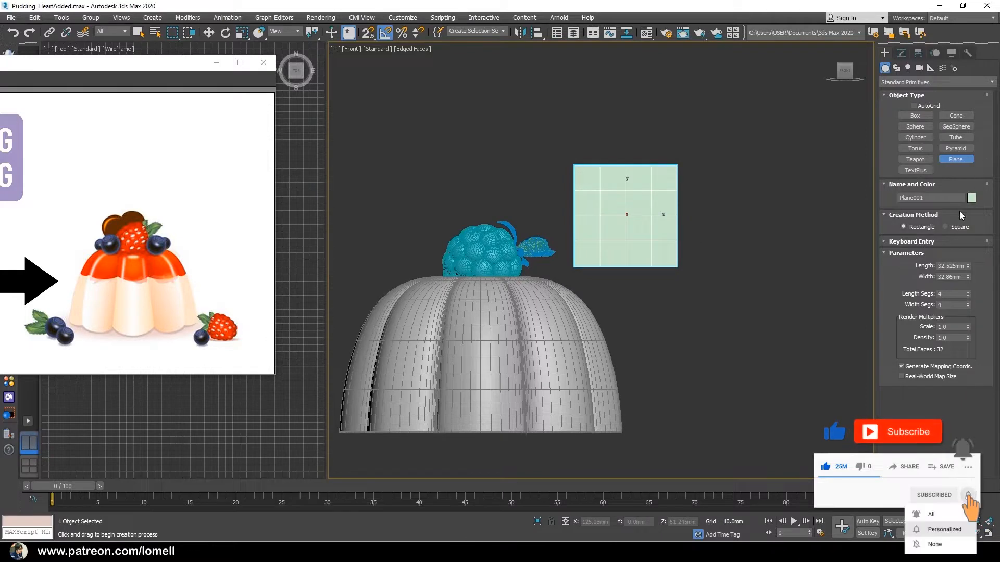
Give the plane a grey object colour and add an Edit Poly modifier to it
{"action": "left_click", "coordinate": [971, 198]}
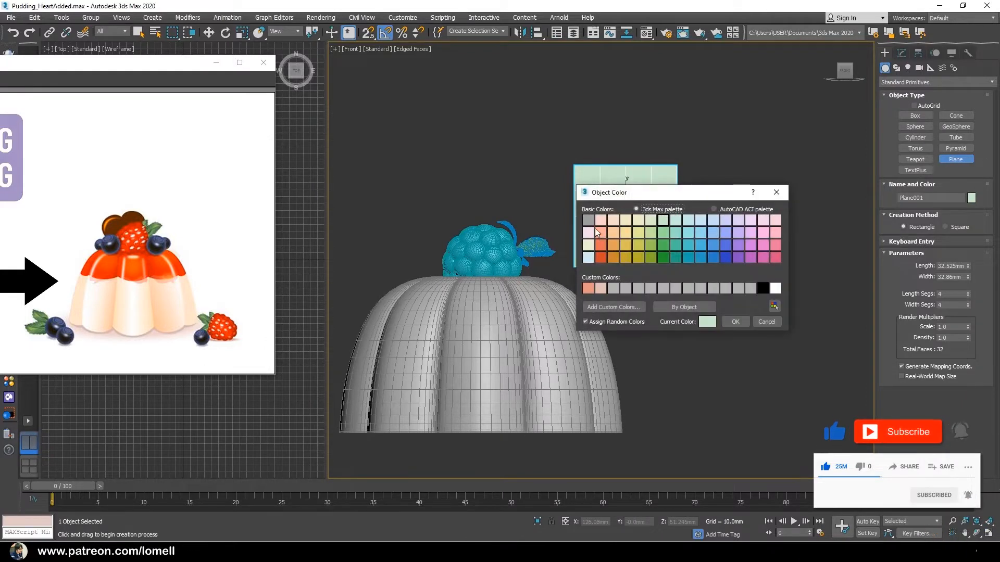
{"action": "left_click", "coordinate": [638, 288]}
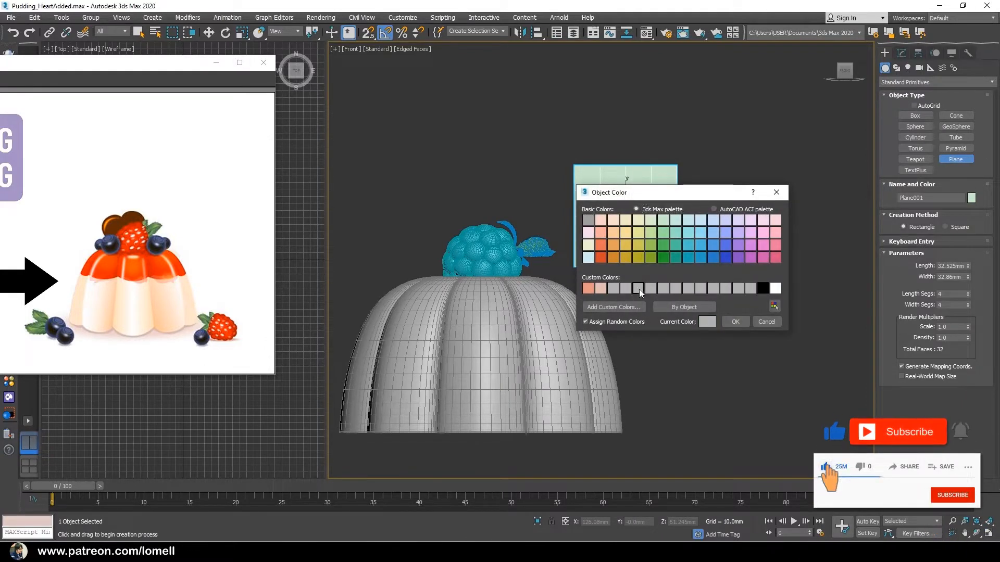
{"action": "left_click", "coordinate": [734, 322]}
{"action": "middle_click_drag", "start_coordinate": [622, 263], "coordinate": [645, 282]}
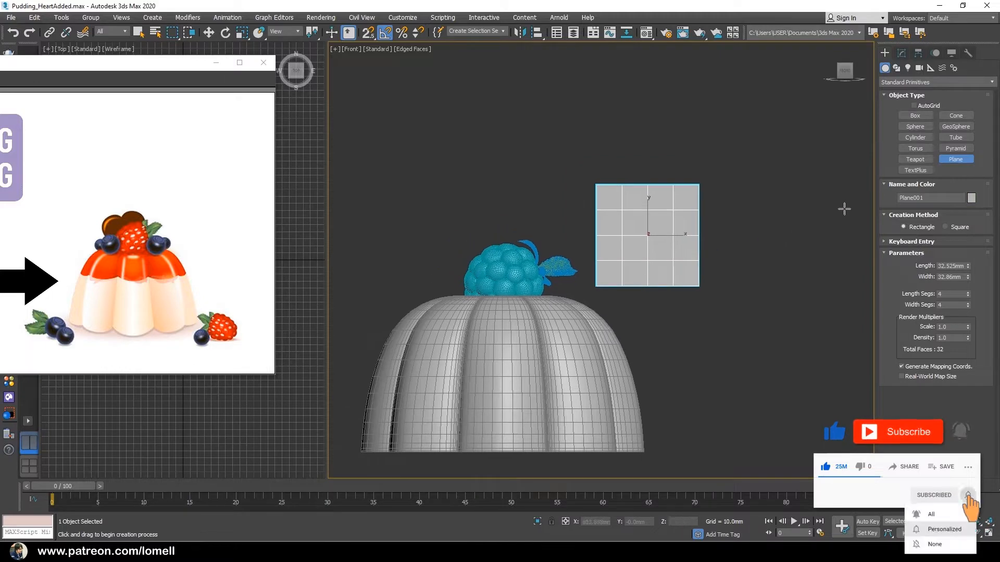
{"action": "left_click", "coordinate": [899, 54]}
{"action": "left_click", "coordinate": [888, 100]}
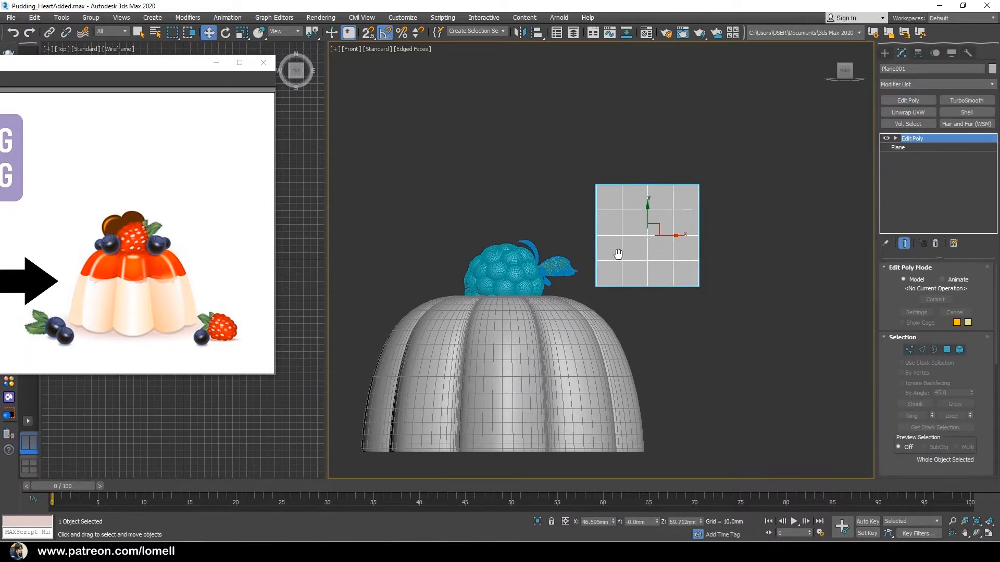
Chamfer the plane's vertical centre edge loop into two closely spaced edge loops
{"action": "scroll", "coordinate": [618, 256], "scroll_direction": "up", "scroll_amount": 3}
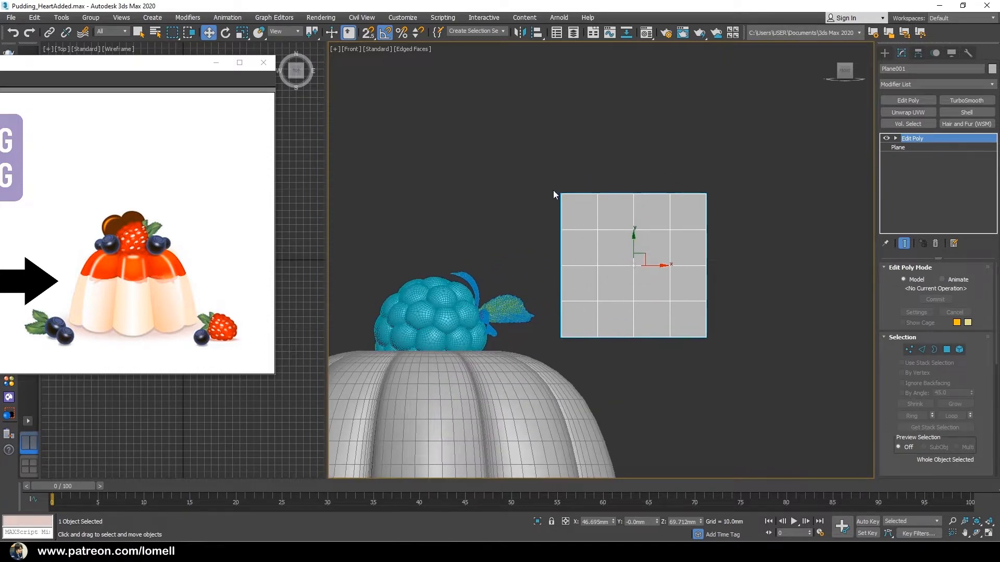
{"action": "key", "text": "2"}
{"action": "double_click", "coordinate": [633, 215]}
{"action": "right_click", "coordinate": [750, 232]}
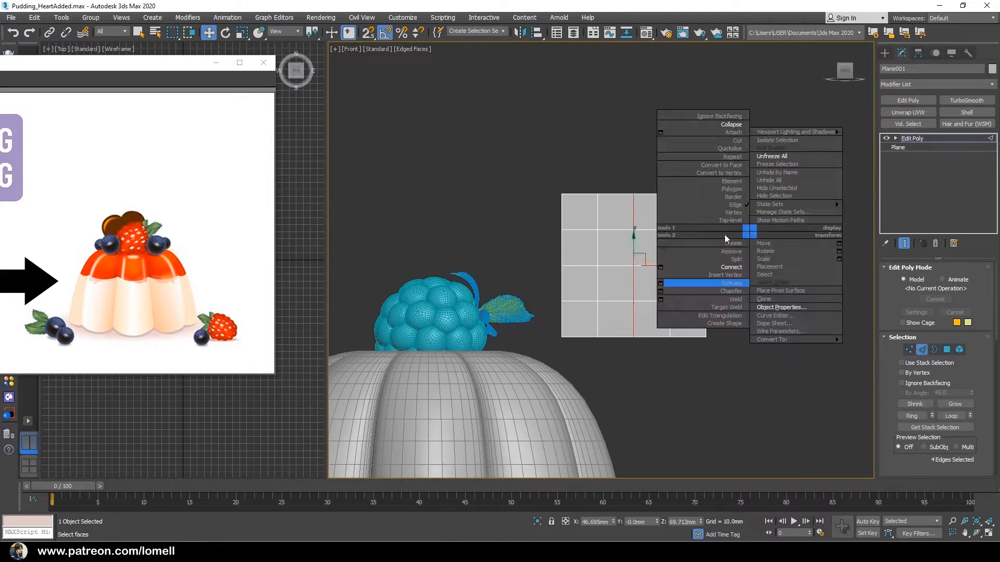
{"action": "left_click", "coordinate": [717, 291]}
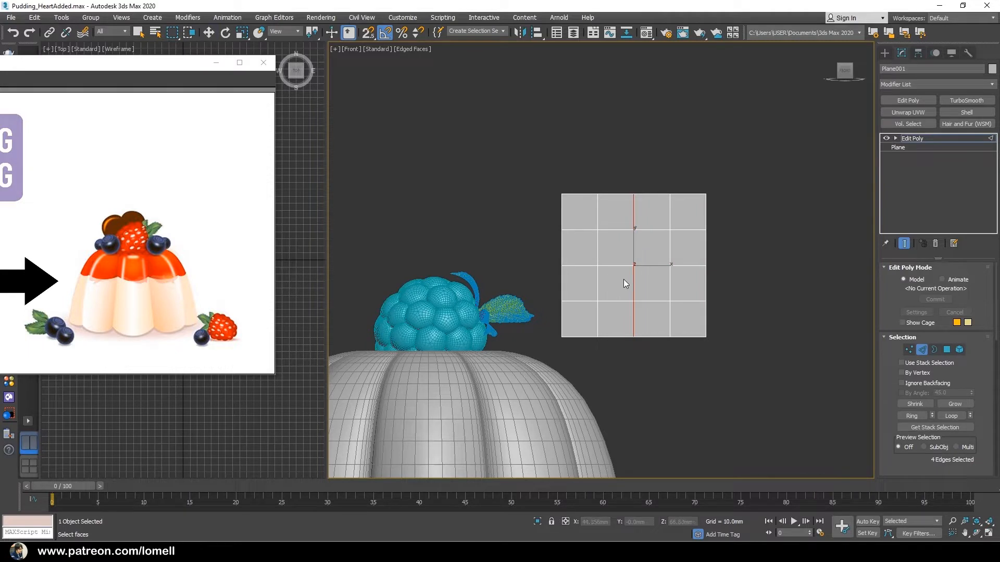
{"action": "left_click_drag", "start_coordinate": [636, 286], "coordinate": [618, 257]}
Collapse the two outer edges at each upper corner of the plane into single chamfered corner points
{"action": "key", "text": "w"}
{"action": "left_click_drag", "start_coordinate": [561, 186], "coordinate": [591, 217]}
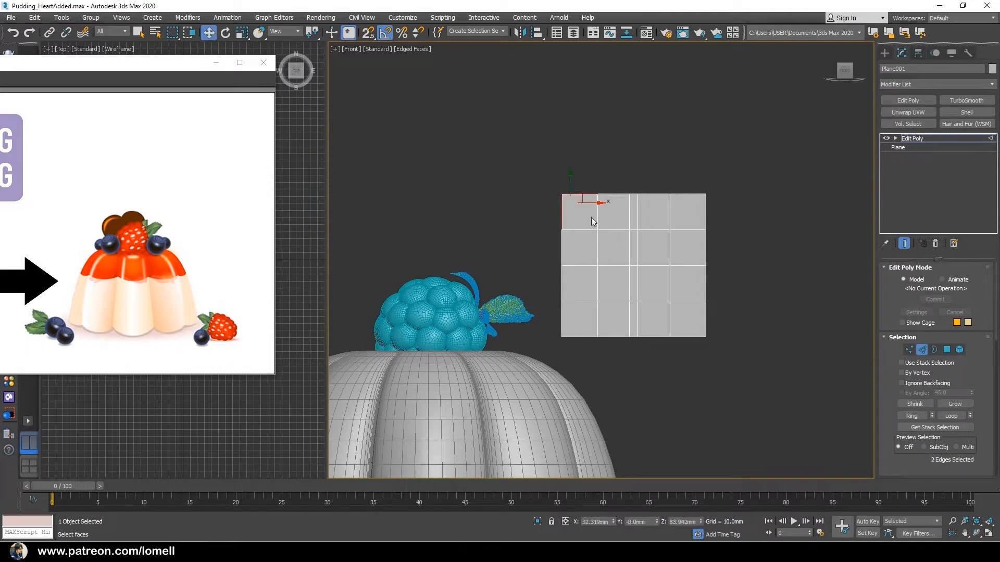
{"action": "right_click", "coordinate": [751, 245]}
{"action": "left_click", "coordinate": [721, 152]}
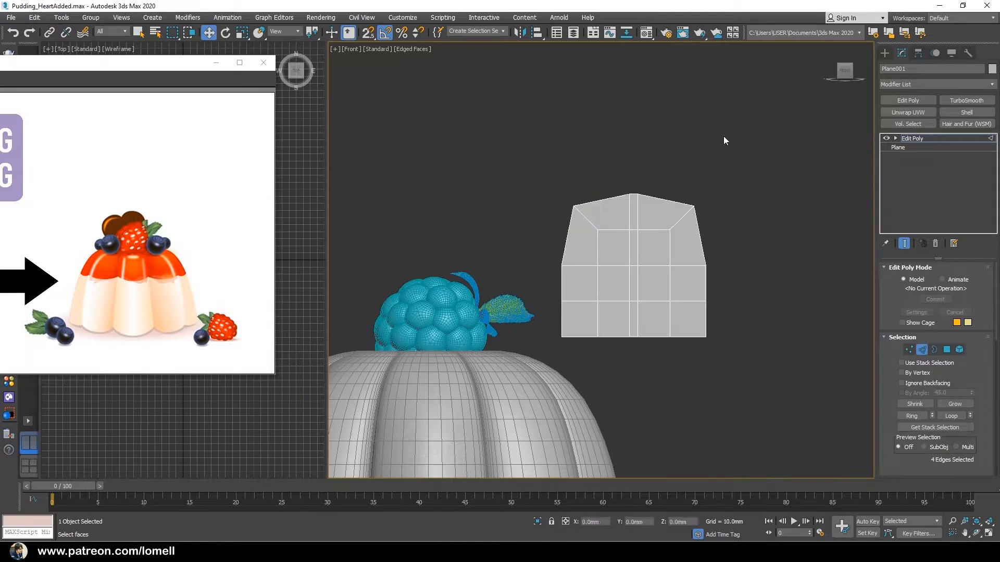
Lower the upper centre vertices, including the top-edge pair, to form the notch of a heart
{"action": "key", "text": "1"}
{"action": "left_click_drag", "start_coordinate": [627, 170], "coordinate": [633, 194]}
{"action": "left_click_drag", "start_coordinate": [644, 243], "coordinate": [644, 242]}
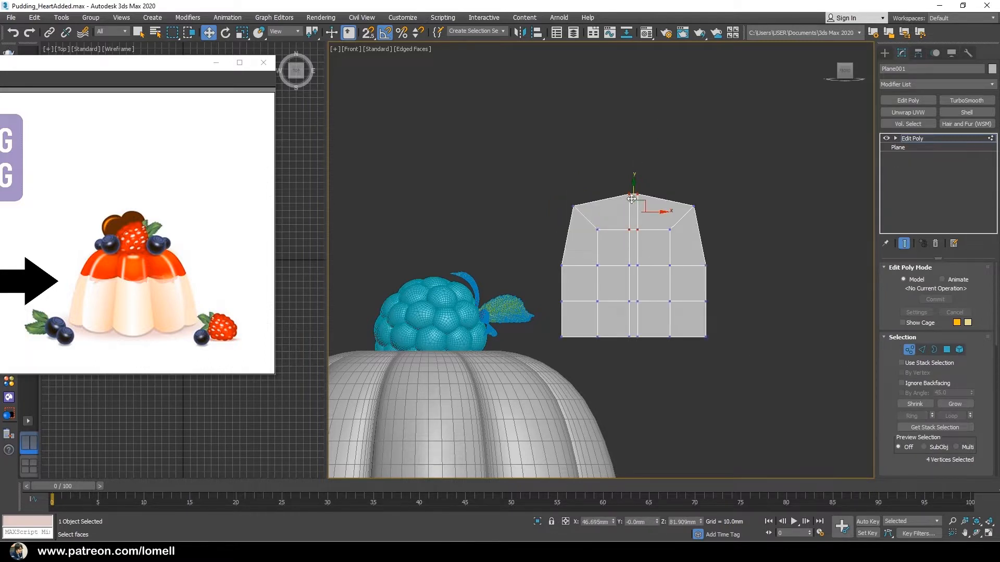
{"action": "left_click_drag", "start_coordinate": [634, 200], "coordinate": [634, 216]}
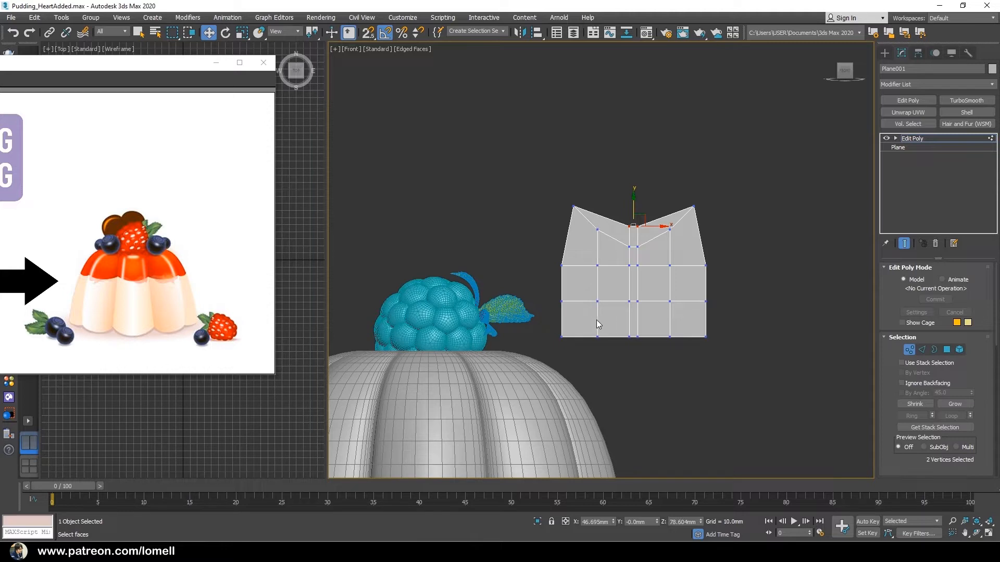
Collapse the two outer edges at each lower corner of the plane into single corner points
{"action": "key", "text": "2"}
{"action": "left_click", "coordinate": [562, 325]}
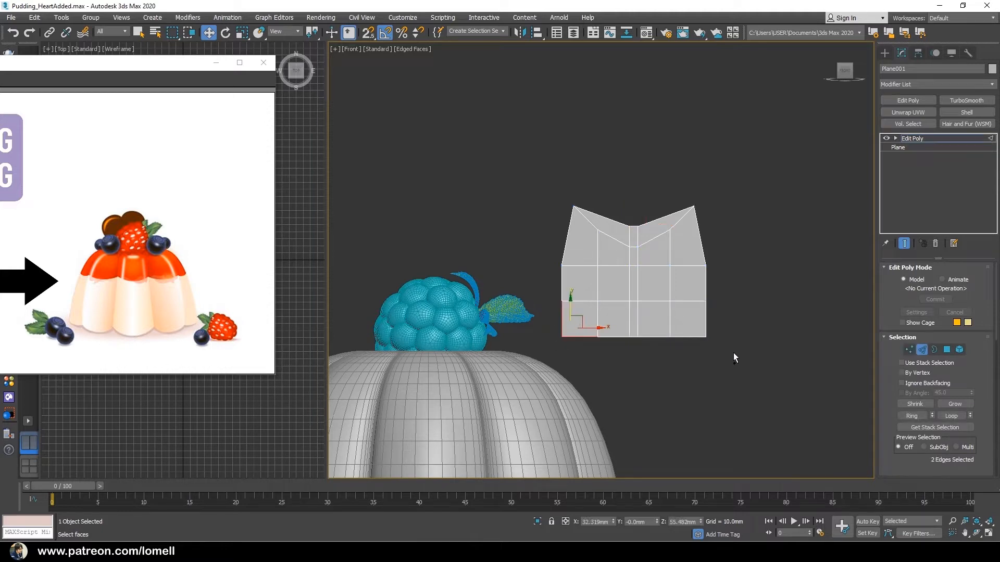
{"action": "left_click", "coordinate": [706, 324], "text": "ctrl"}
{"action": "right_click", "coordinate": [698, 324]}
{"action": "left_click", "coordinate": [672, 223]}
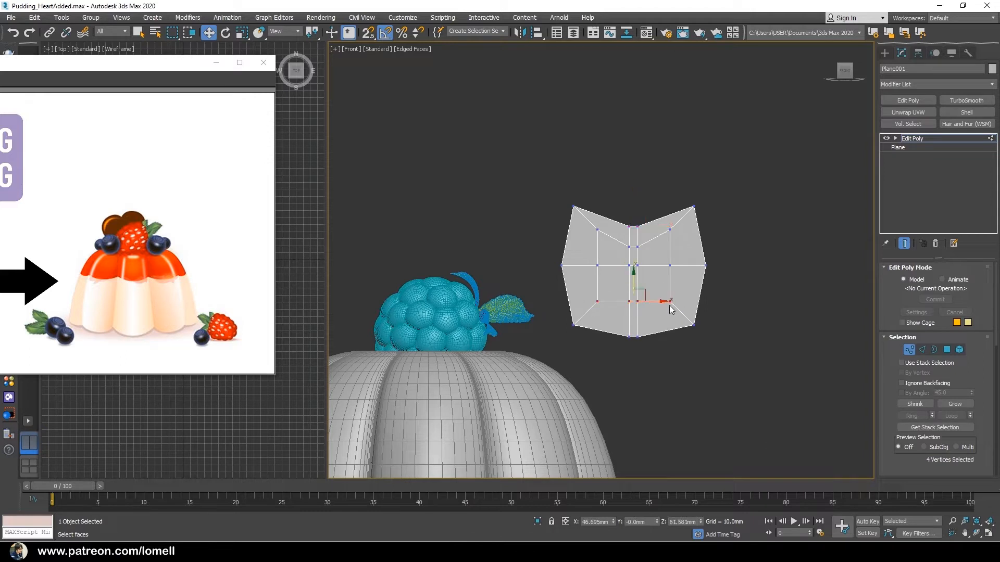
Scale the lower inner row of vertices inward and lower its centre pair toward the tip
{"action": "key", "text": "r"}
{"action": "left_click_drag", "start_coordinate": [666, 301], "coordinate": [634, 295]}
{"action": "key", "text": "w"}
{"action": "left_click", "coordinate": [627, 271]}
Scale the lower corner vertices inward and raise them, along with the adjacent inner pair, to taper the heart's bottom
{"action": "left_click_drag", "start_coordinate": [592, 342], "coordinate": [592, 342]}
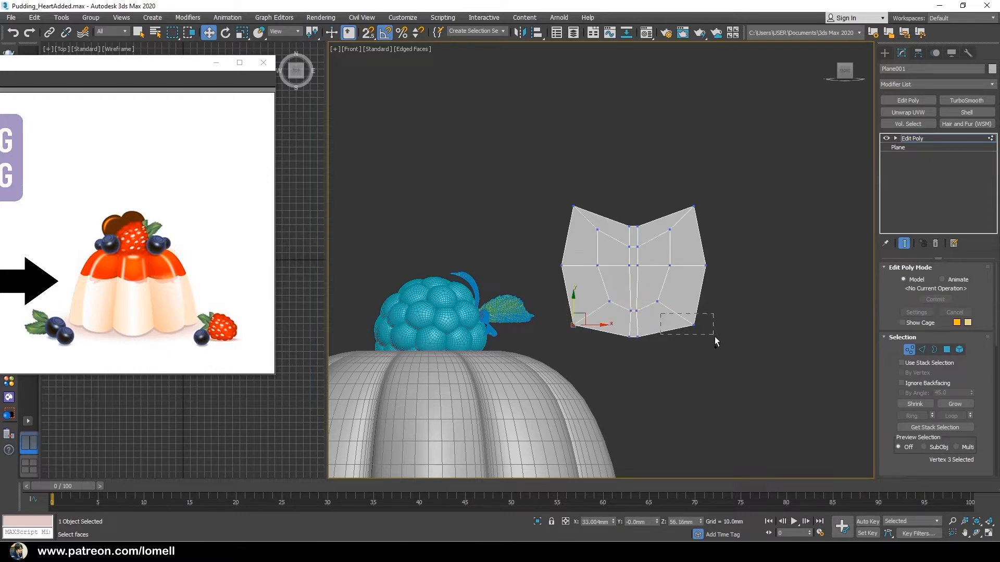
{"action": "left_click_drag", "start_coordinate": [715, 337], "coordinate": [716, 338], "text": "ctrl"}
{"action": "key", "text": "r"}
{"action": "left_click_drag", "start_coordinate": [659, 325], "coordinate": [634, 273]}
{"action": "key", "text": "w"}
{"action": "left_click", "coordinate": [658, 303], "text": "ctrl"}
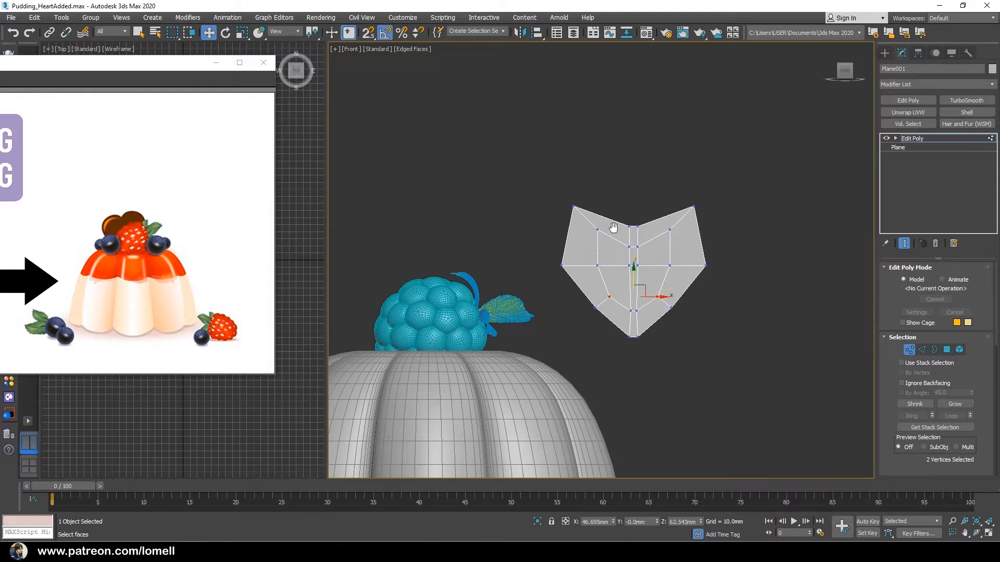
Spread the outer pair of upper inner vertices slightly apart and lower it level with the centre vertices
{"action": "middle_click_drag", "start_coordinate": [611, 228], "coordinate": [619, 263]}
{"action": "scroll", "coordinate": [618, 263], "scroll_direction": "up", "scroll_amount": 3}
{"action": "left_click", "coordinate": [603, 265]}
{"action": "left_click", "coordinate": [703, 265], "text": "ctrl"}
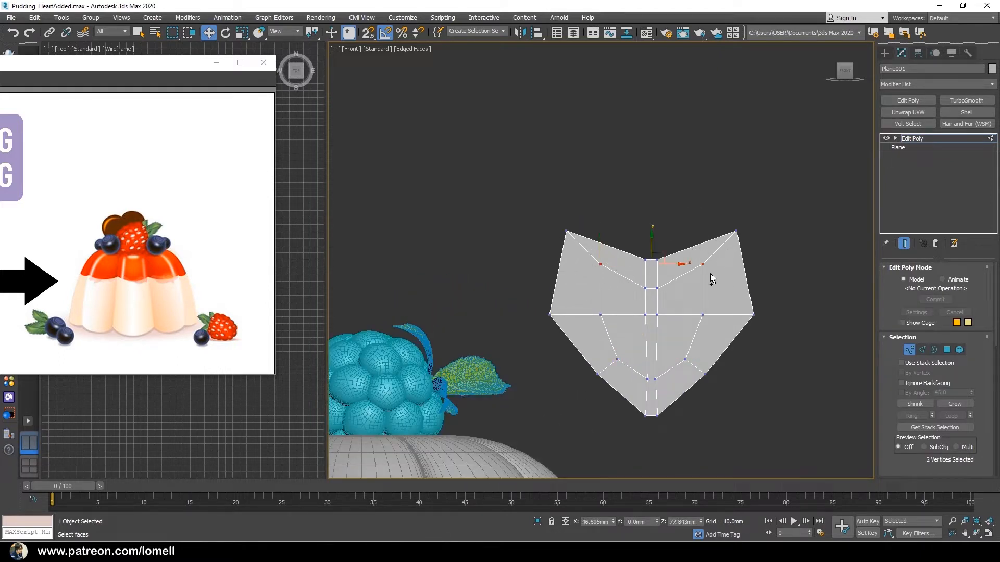
{"action": "key", "text": "r"}
{"action": "left_click_drag", "start_coordinate": [676, 265], "coordinate": [653, 275]}
{"action": "key", "text": "w"}
Connect the crosswise edges on both sides of the central strip to add one lengthwise edge loop per half
{"action": "key", "text": "2"}
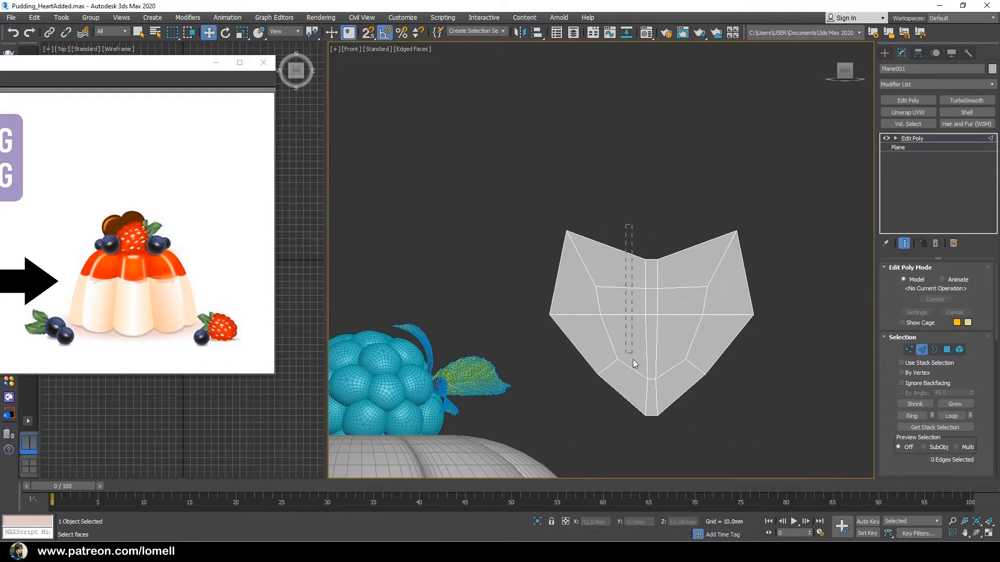
{"action": "left_click_drag", "start_coordinate": [635, 419], "coordinate": [677, 424]}
{"action": "right_click", "coordinate": [709, 338]}
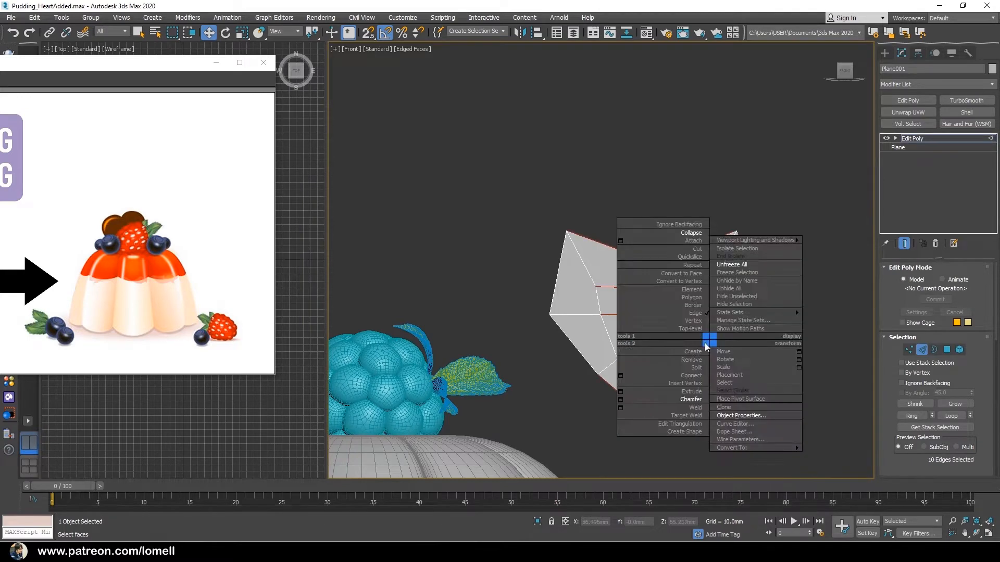
{"action": "left_click", "coordinate": [677, 370]}
Raise the new top-edge vertices on both halves and scale them slightly inward to shape the lobes
{"action": "key", "text": "1"}
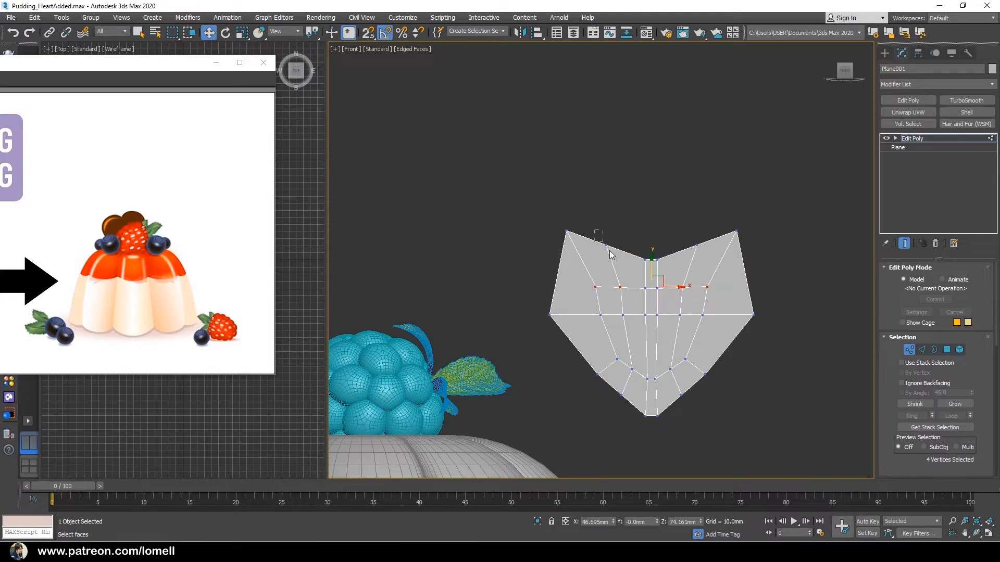
{"action": "left_click", "coordinate": [698, 244], "text": "ctrl"}
{"action": "left_click_drag", "start_coordinate": [652, 230], "coordinate": [677, 233]}
{"action": "key", "text": "r"}
Lower the middle row of inner vertices and scale its outer pair outward
{"action": "left_click", "coordinate": [601, 315]}
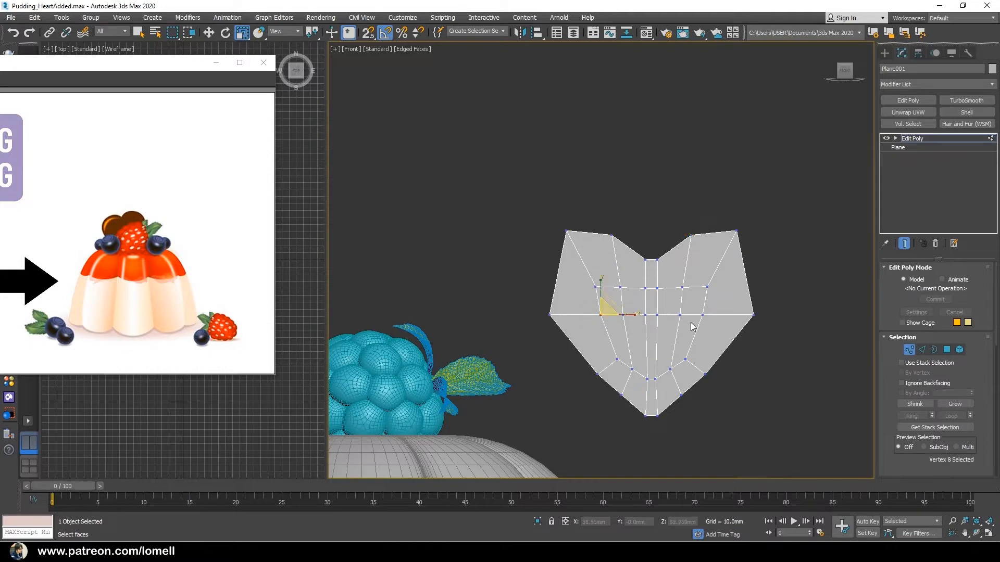
{"action": "left_click", "coordinate": [702, 315], "text": "ctrl"}
{"action": "mouse_move", "coordinate": [659, 313]}
{"action": "left_mouse_down"}
{"action": "mouse_move", "coordinate": [674, 313]}
{"action": "mouse_move", "coordinate": [651, 317]}
{"action": "left_mouse_up"}
{"action": "key", "text": "w"}
Raise the four central vertices of the upper inner row slightly and scale the row's outer pair outward
{"action": "left_click", "coordinate": [621, 287]}
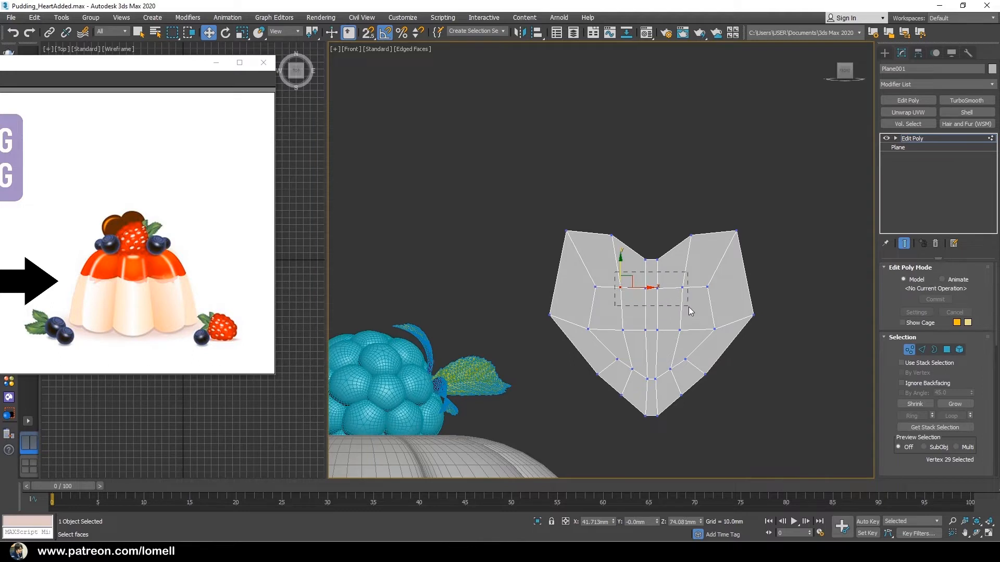
{"action": "left_click_drag", "start_coordinate": [689, 307], "coordinate": [689, 308]}
{"action": "left_click_drag", "start_coordinate": [652, 270], "coordinate": [651, 265]}
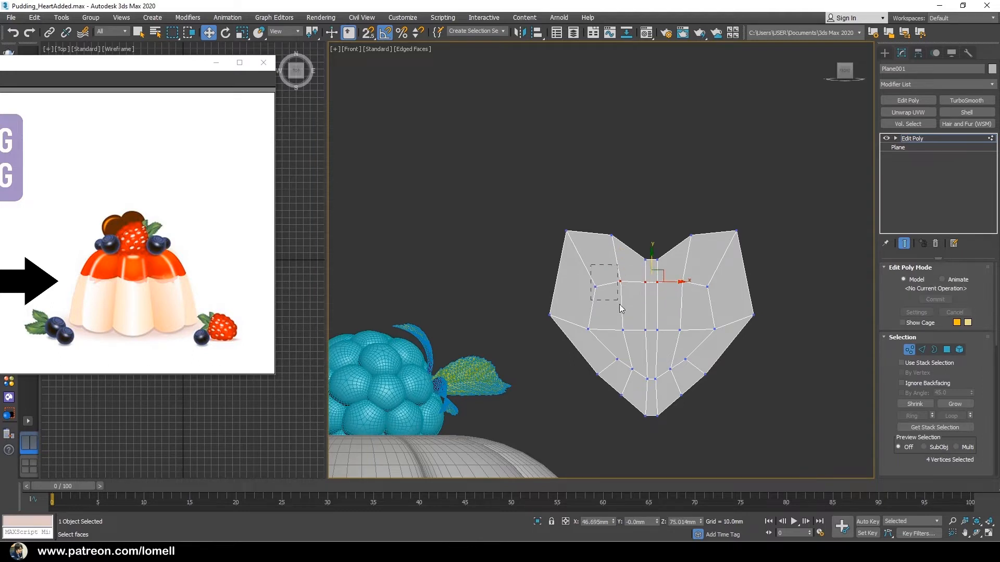
{"action": "left_click_drag", "start_coordinate": [620, 308], "coordinate": [622, 307]}
{"action": "left_click", "coordinate": [594, 288]}
{"action": "left_click_drag", "start_coordinate": [711, 292], "coordinate": [694, 286], "text": "ctrl"}
{"action": "key", "text": "r"}
{"action": "key", "text": "w"}
Lower the heart's upper outer corner vertices and scale them slightly apart to round the lobes
{"action": "left_click_drag", "start_coordinate": [605, 262], "coordinate": [593, 261]}
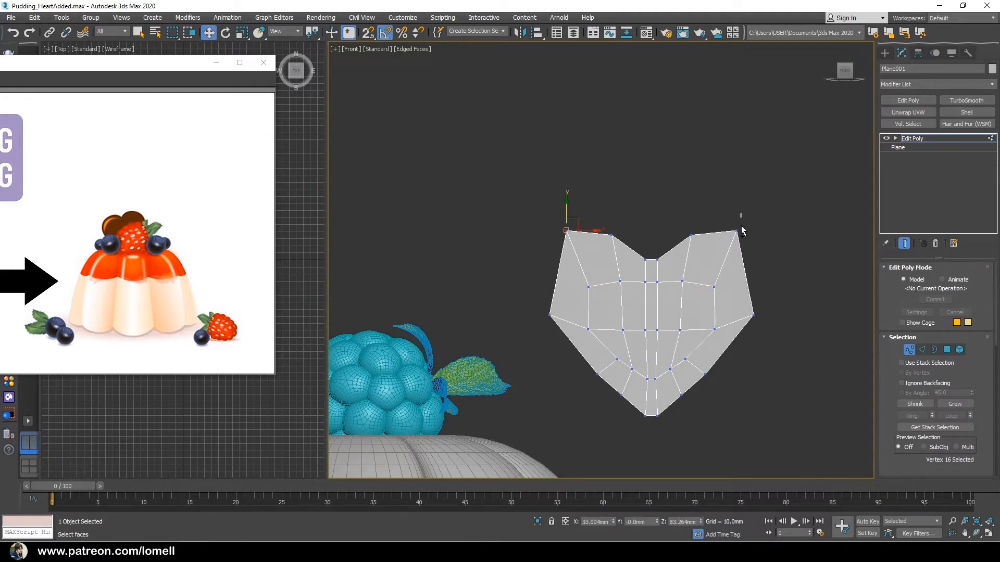
{"action": "left_click_drag", "start_coordinate": [712, 223], "coordinate": [737, 256], "text": "ctrl"}
{"action": "key", "text": "r"}
{"action": "left_click_drag", "start_coordinate": [667, 229], "coordinate": [635, 266]}
{"action": "key", "text": "w"}
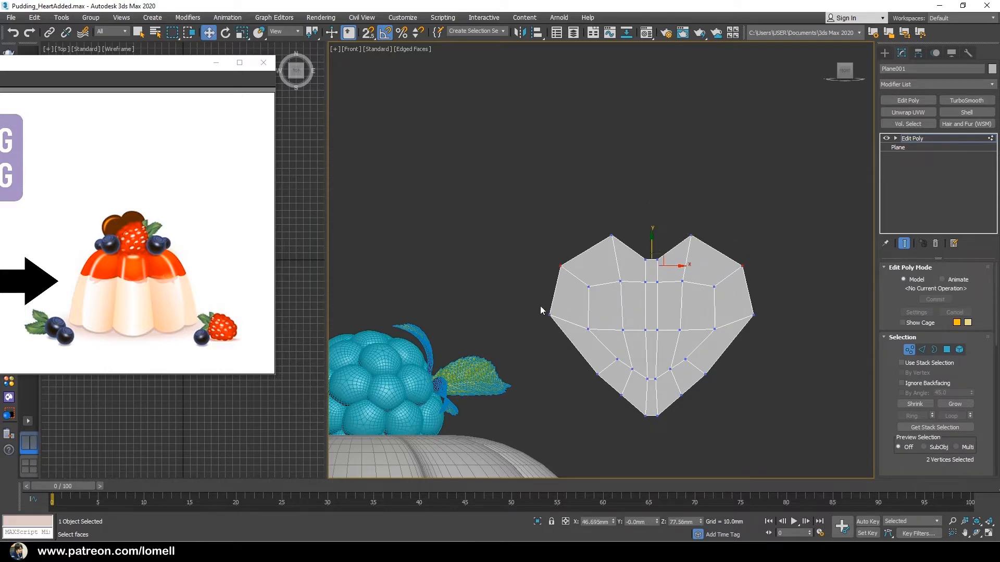
Lower the outermost side vertices and scale them inward, and pull the upper inner outer pair slightly closer together
{"action": "left_click_drag", "start_coordinate": [571, 338], "coordinate": [572, 339]}
{"action": "left_click_drag", "start_coordinate": [771, 295], "coordinate": [749, 347], "text": "ctrl"}
{"action": "left_click_drag", "start_coordinate": [649, 300], "coordinate": [619, 305]}
{"action": "key", "text": "r"}
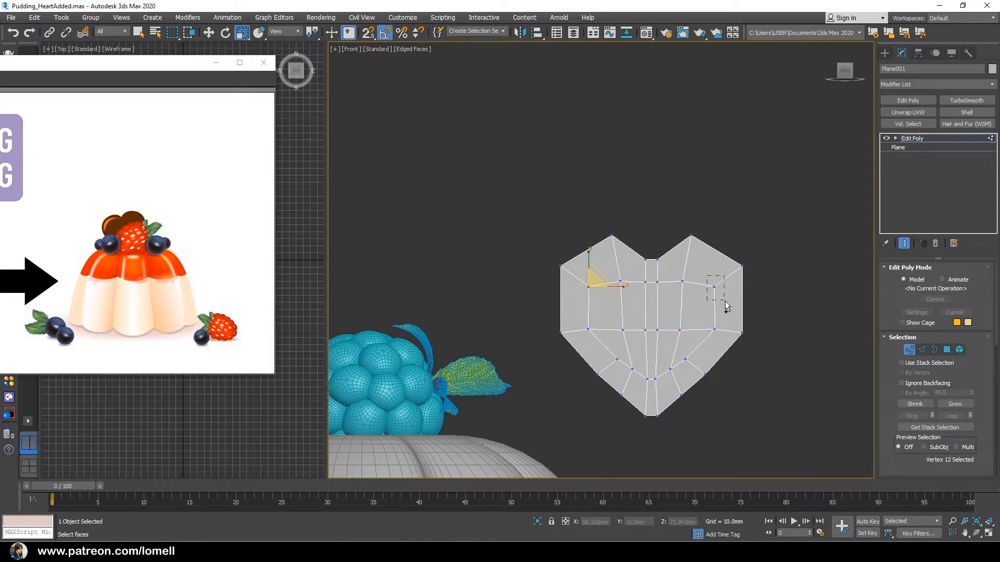
{"action": "left_click_drag", "start_coordinate": [726, 302], "coordinate": [675, 293], "text": "ctrl"}
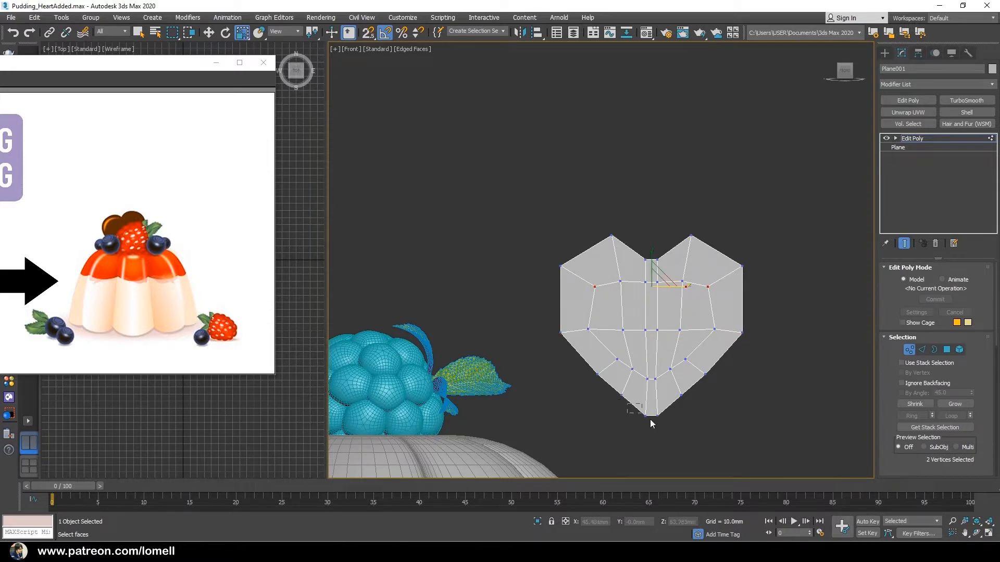
Scale the centre vertices inward from tip to notch to narrow the heart's central strip
{"action": "left_click_drag", "start_coordinate": [650, 423], "coordinate": [651, 423]}
{"action": "mouse_move", "coordinate": [658, 333]}
{"action": "left_mouse_down", "text": "ctrl"}
{"action": "mouse_move", "coordinate": [673, 332]}
{"action": "mouse_move", "coordinate": [659, 322]}
{"action": "left_mouse_up", "text": "ctrl"}
{"action": "scroll", "coordinate": [653, 282], "scroll_direction": "up", "scroll_amount": 2}
{"action": "key", "text": "2"}
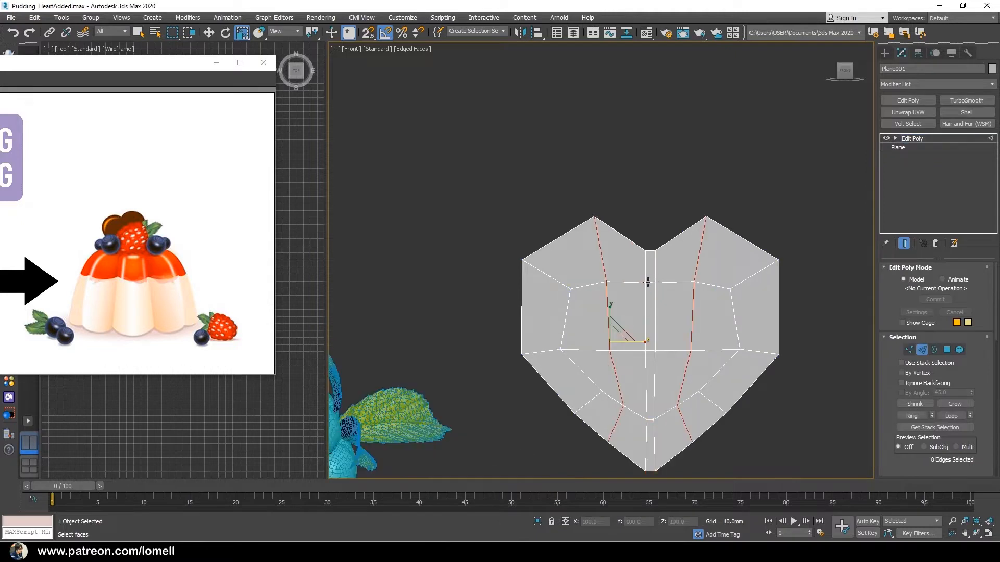
Ring-select the short edges across the central strip and connect them with a single lengthwise centre loop
{"action": "key", "text": "q"}
{"action": "left_click", "coordinate": [653, 282]}
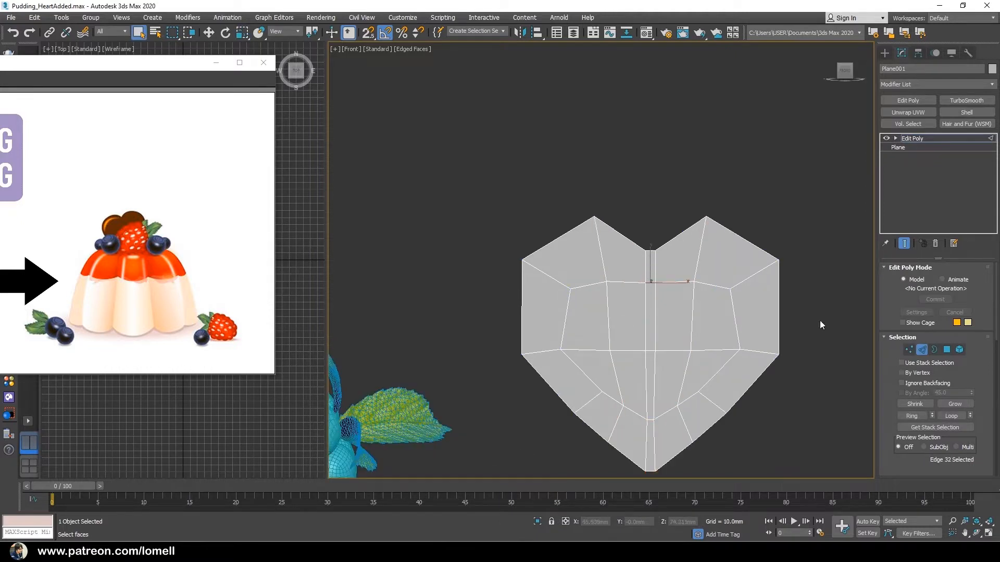
{"action": "left_click", "coordinate": [911, 417]}
{"action": "right_click", "coordinate": [786, 358]}
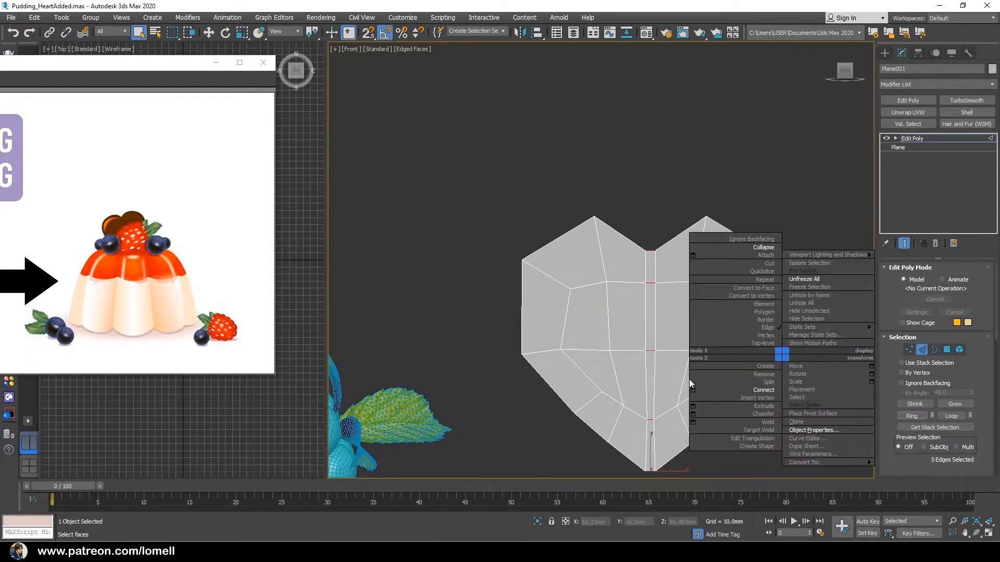
{"action": "left_click", "coordinate": [690, 382]}
{"action": "left_click", "coordinate": [689, 268]}
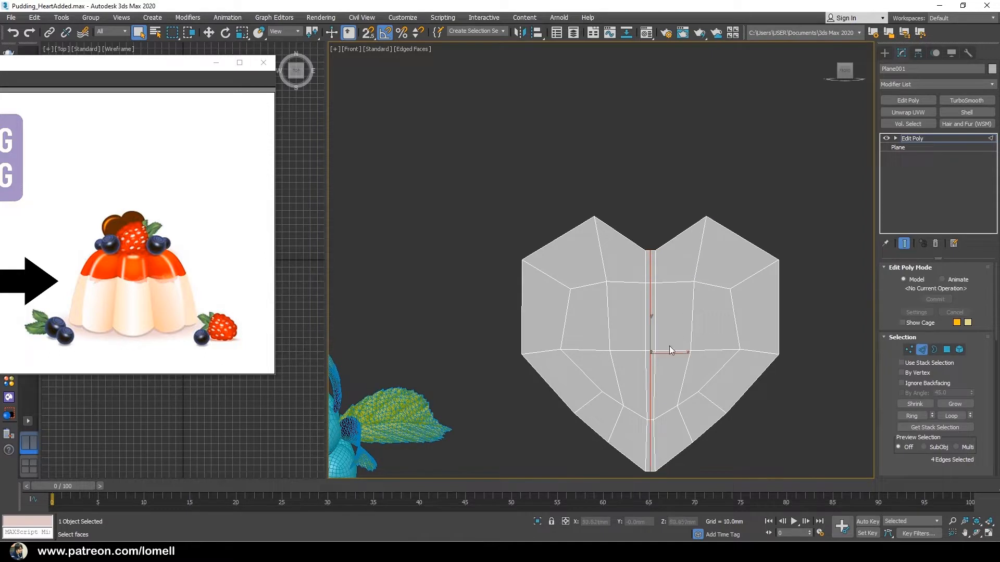
Add a Shell modifier to the heart with an outer amount of 2.06 mm and increase its segment count
{"action": "middle_click_drag", "start_coordinate": [656, 370], "coordinate": [686, 346]}
{"action": "key", "text": "p"}
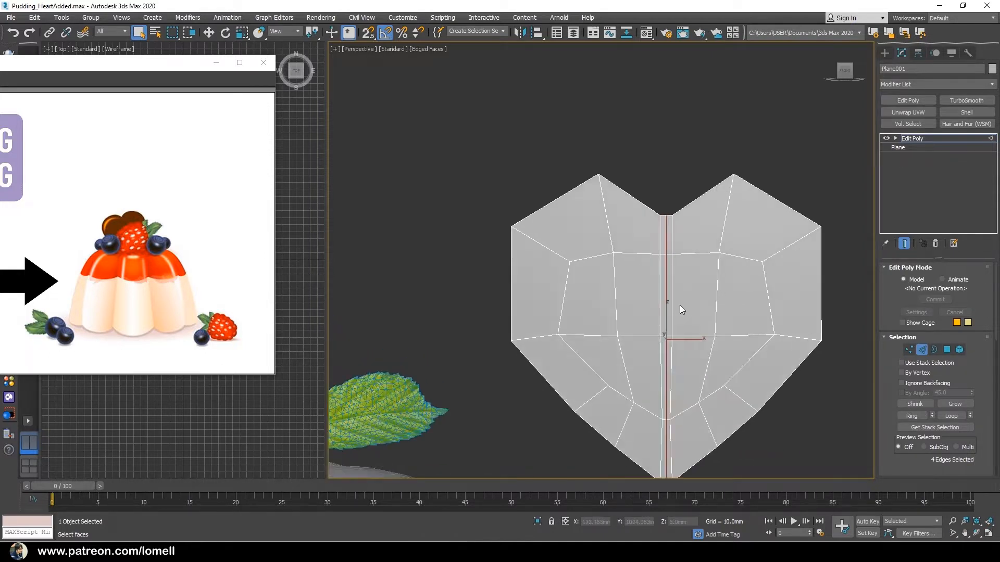
{"action": "scroll", "coordinate": [657, 300], "scroll_direction": "down", "scroll_amount": 4}
{"action": "mouse_move", "coordinate": [649, 296]}
{"action": "middle_mouse_down", "text": "alt"}
{"action": "mouse_move", "coordinate": [668, 294]}
{"action": "mouse_move", "coordinate": [638, 296]}
{"action": "middle_mouse_up", "text": "alt"}
{"action": "left_click", "coordinate": [938, 139]}
{"action": "left_click", "coordinate": [967, 112]}
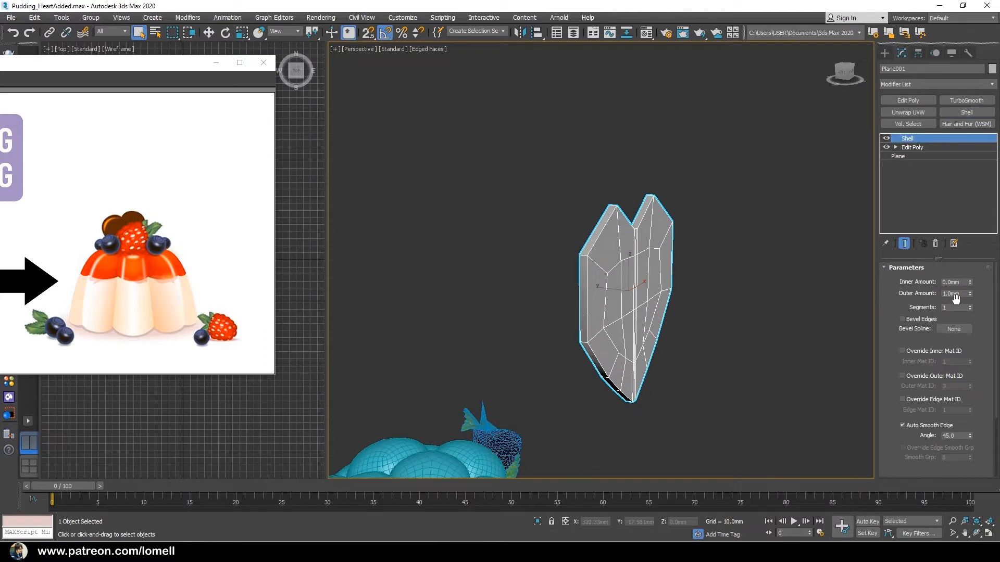
{"action": "left_click_drag", "start_coordinate": [970, 293], "coordinate": [967, 243]}
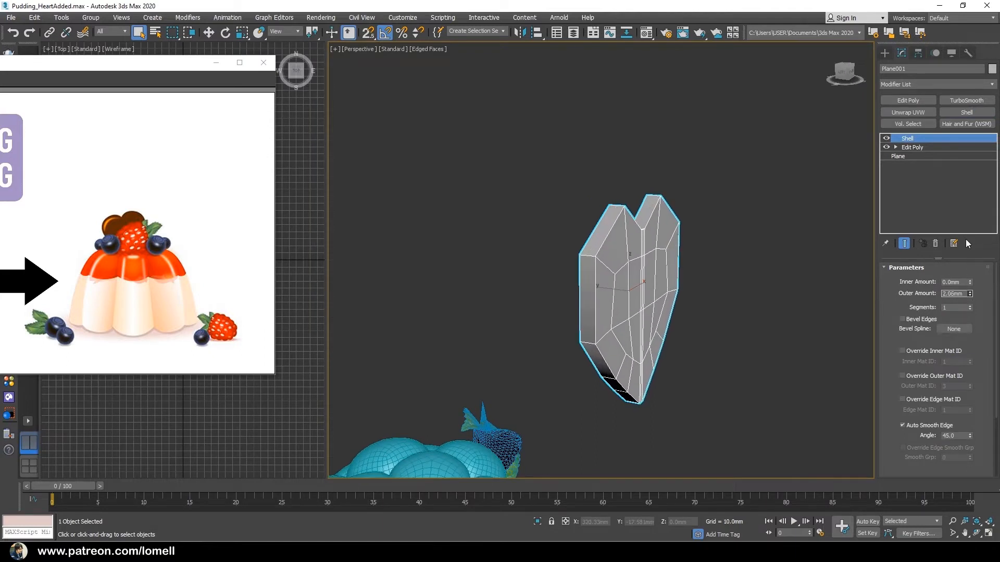
{"action": "left_click", "coordinate": [970, 306]}
Add a TurboSmooth modifier to the heart with 2 iterations
{"action": "left_click", "coordinate": [966, 100]}
{"action": "middle_click_drag", "start_coordinate": [756, 276], "coordinate": [698, 282], "text": "alt"}
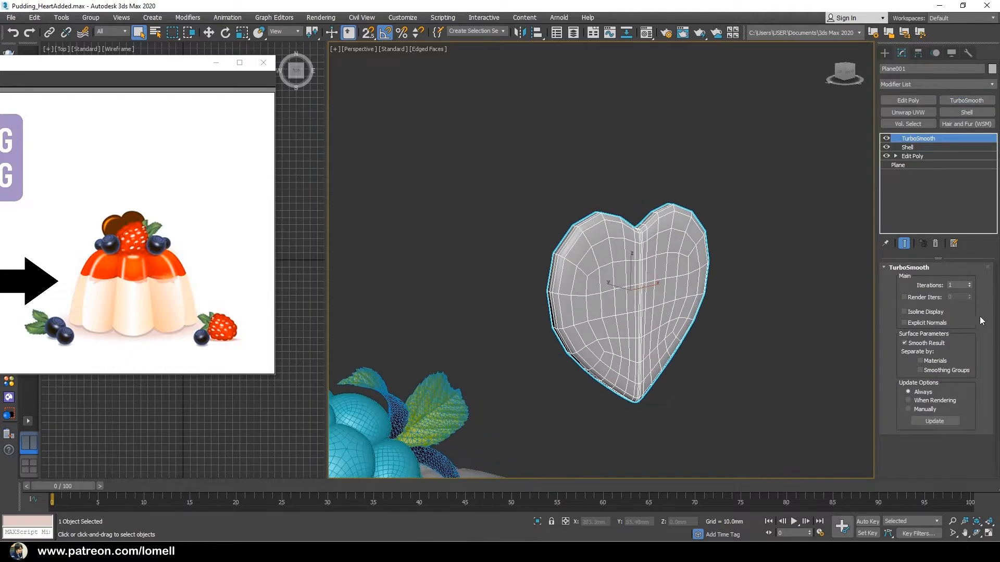
{"action": "left_click", "coordinate": [970, 284]}
Move the heart sideways so it sits above the pudding beside the berry topping
{"action": "middle_click_drag", "start_coordinate": [848, 299], "coordinate": [684, 274], "text": "alt"}
{"action": "key", "text": "w"}
{"action": "scroll", "coordinate": [698, 287], "scroll_direction": "down", "scroll_amount": 3}
{"action": "left_click_drag", "start_coordinate": [685, 272], "coordinate": [485, 266]}
{"action": "middle_click_drag", "start_coordinate": [521, 291], "coordinate": [654, 224]}
{"action": "scroll", "coordinate": [654, 224], "scroll_direction": "down", "scroll_amount": 2}
{"action": "middle_click_drag", "start_coordinate": [711, 264], "coordinate": [673, 272]}
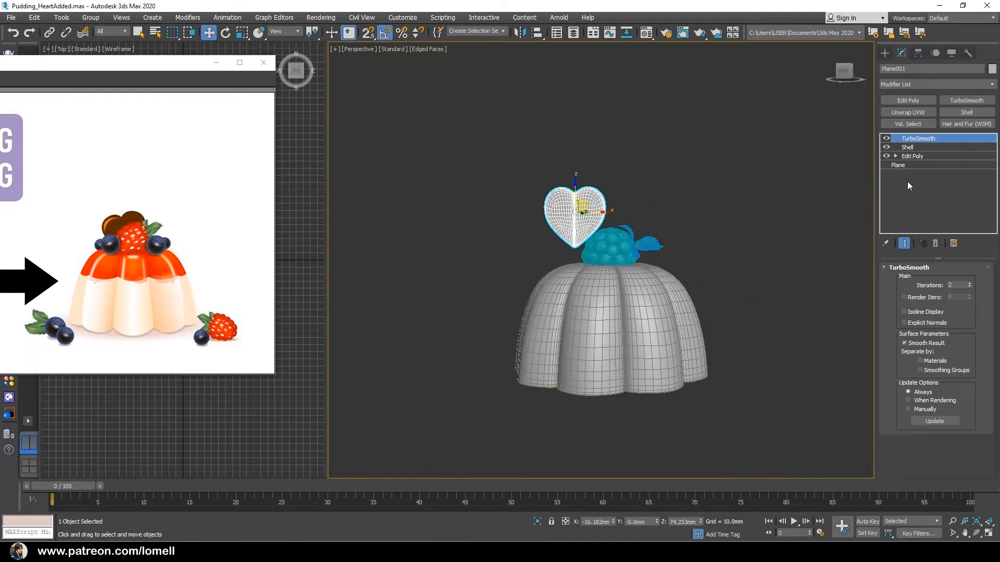
Select the whole heart element in the Edit Poly modifier and scale it up uniformly to about 124%
{"action": "left_click", "coordinate": [909, 156]}
{"action": "key", "text": "4"}
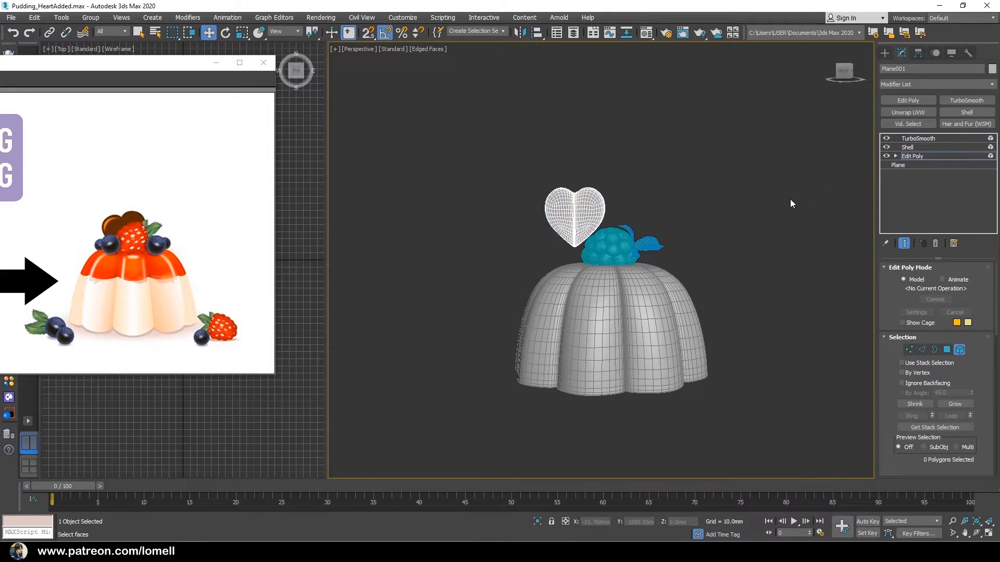
{"action": "key", "text": "r"}
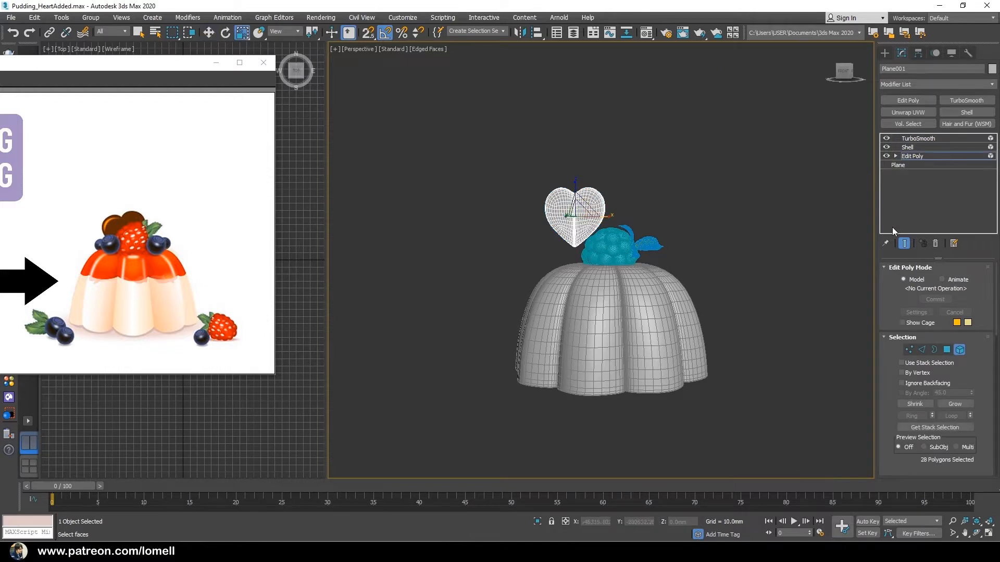
{"action": "middle_click_drag", "start_coordinate": [624, 322], "coordinate": [663, 308], "text": "alt"}
{"action": "key", "text": "space"}
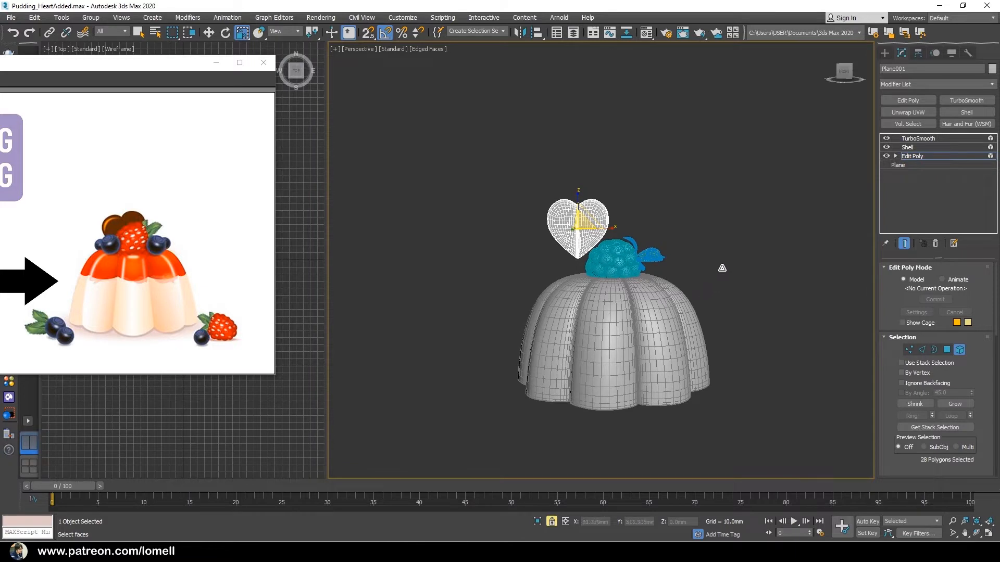
{"action": "left_click_drag", "start_coordinate": [723, 268], "coordinate": [724, 252]}
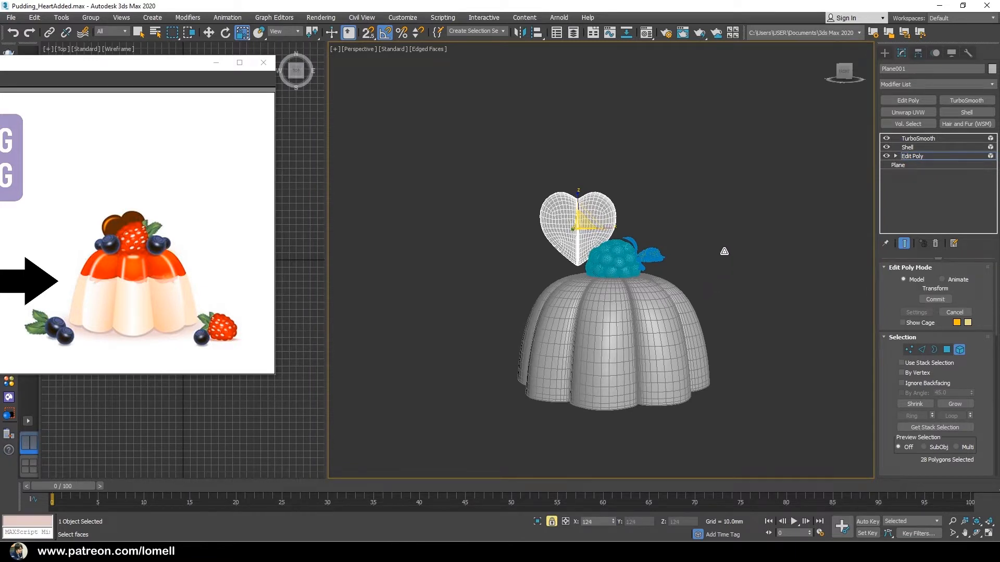
{"action": "left_click", "coordinate": [919, 156]}
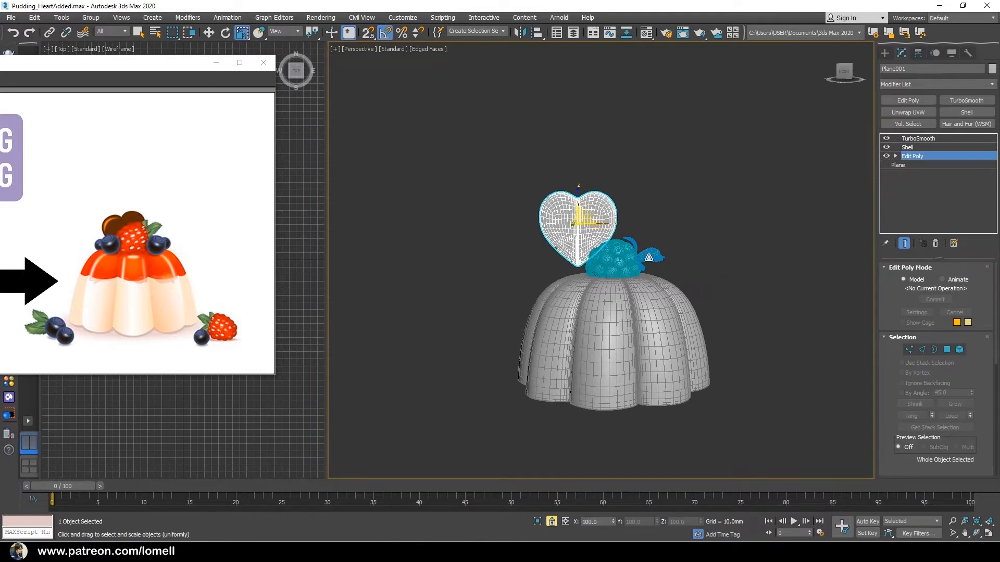
Tilt the heart sideways and lower it onto the pudding top at the berry topping
{"action": "middle_click_drag", "start_coordinate": [606, 215], "coordinate": [614, 220]}
{"action": "key", "text": "e"}
{"action": "left_click_drag", "start_coordinate": [609, 217], "coordinate": [621, 241]}
{"action": "key", "text": "w"}
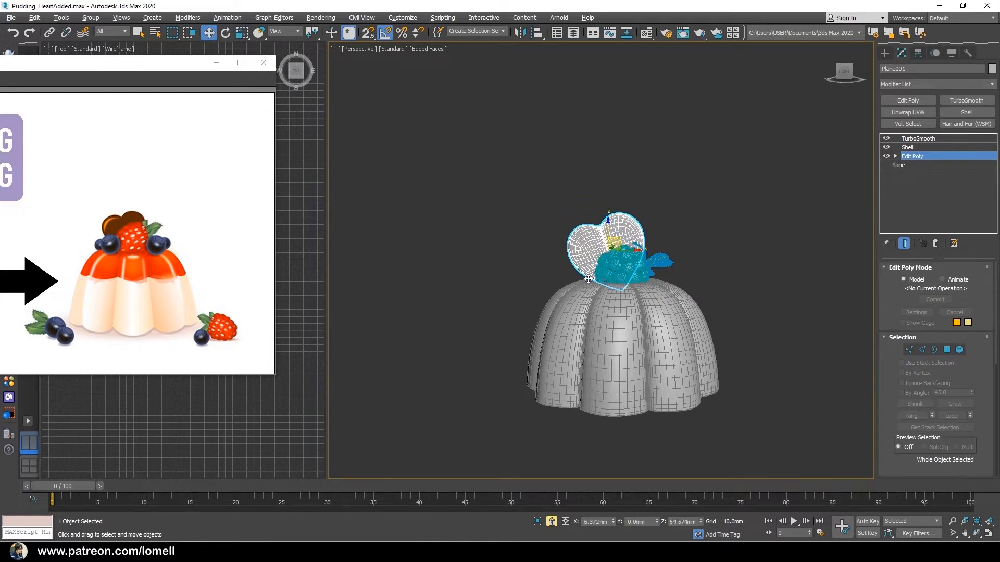
Move the heart behind the berry to about Y 14.5 mm and nudge it down and sideways to match the reference
{"action": "middle_click_drag", "start_coordinate": [621, 241], "coordinate": [679, 286], "text": "alt"}
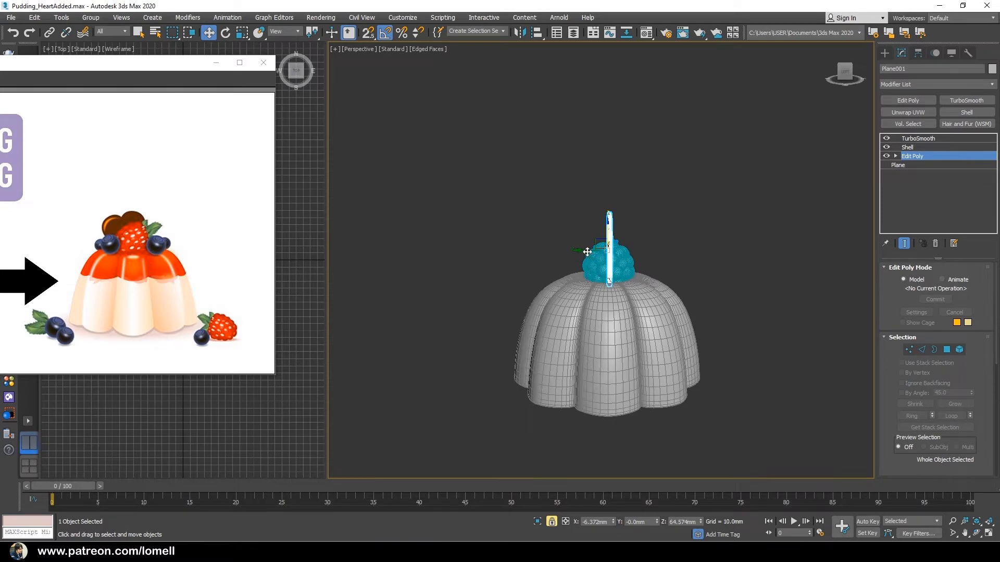
{"action": "left_click_drag", "start_coordinate": [587, 252], "coordinate": [555, 248]}
{"action": "middle_click_drag", "start_coordinate": [555, 248], "coordinate": [538, 290], "text": "alt"}
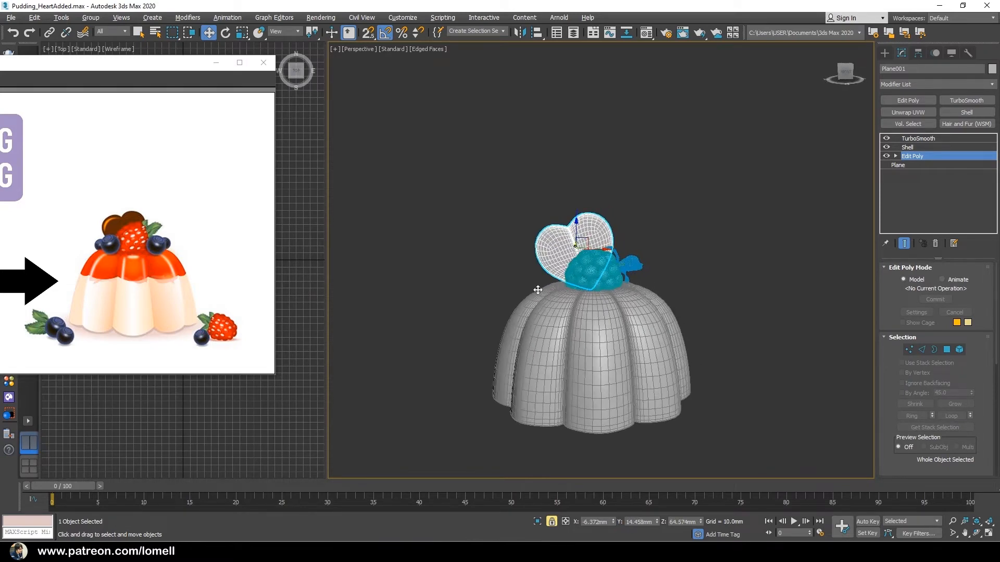
{"action": "key", "text": "F4"}
{"action": "middle_click_drag", "start_coordinate": [616, 308], "coordinate": [611, 295], "text": "alt"}
{"action": "left_click_drag", "start_coordinate": [594, 243], "coordinate": [587, 244]}
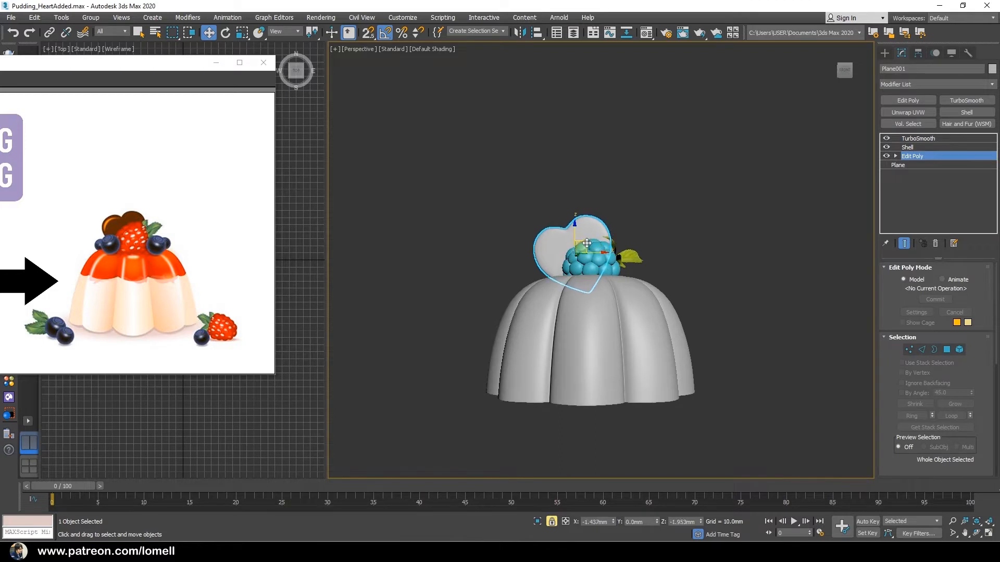
Raise the heart's Shell outer amount to 3.26 mm
{"action": "middle_click_drag", "start_coordinate": [588, 244], "coordinate": [723, 314], "text": "alt"}
{"action": "left_click", "coordinate": [694, 245]}
{"action": "left_click", "coordinate": [610, 256]}
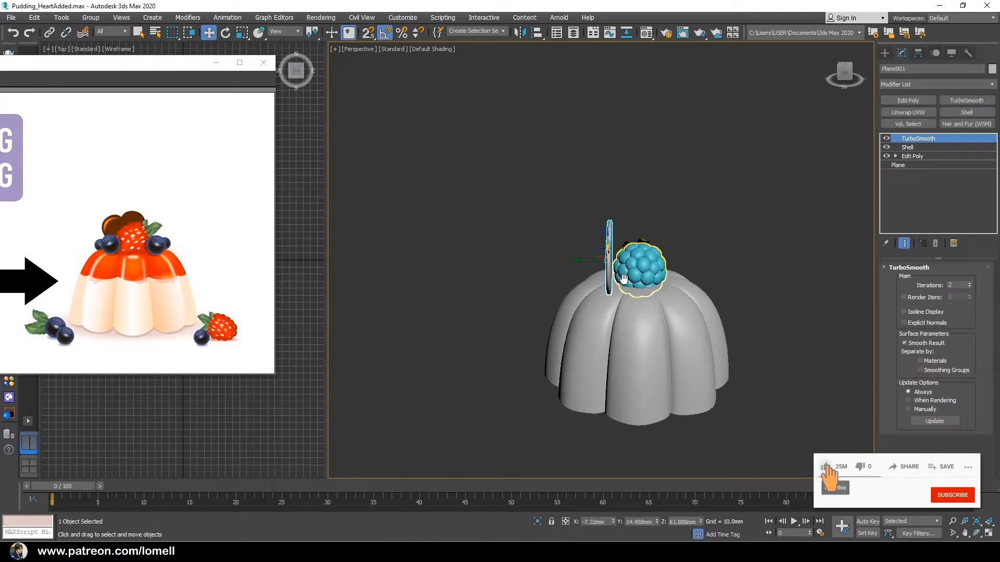
{"action": "scroll", "coordinate": [627, 209], "scroll_direction": "up", "scroll_amount": 3}
{"action": "left_click", "coordinate": [921, 149]}
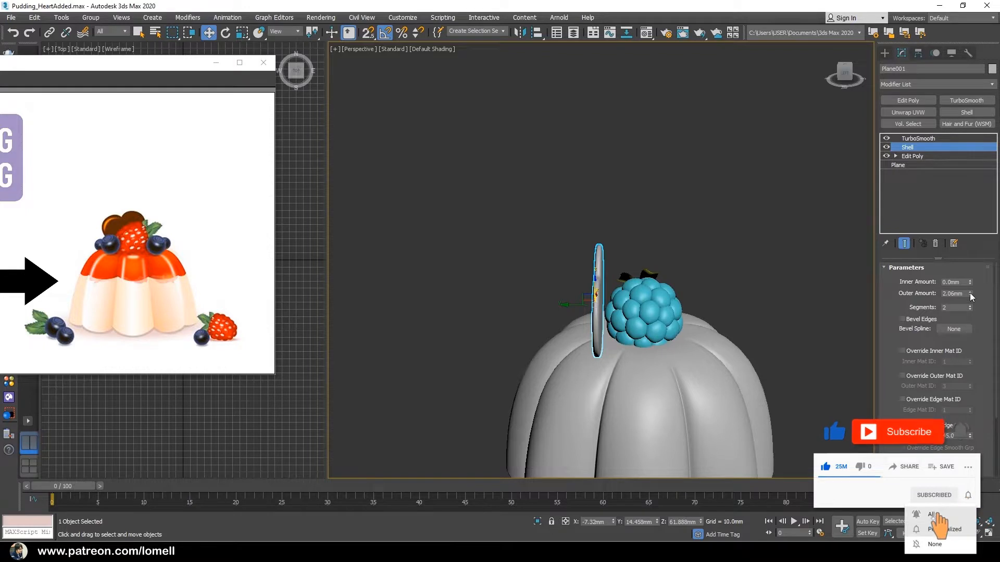
{"action": "left_click_drag", "start_coordinate": [969, 293], "coordinate": [967, 230]}
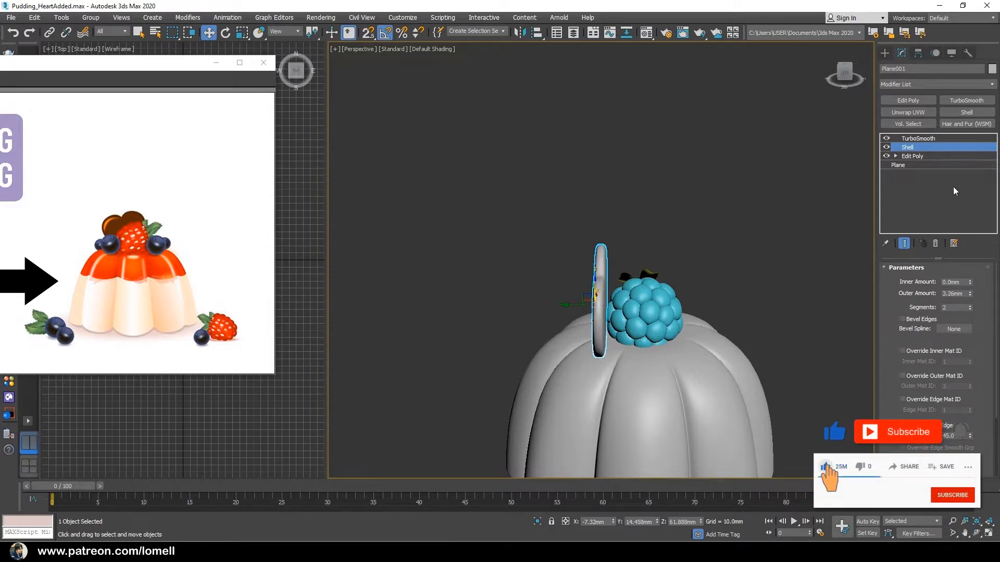
Add an Edit Poly modifier above the heart's Shell and display its unsmoothed cage with edged faces
{"action": "left_click", "coordinate": [914, 99]}
{"action": "left_click", "coordinate": [904, 243]}
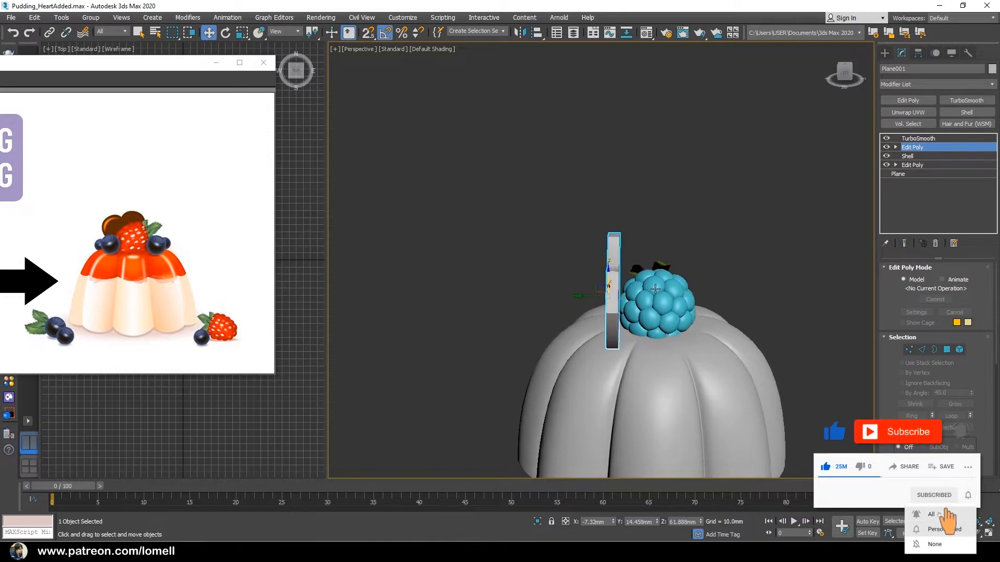
{"action": "key", "text": "F4"}
{"action": "scroll", "coordinate": [629, 302], "scroll_direction": "up", "scroll_amount": 2}
{"action": "scroll", "coordinate": [629, 302], "scroll_direction": "up", "scroll_amount": 2}
Chamfer the centre edge loop around the heart's rim by 1 mm with one segment and return to TurboSmooth
{"action": "key", "text": "2"}
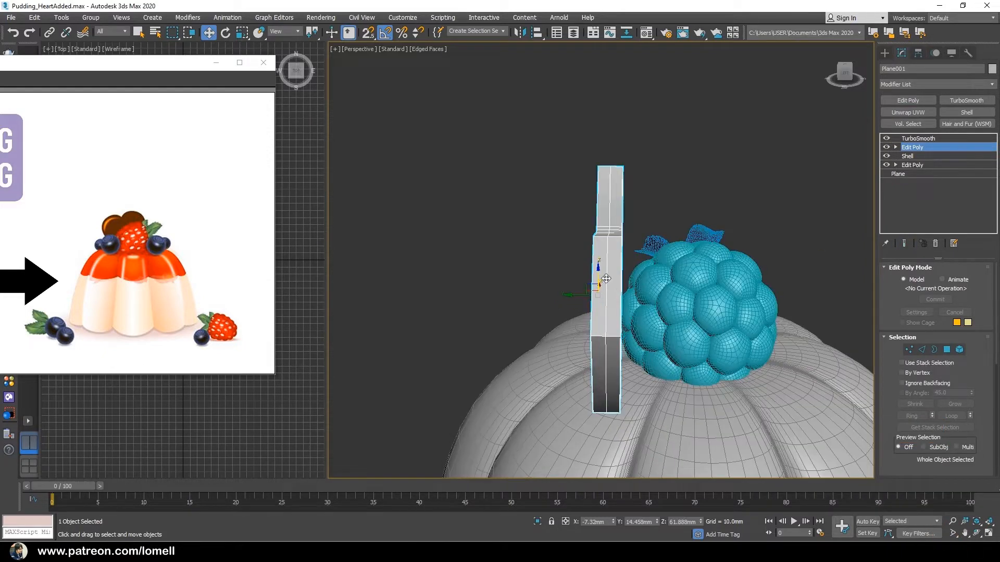
{"action": "double_click", "coordinate": [609, 290]}
{"action": "right_click", "coordinate": [762, 271]}
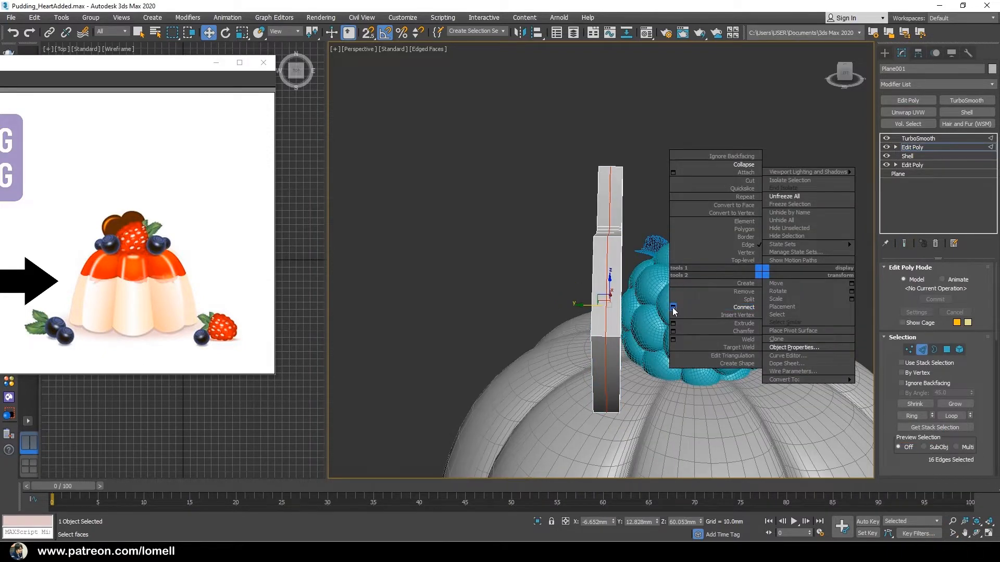
{"action": "left_click", "coordinate": [673, 331]}
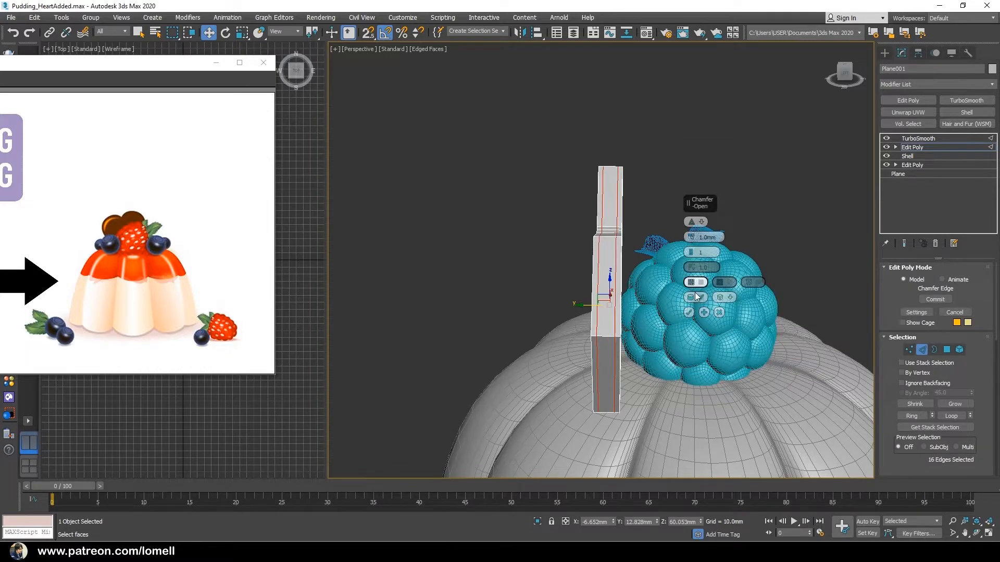
{"action": "left_click", "coordinate": [689, 312]}
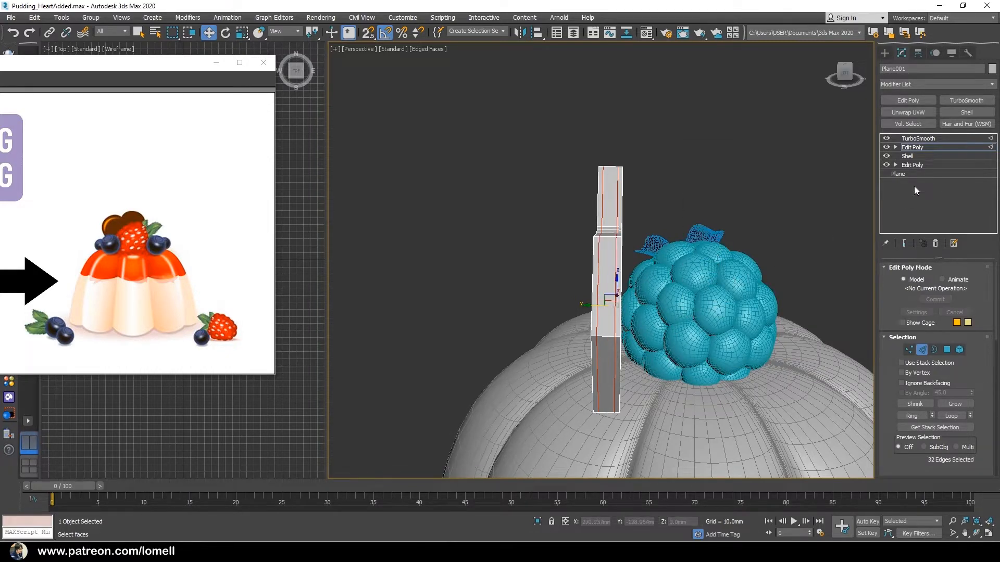
{"action": "left_click", "coordinate": [926, 139]}
Select the heart and the berry together and shift both slightly toward the front of the pudding top
{"action": "scroll", "coordinate": [647, 285], "scroll_direction": "down", "scroll_amount": 3}
{"action": "key", "text": "F4"}
{"action": "middle_click_drag", "start_coordinate": [648, 286], "coordinate": [634, 338], "text": "alt"}
{"action": "scroll", "coordinate": [573, 323], "scroll_direction": "down", "scroll_amount": 4}
{"action": "scroll", "coordinate": [634, 339], "scroll_direction": "up", "scroll_amount": 4}
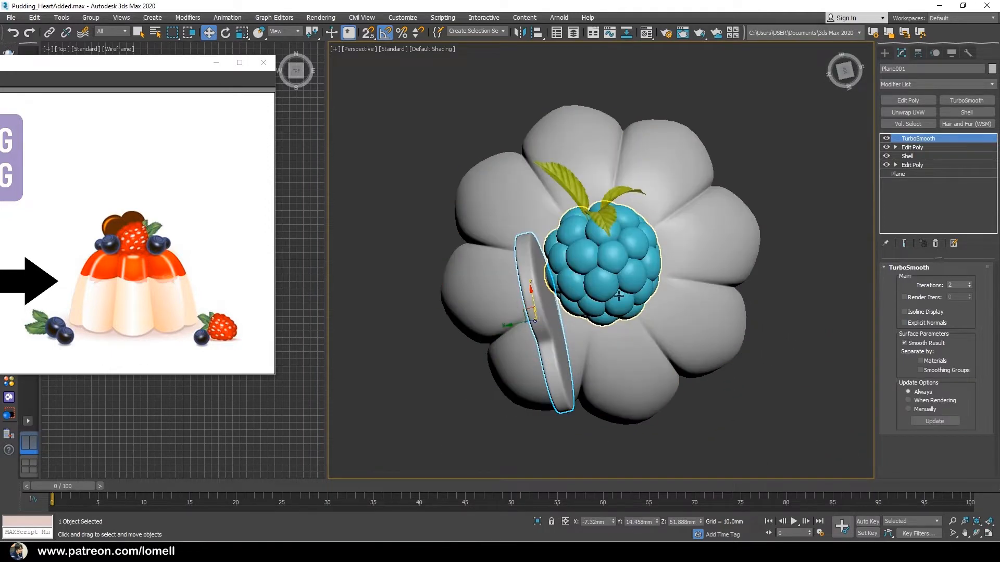
{"action": "left_click", "coordinate": [568, 291], "text": "ctrl"}
{"action": "left_click_drag", "start_coordinate": [559, 295], "coordinate": [569, 279]}
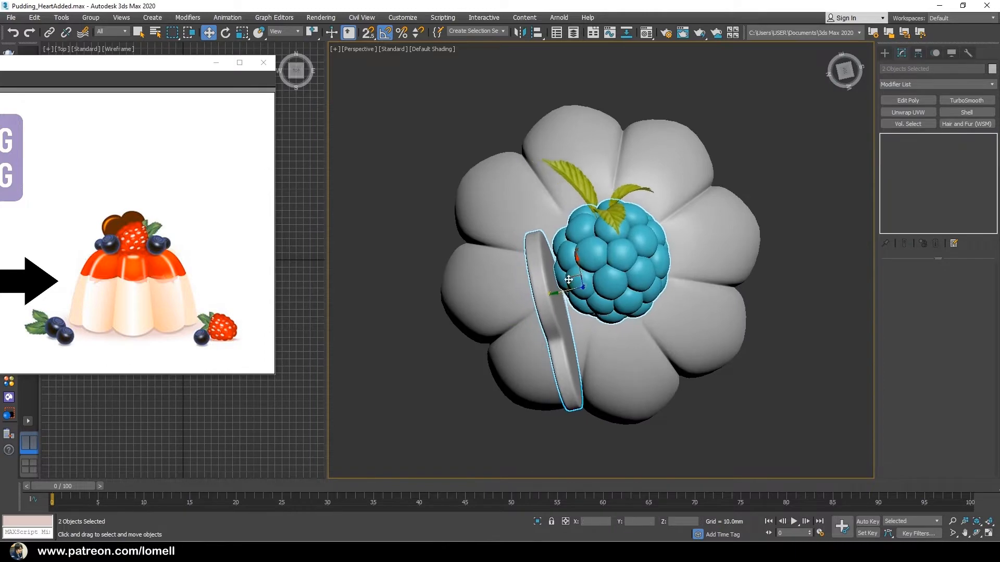
{"action": "middle_click_drag", "start_coordinate": [583, 274], "coordinate": [496, 229], "text": "alt"}
{"action": "scroll", "coordinate": [537, 258], "scroll_direction": "down", "scroll_amount": 5}
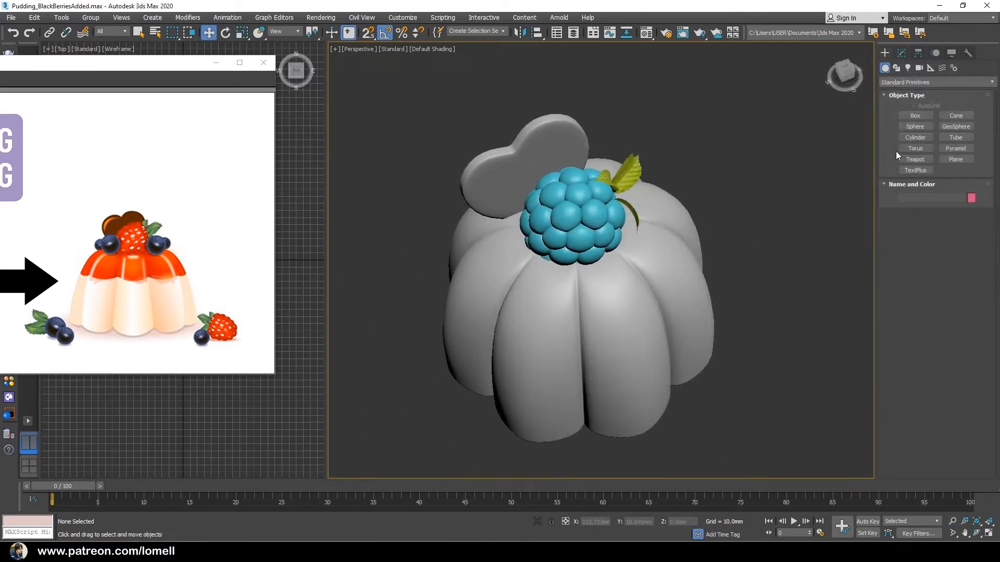
Create a sphere about 5.6 mm in radius and place it on the pudding top beside the berry's leaves
{"action": "left_click", "coordinate": [915, 128]}
{"action": "middle_click_drag", "start_coordinate": [830, 157], "coordinate": [674, 234], "text": "alt"}
{"action": "left_click_drag", "start_coordinate": [696, 262], "coordinate": [705, 246]}
{"action": "middle_click_drag", "start_coordinate": [703, 248], "coordinate": [695, 201], "text": "alt"}
{"action": "key", "text": "w"}
{"action": "left_click_drag", "start_coordinate": [703, 255], "coordinate": [547, 95]}
{"action": "key", "text": "z"}
{"action": "scroll", "coordinate": [588, 127], "scroll_direction": "down", "scroll_amount": 4}
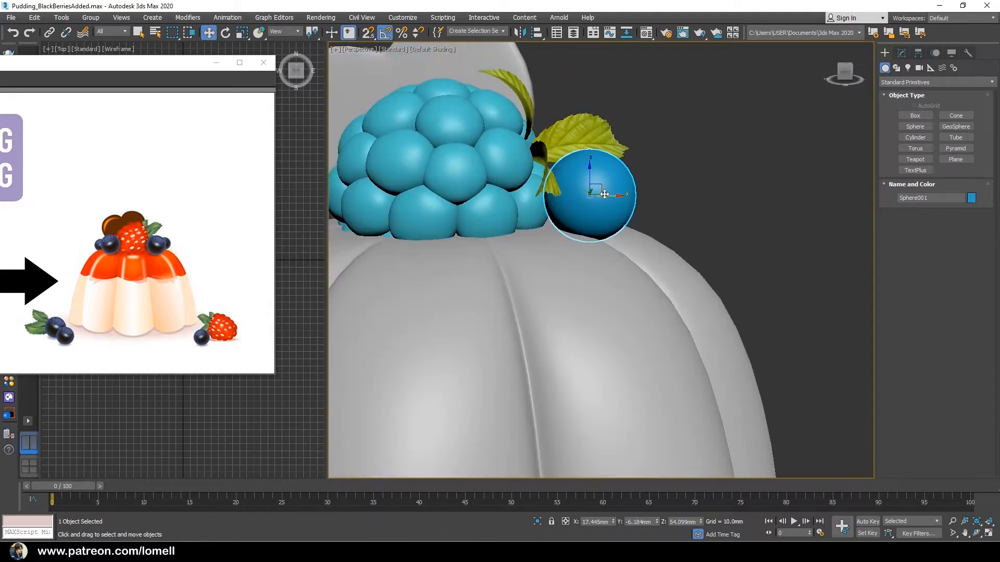
Set the sphere's radius to about 4.34 mm and its segments to 12
{"action": "left_click", "coordinate": [906, 51]}
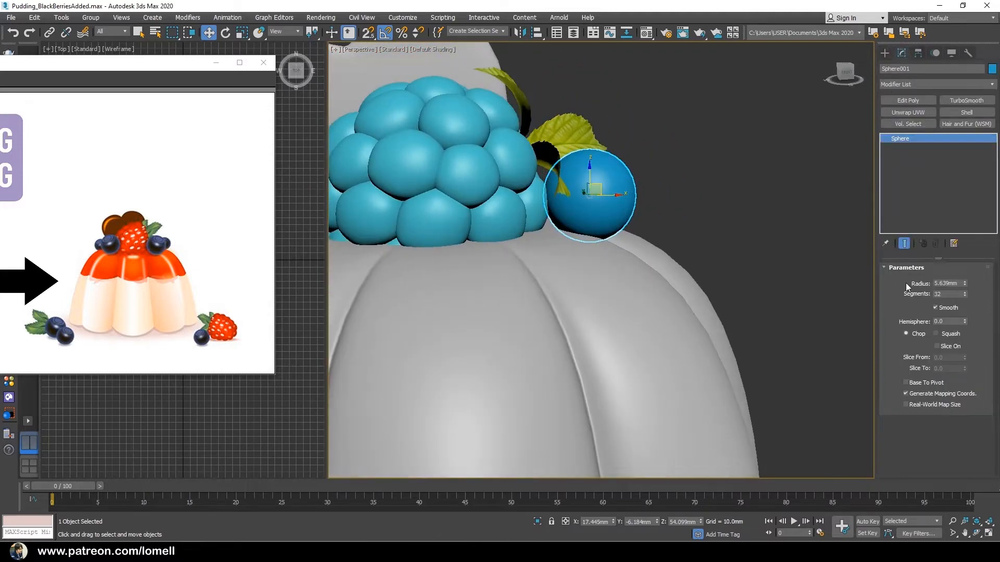
{"action": "left_click_drag", "start_coordinate": [963, 288], "coordinate": [972, 297]}
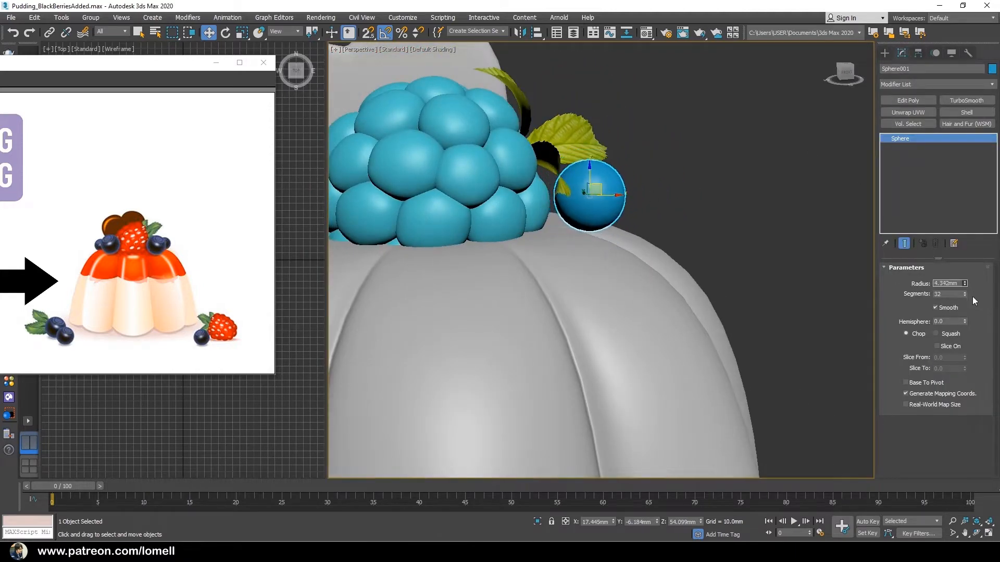
{"action": "type", "text": "12"}
{"action": "key", "text": "Return"}
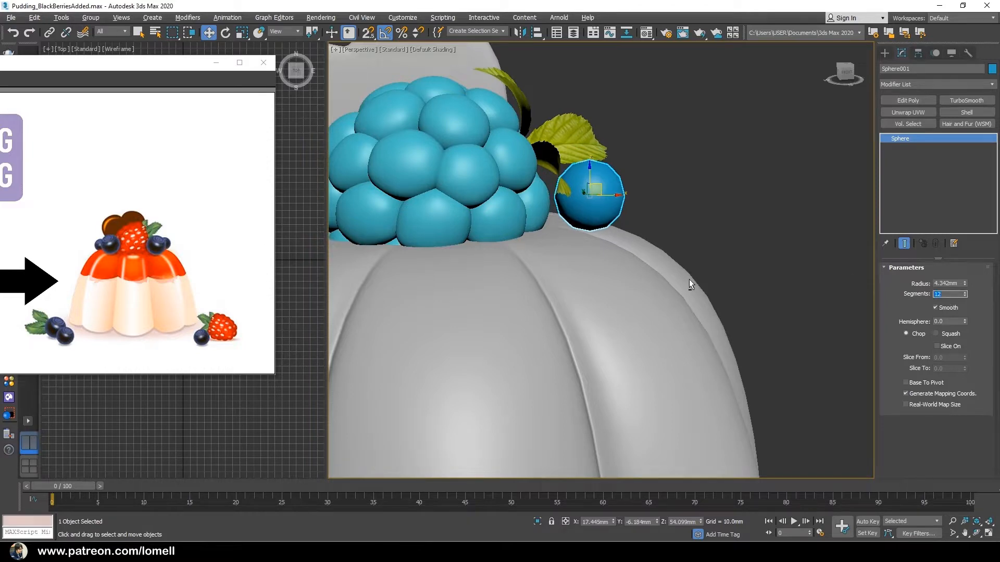
Show edged faces and add an FFD 3x3x3 modifier to the sphere
{"action": "middle_click_drag", "start_coordinate": [689, 279], "coordinate": [669, 269], "text": "alt"}
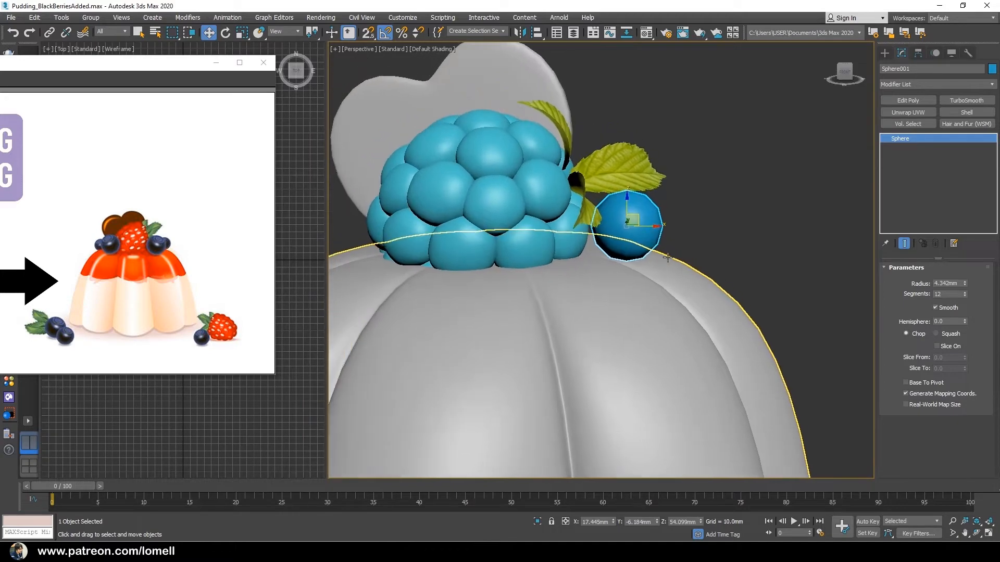
{"action": "scroll", "coordinate": [670, 268], "scroll_direction": "up", "scroll_amount": 3}
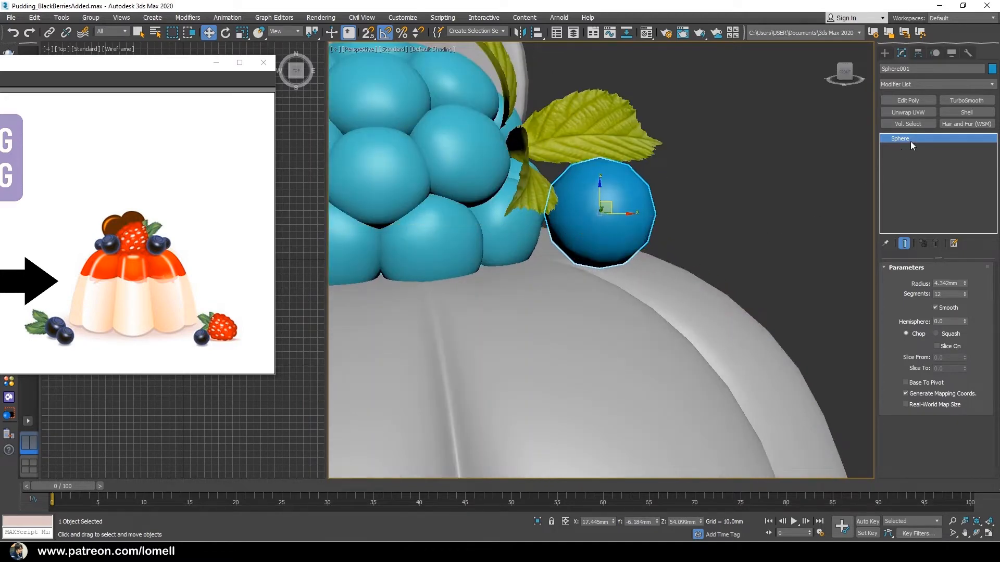
{"action": "left_click", "coordinate": [988, 84]}
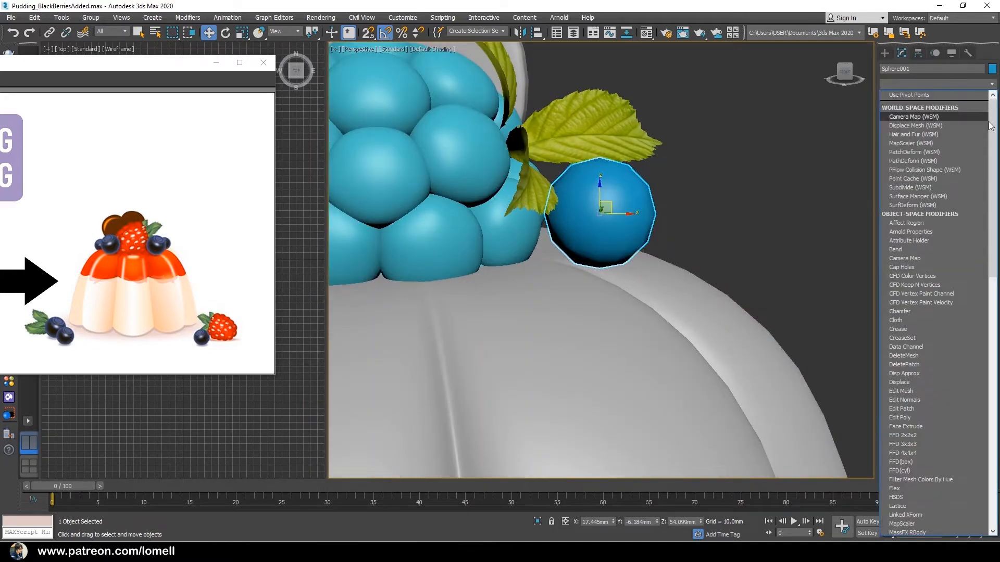
{"action": "left_click", "coordinate": [688, 237]}
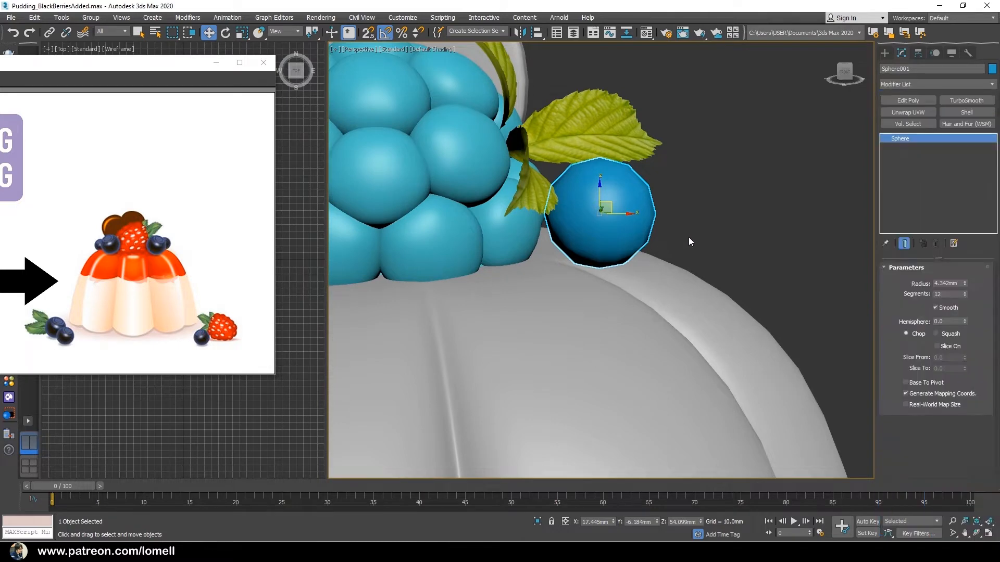
{"action": "key", "text": "F4"}
{"action": "middle_click_drag", "start_coordinate": [692, 237], "coordinate": [685, 249]}
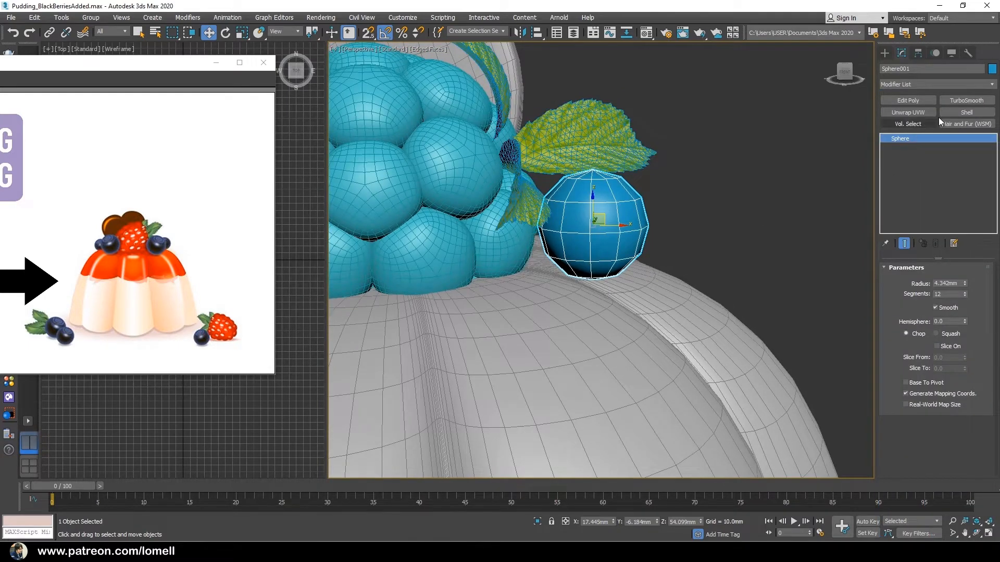
{"action": "left_click", "coordinate": [991, 84]}
{"action": "scroll", "coordinate": [990, 149], "scroll_direction": "down", "scroll_amount": 3}
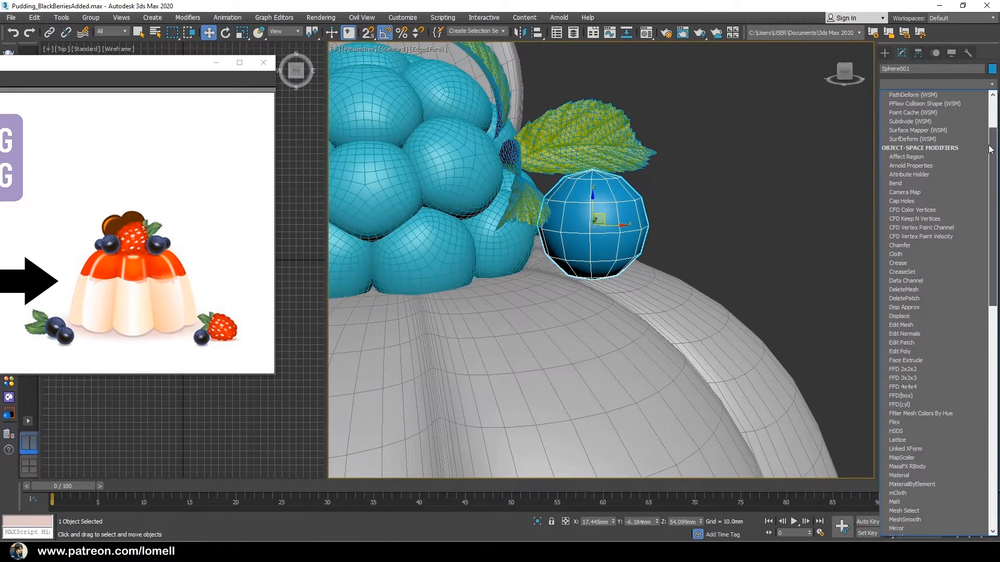
{"action": "scroll", "coordinate": [990, 149], "scroll_direction": "down", "scroll_amount": 2}
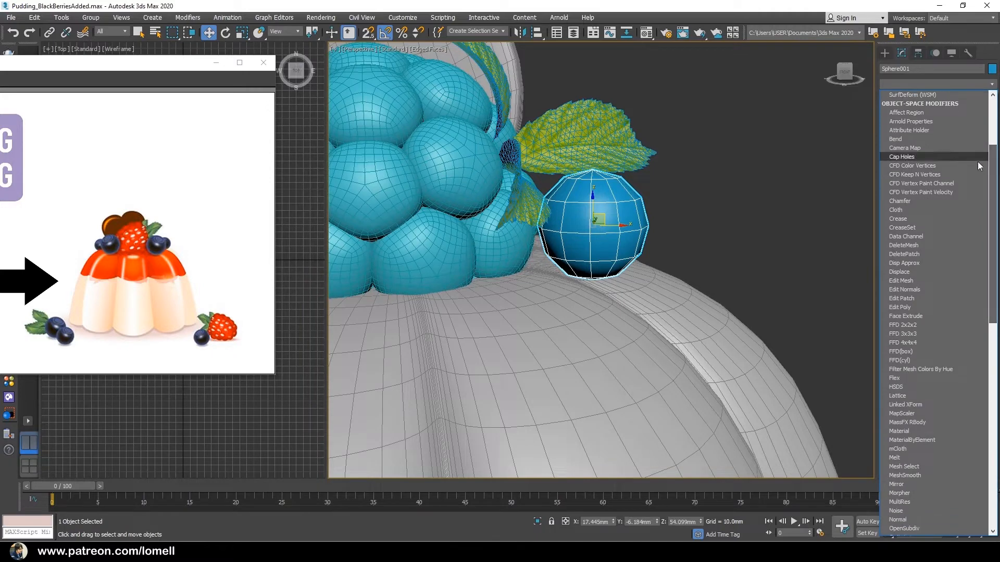
{"action": "left_click", "coordinate": [903, 334]}
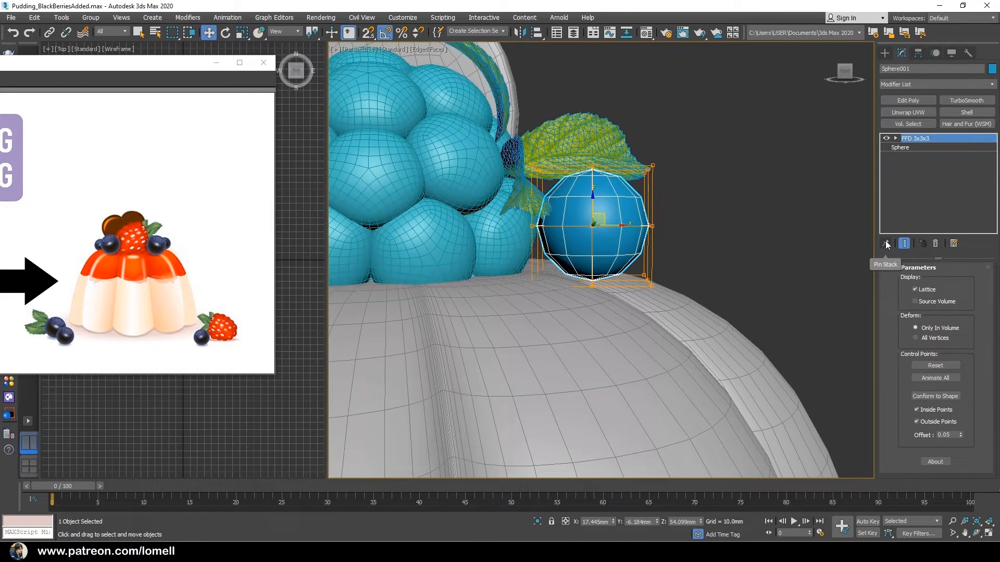
Select the middle row of FFD control points on the sphere and raise it about 0.5 mm
{"action": "key", "text": "1"}
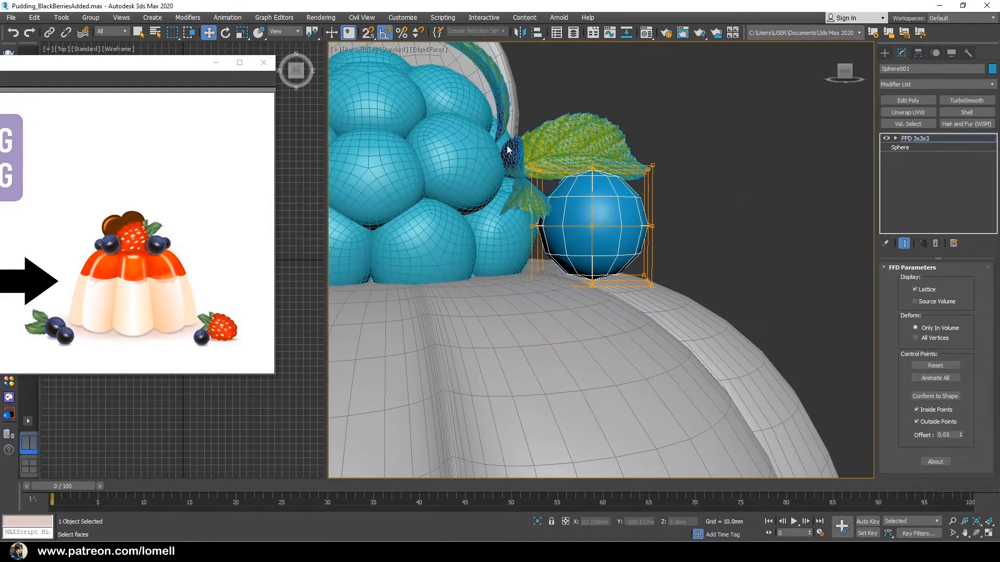
{"action": "left_click_drag", "start_coordinate": [698, 257], "coordinate": [698, 257]}
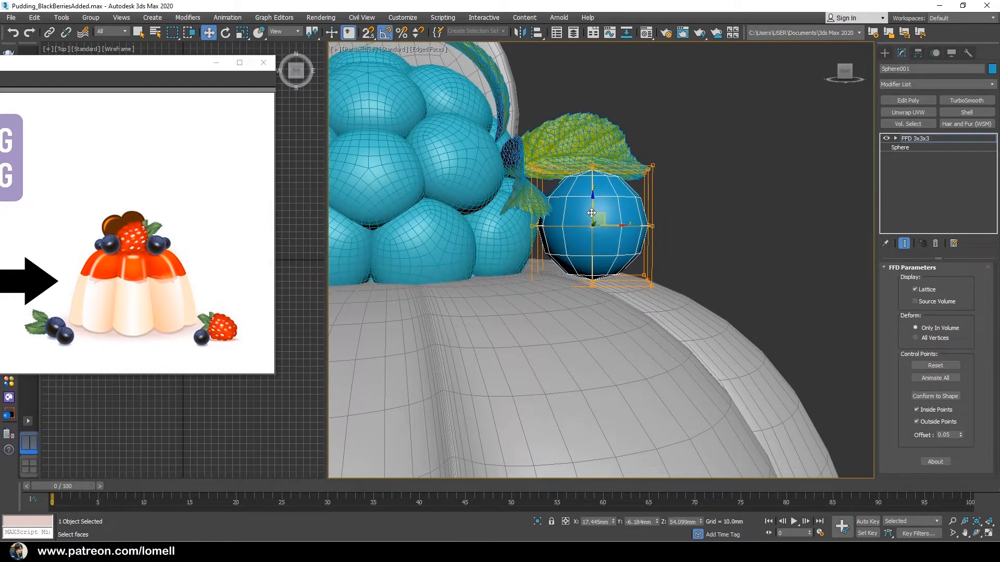
{"action": "left_click_drag", "start_coordinate": [591, 207], "coordinate": [591, 200]}
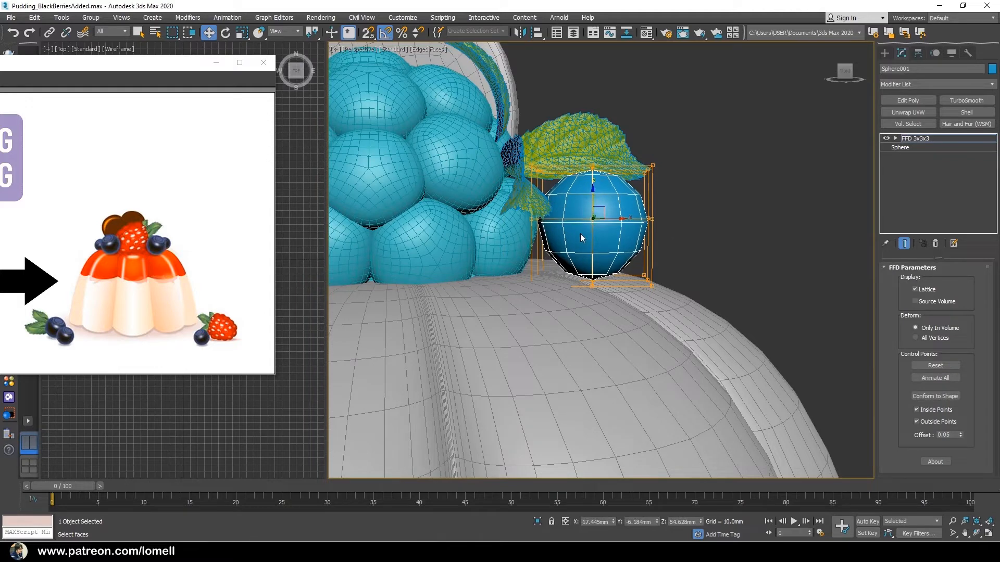
Remove the FFD 3x3x3 modifier from the sphere and add an FFD 4x4x4 modifier in its place
{"action": "left_click", "coordinate": [936, 244]}
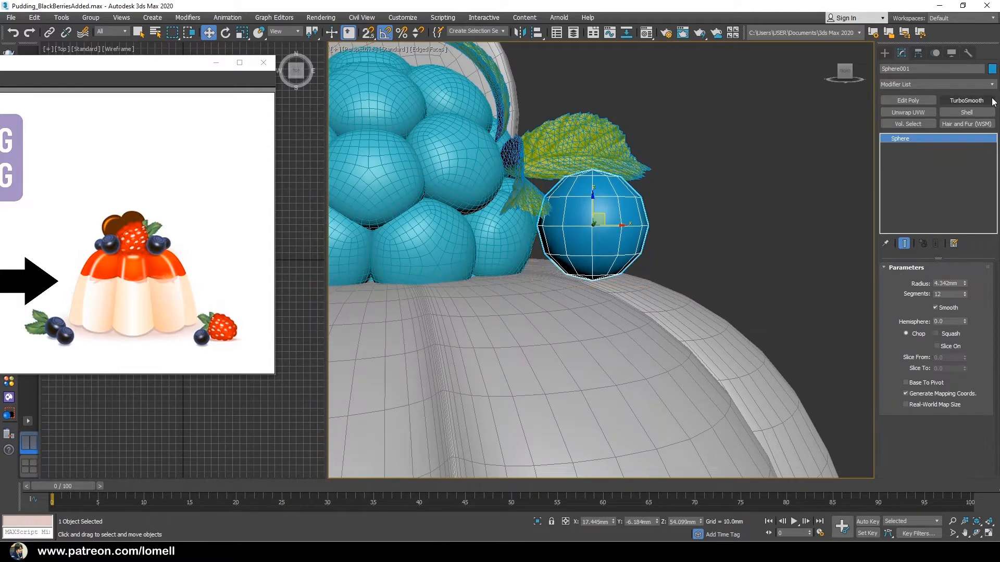
{"action": "left_click", "coordinate": [991, 85]}
{"action": "left_click_drag", "start_coordinate": [992, 134], "coordinate": [987, 164]}
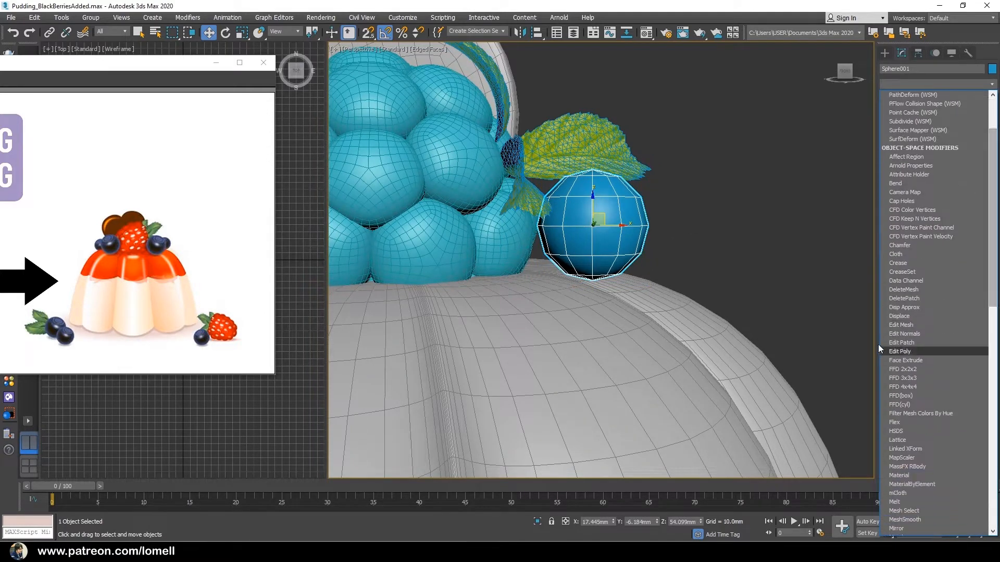
{"action": "left_click", "coordinate": [904, 386]}
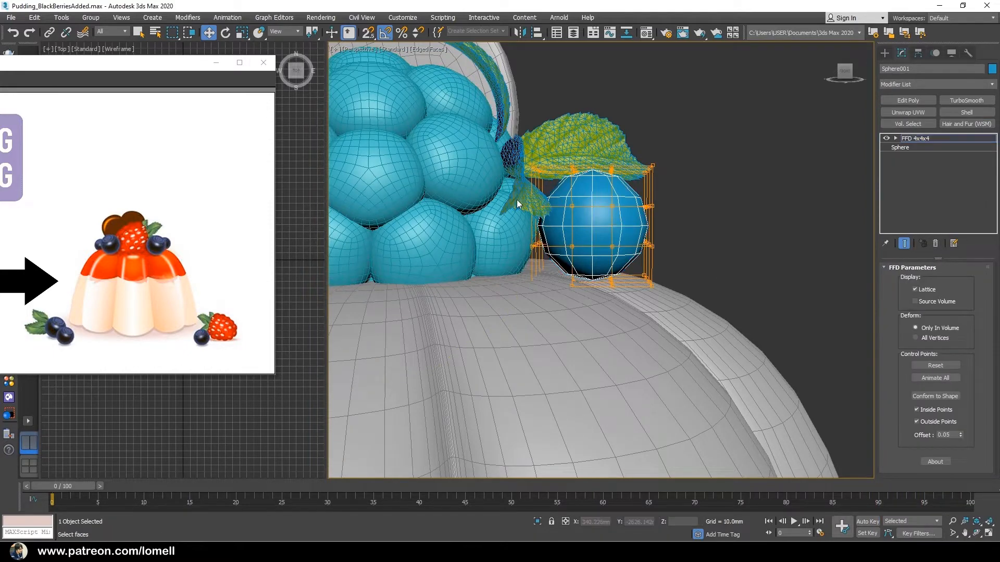
Raise the upper-middle row of FFD control points slightly and scale the lower-middle row outward to make the berry's lower half fuller
{"action": "left_click_drag", "start_coordinate": [618, 225], "coordinate": [695, 213]}
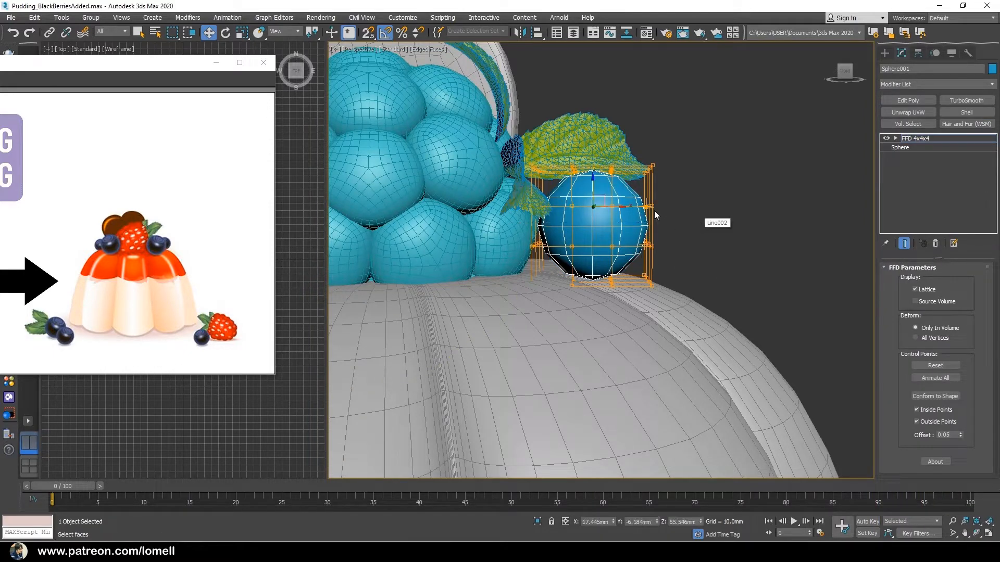
{"action": "left_click_drag", "start_coordinate": [590, 190], "coordinate": [590, 181]}
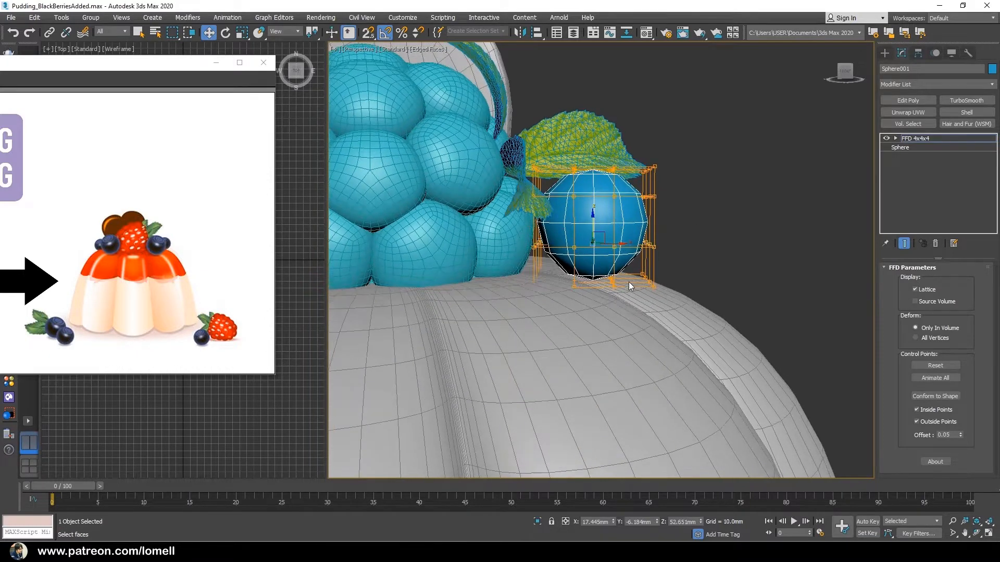
{"action": "key", "text": "r"}
{"action": "left_click_drag", "start_coordinate": [589, 240], "coordinate": [587, 232]}
{"action": "middle_click_drag", "start_coordinate": [617, 234], "coordinate": [604, 226], "text": "alt"}
Raise the top two rows of FFD control points on the berry about 0.4 mm
{"action": "key", "text": "w"}
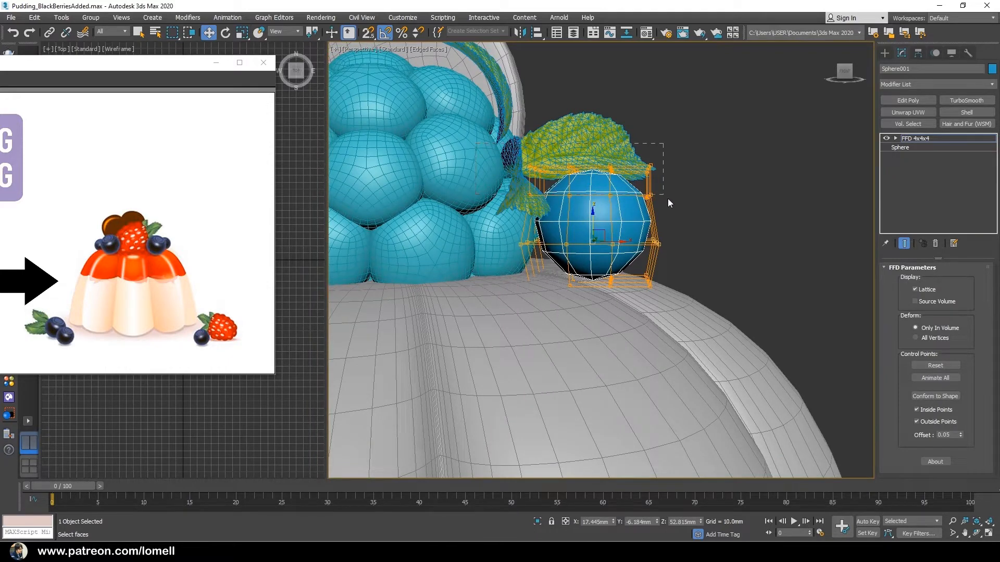
{"action": "left_click_drag", "start_coordinate": [588, 154], "coordinate": [587, 153]}
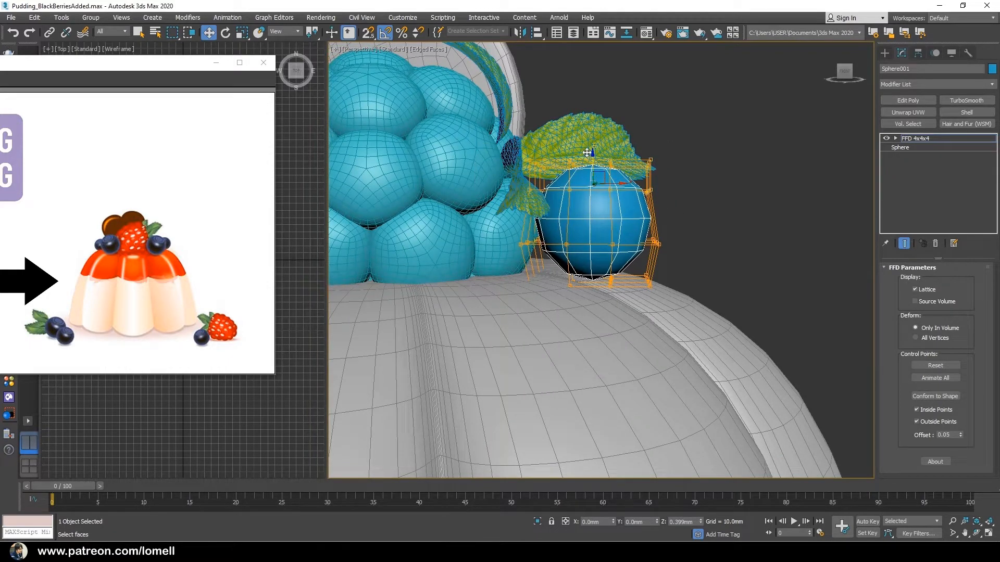
{"action": "left_click", "coordinate": [909, 138]}
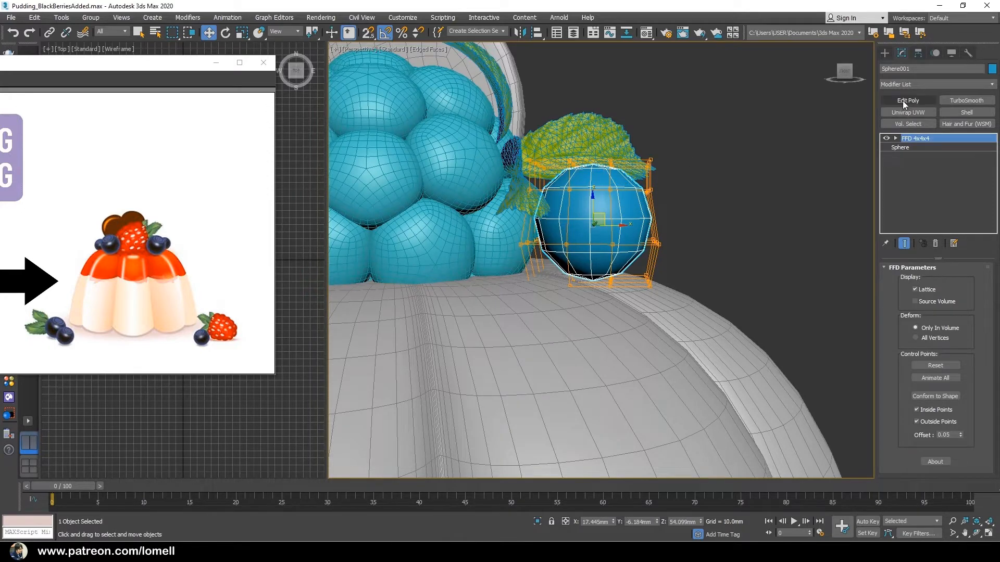
Add an Edit Poly modifier to the berry and lower its top centre vertex to form a dimple
{"action": "left_click", "coordinate": [904, 105]}
{"action": "middle_click_drag", "start_coordinate": [592, 164], "coordinate": [586, 194], "text": "alt"}
{"action": "scroll", "coordinate": [586, 194], "scroll_direction": "up", "scroll_amount": 3}
{"action": "key", "text": "1"}
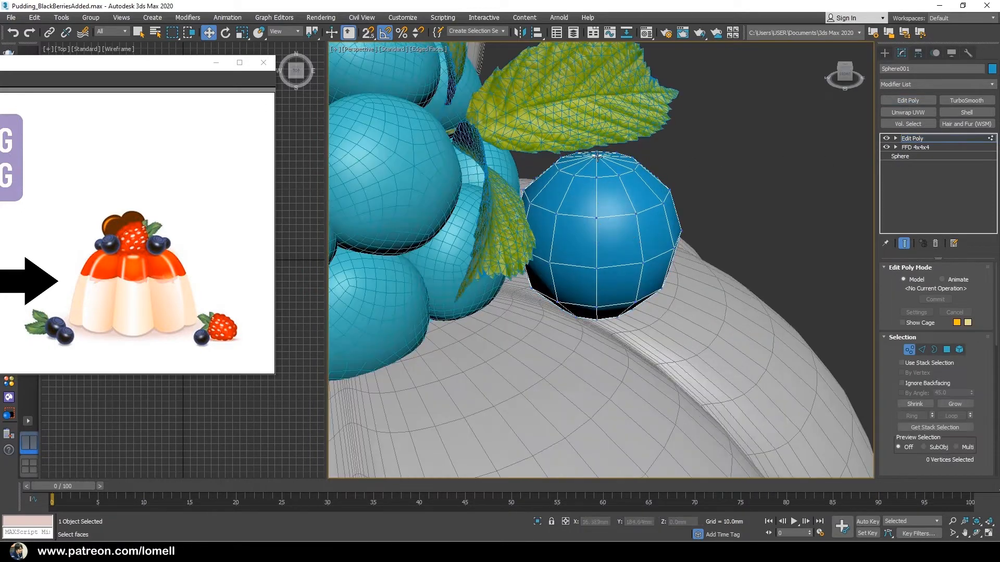
{"action": "left_click_drag", "start_coordinate": [598, 156], "coordinate": [600, 170]}
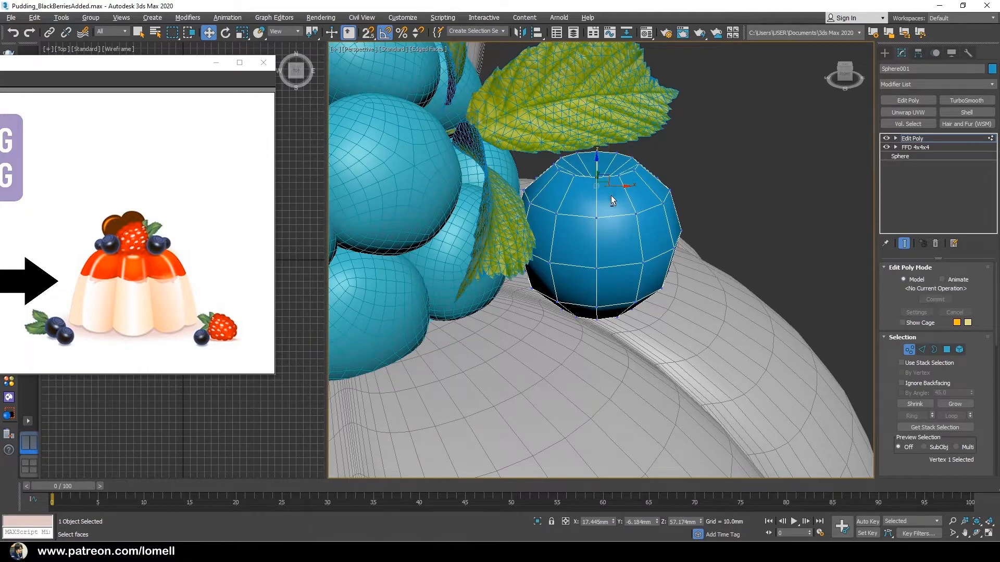
Chamfer the edge loop around the dimple's rim by 0.683 mm with 1 segment
{"action": "middle_click_drag", "start_coordinate": [611, 195], "coordinate": [607, 267], "text": "alt"}
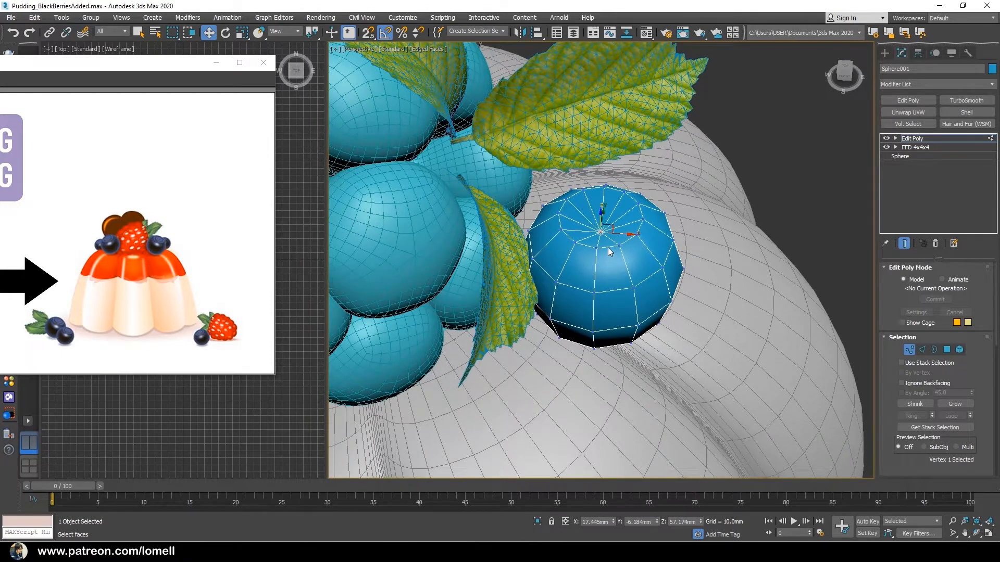
{"action": "key", "text": "2"}
{"action": "double_click", "coordinate": [606, 249]}
{"action": "right_click", "coordinate": [730, 233]}
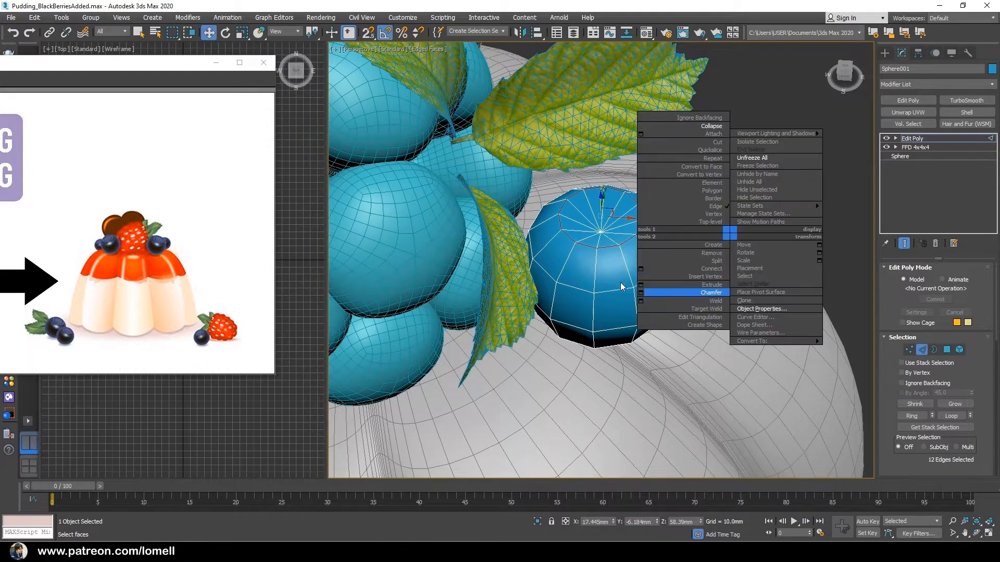
{"action": "left_click", "coordinate": [641, 293]}
{"action": "middle_click_drag", "start_coordinate": [642, 292], "coordinate": [657, 251], "text": "alt"}
{"action": "left_click_drag", "start_coordinate": [689, 239], "coordinate": [691, 237]}
{"action": "middle_click_drag", "start_coordinate": [672, 248], "coordinate": [645, 283], "text": "alt"}
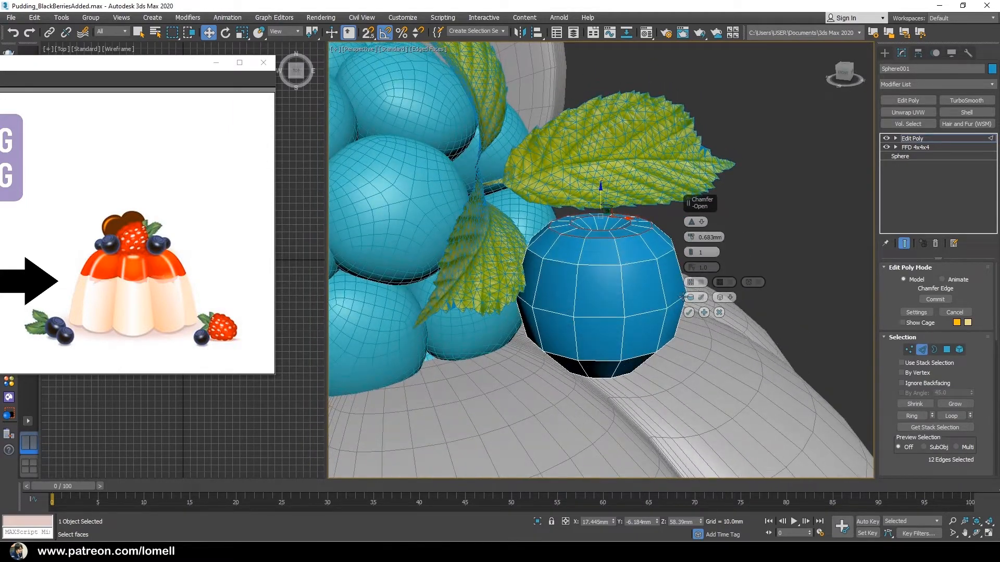
{"action": "left_click", "coordinate": [689, 313]}
Extrude the dimple's centre vertex with a height of 0 mm and a width of 0.317 mm
{"action": "middle_click_drag", "start_coordinate": [602, 255], "coordinate": [632, 342], "text": "alt"}
{"action": "key", "text": "1"}
{"action": "left_click", "coordinate": [610, 262]}
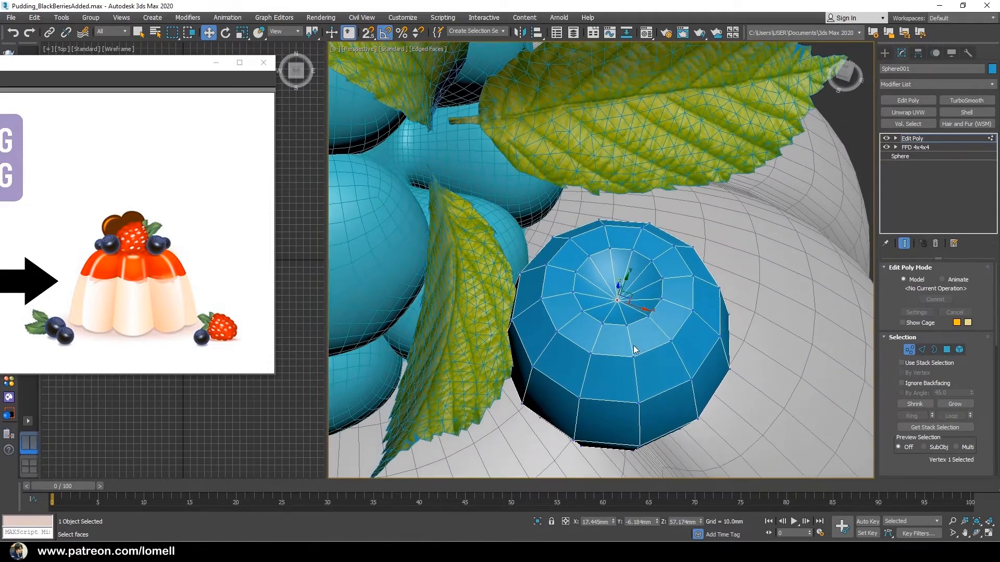
{"action": "scroll", "coordinate": [633, 344], "scroll_direction": "up", "scroll_amount": 3}
{"action": "left_click", "coordinate": [922, 350], "text": "ctrl"}
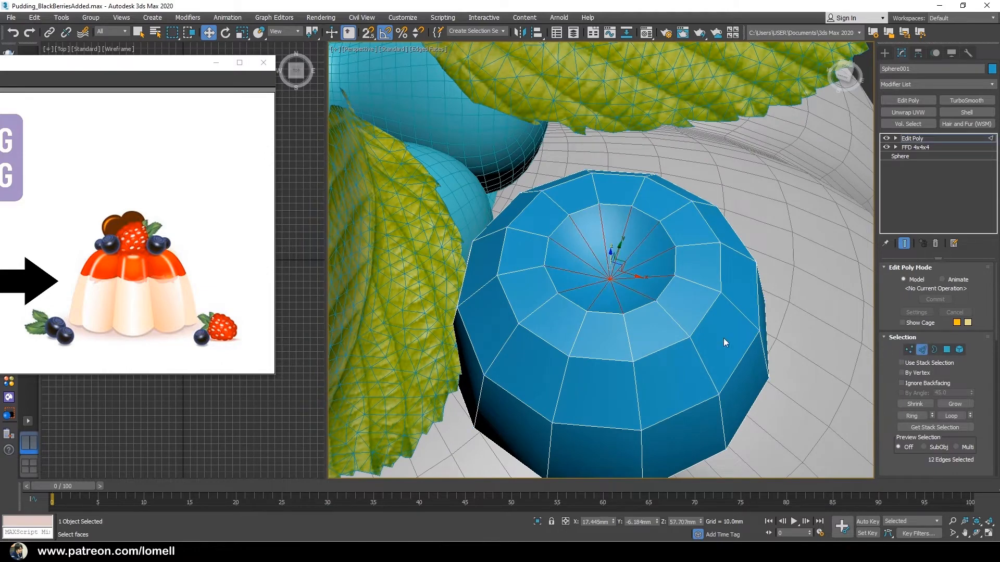
{"action": "middle_click_drag", "start_coordinate": [723, 339], "coordinate": [721, 367]}
{"action": "key", "text": "1"}
{"action": "right_click", "coordinate": [797, 325]}
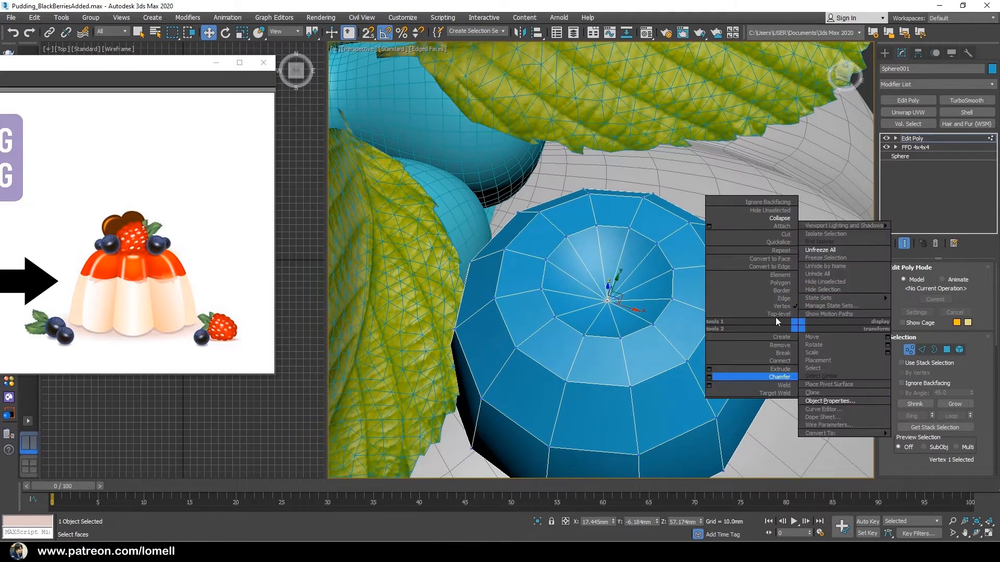
{"action": "left_click", "coordinate": [709, 369]}
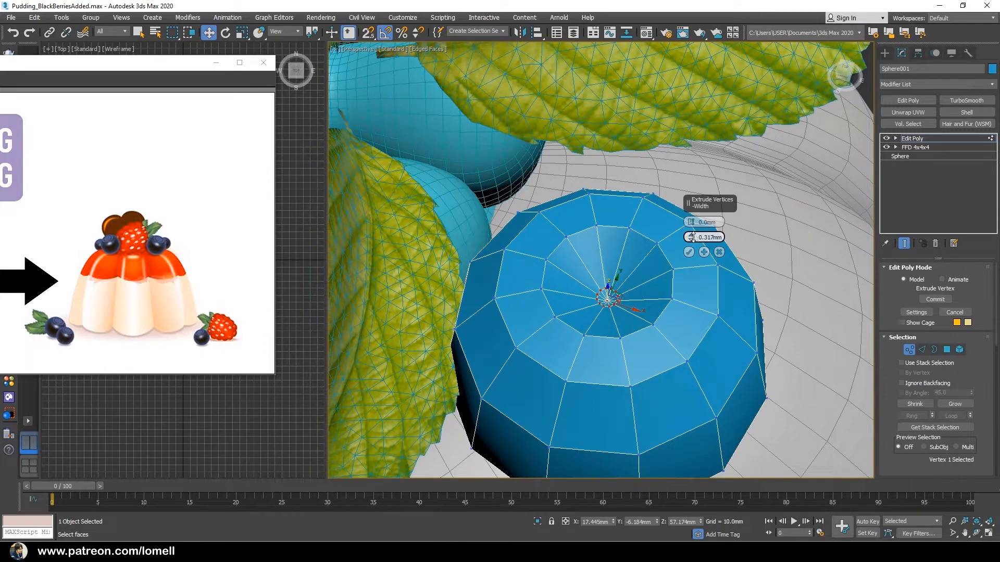
{"action": "left_click", "coordinate": [689, 252]}
Open the small ring at the dimple's centre into a hole and extend its border upward about 6.1 mm as a stem
{"action": "scroll", "coordinate": [613, 335], "scroll_direction": "up", "scroll_amount": 3}
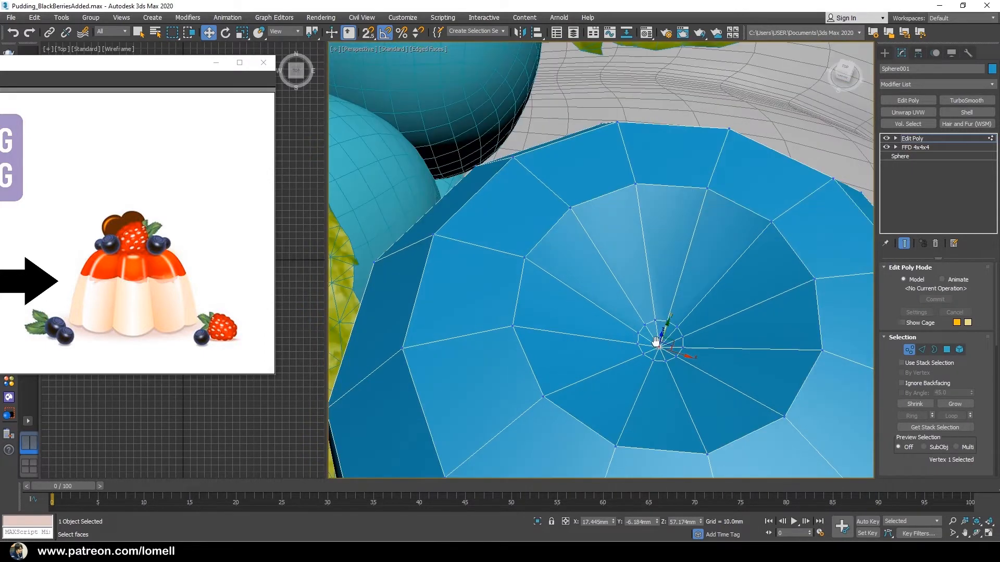
{"action": "middle_click_drag", "start_coordinate": [656, 341], "coordinate": [628, 325]}
{"action": "key", "text": "2"}
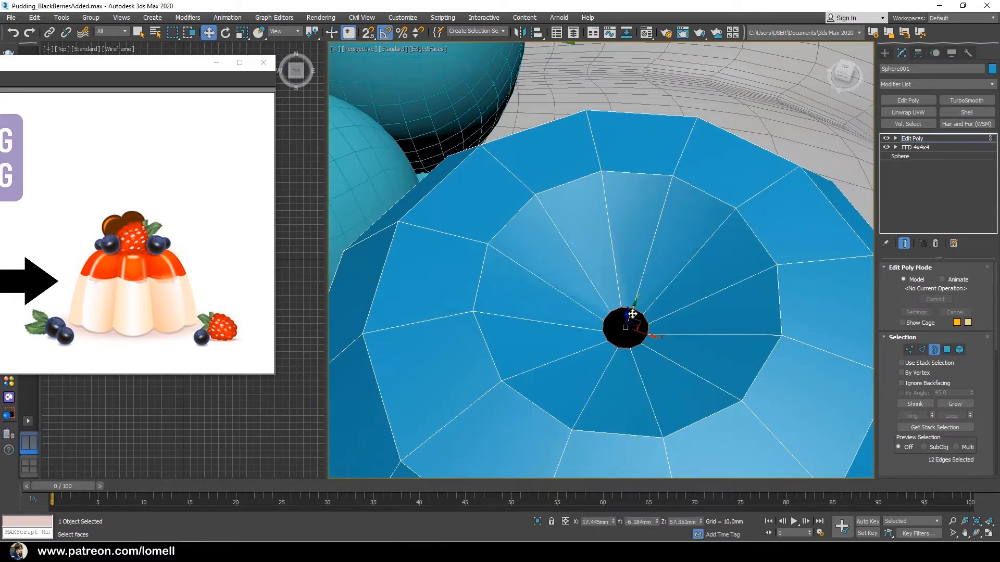
{"action": "scroll", "coordinate": [633, 314], "scroll_direction": "down", "scroll_amount": 8}
{"action": "left_click_drag", "start_coordinate": [630, 302], "coordinate": [635, 196], "text": "shift"}
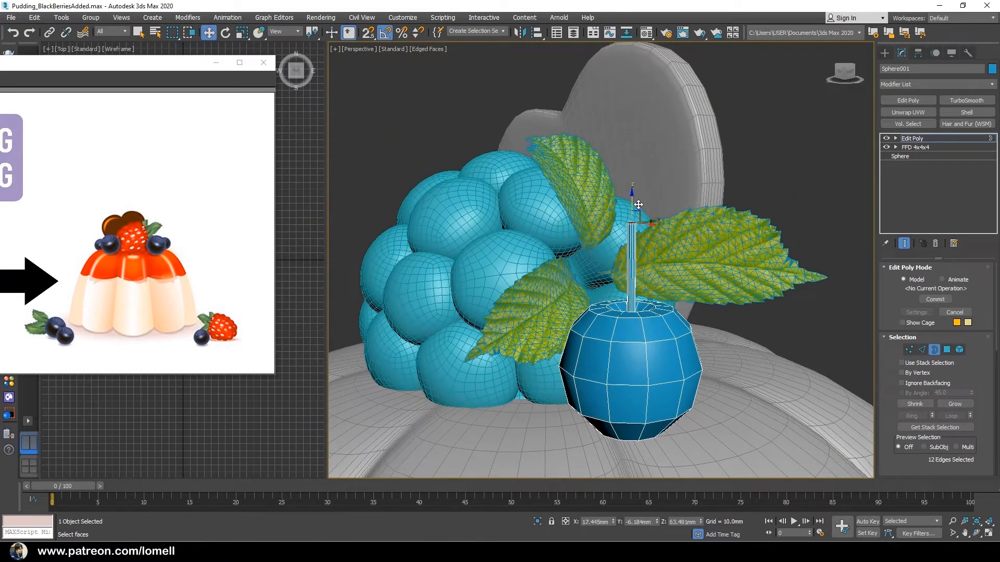
Connect the stem's vertical edges with a new edge loop and move it down about 2.7 mm to the stem's base
{"action": "middle_click_drag", "start_coordinate": [638, 303], "coordinate": [714, 336], "text": "alt"}
{"action": "scroll", "coordinate": [631, 305], "scroll_direction": "up", "scroll_amount": 3}
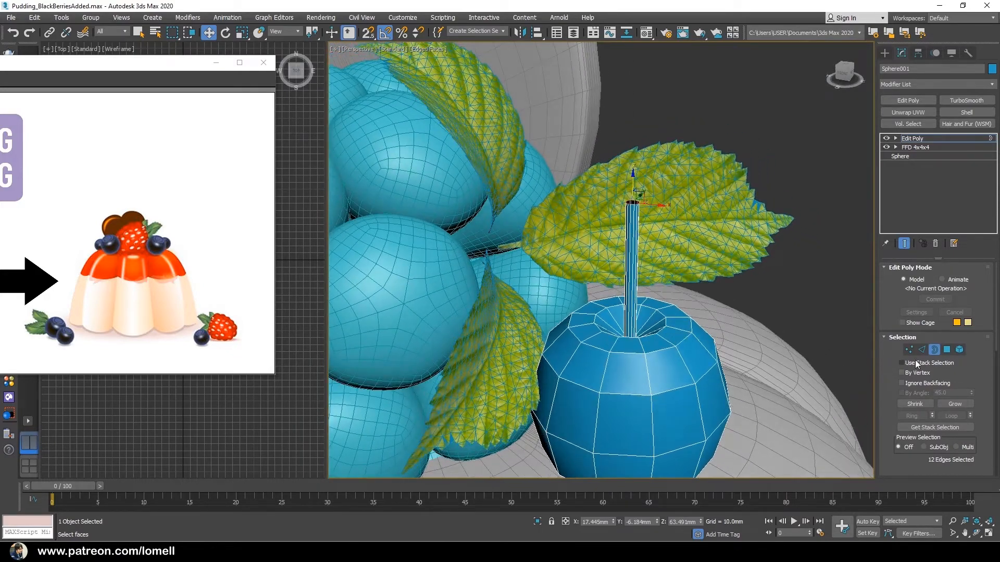
{"action": "middle_click_drag", "start_coordinate": [642, 272], "coordinate": [641, 252], "text": "alt"}
{"action": "left_click", "coordinate": [720, 253]}
{"action": "right_click", "coordinate": [723, 253]}
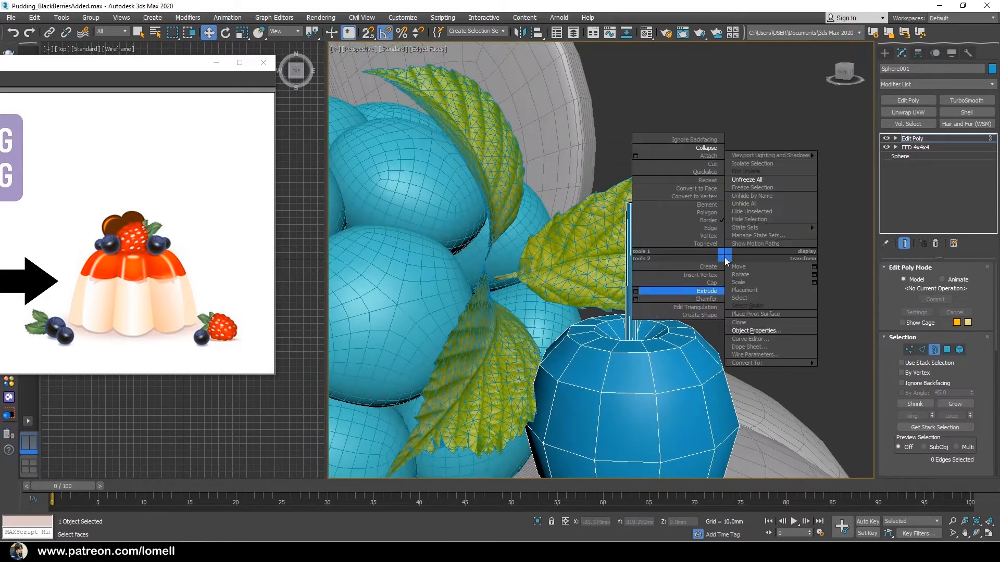
{"action": "left_click", "coordinate": [687, 264]}
{"action": "key", "text": "2"}
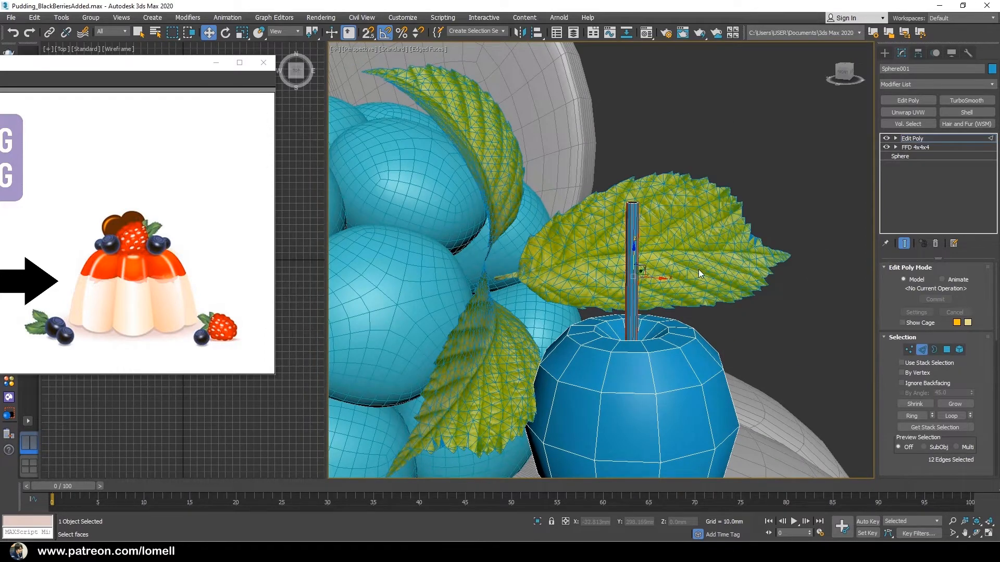
{"action": "right_click", "coordinate": [727, 251]}
{"action": "left_click", "coordinate": [654, 273]}
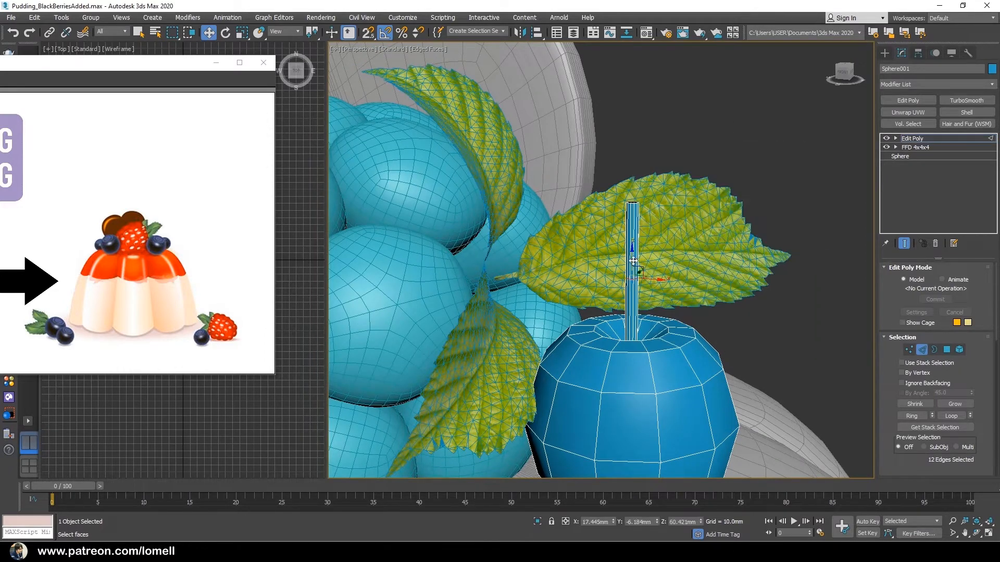
{"action": "left_click_drag", "start_coordinate": [633, 261], "coordinate": [628, 325]}
Select the vertical edges above the stem's base loop and scale them inward to thin the stem
{"action": "scroll", "coordinate": [635, 291], "scroll_direction": "up", "scroll_amount": 5}
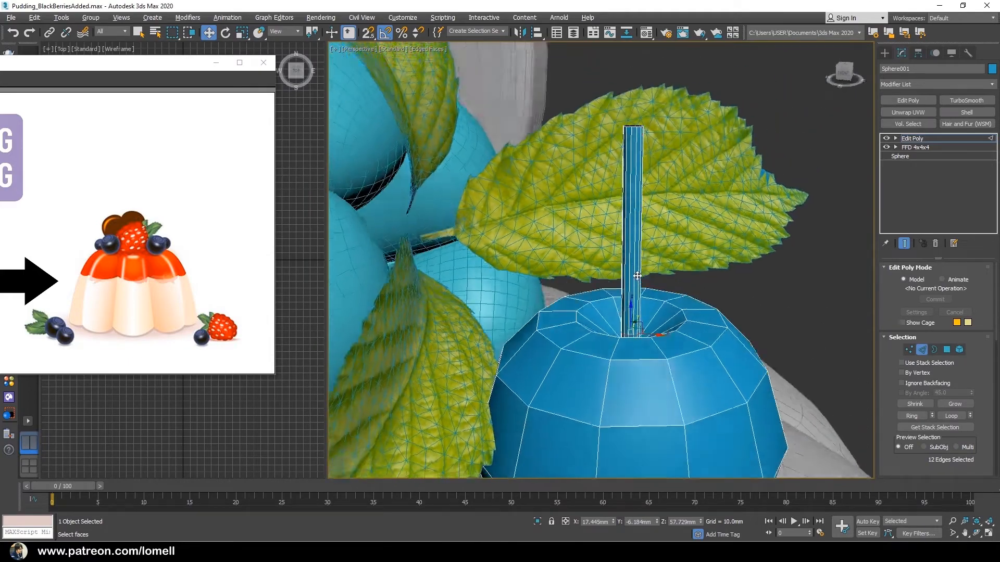
{"action": "middle_click_drag", "start_coordinate": [638, 276], "coordinate": [637, 334], "text": "alt"}
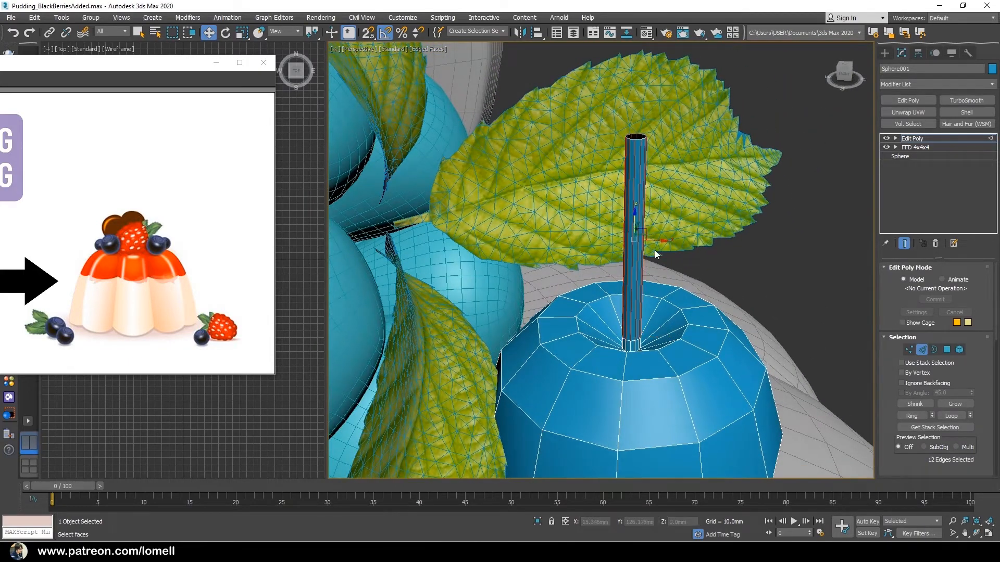
{"action": "middle_click_drag", "start_coordinate": [655, 250], "coordinate": [636, 283], "text": "alt"}
{"action": "key", "text": "r"}
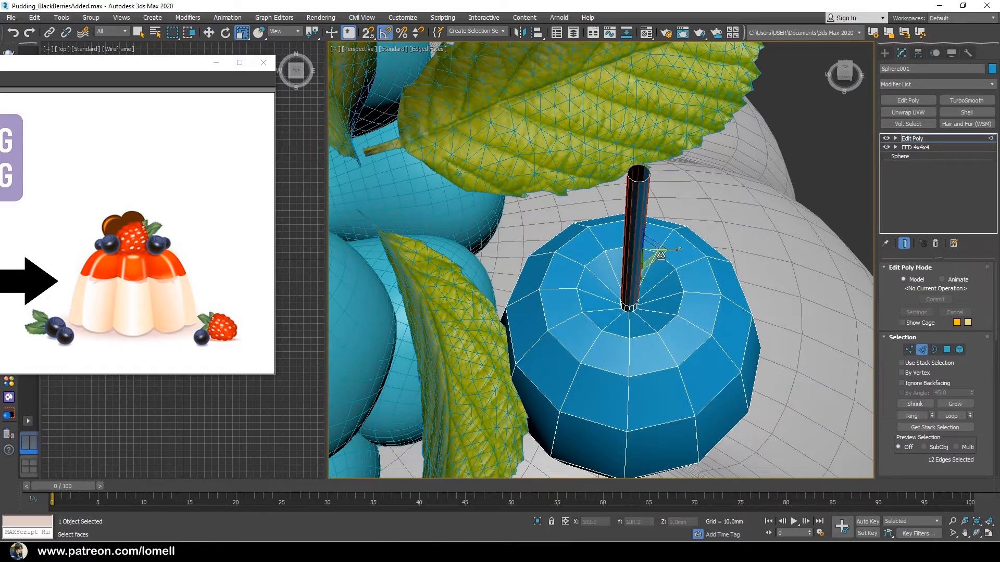
{"action": "left_click_drag", "start_coordinate": [650, 259], "coordinate": [644, 250]}
{"action": "key", "text": "w"}
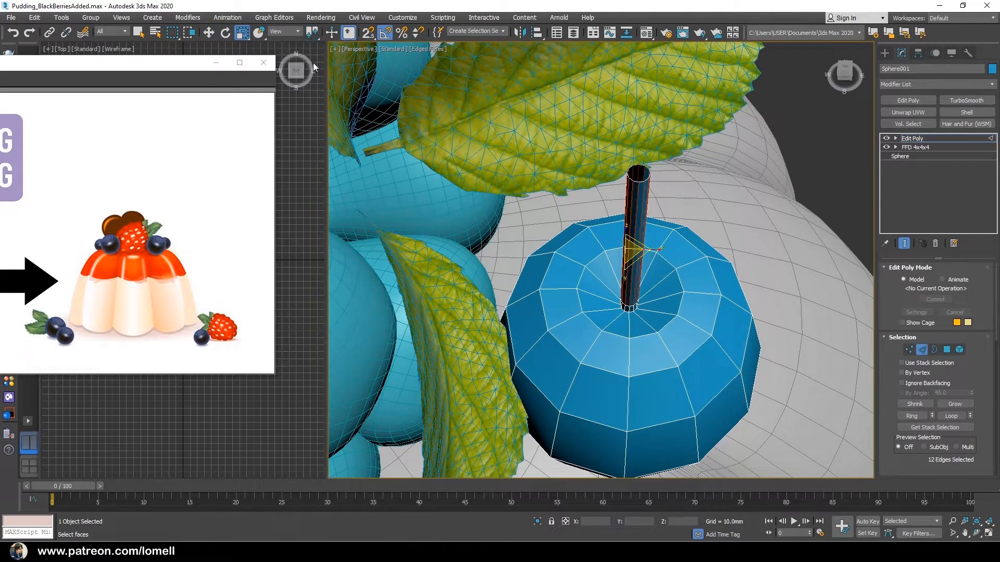
{"action": "middle_click_drag", "start_coordinate": [649, 252], "coordinate": [579, 222], "text": "alt"}
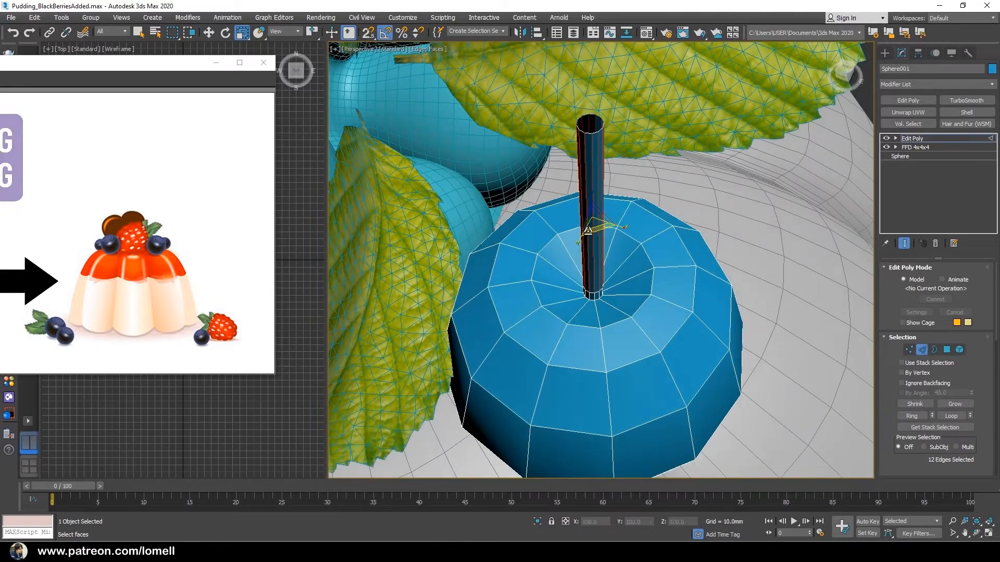
{"action": "left_click_drag", "start_coordinate": [590, 229], "coordinate": [584, 198]}
Connect the thinned stem's vertical edges with another edge loop and lower it about 0.46 mm
{"action": "scroll", "coordinate": [583, 199], "scroll_direction": "down", "scroll_amount": 5}
{"action": "middle_click_drag", "start_coordinate": [584, 245], "coordinate": [594, 206], "text": "alt"}
{"action": "scroll", "coordinate": [589, 236], "scroll_direction": "up", "scroll_amount": 4}
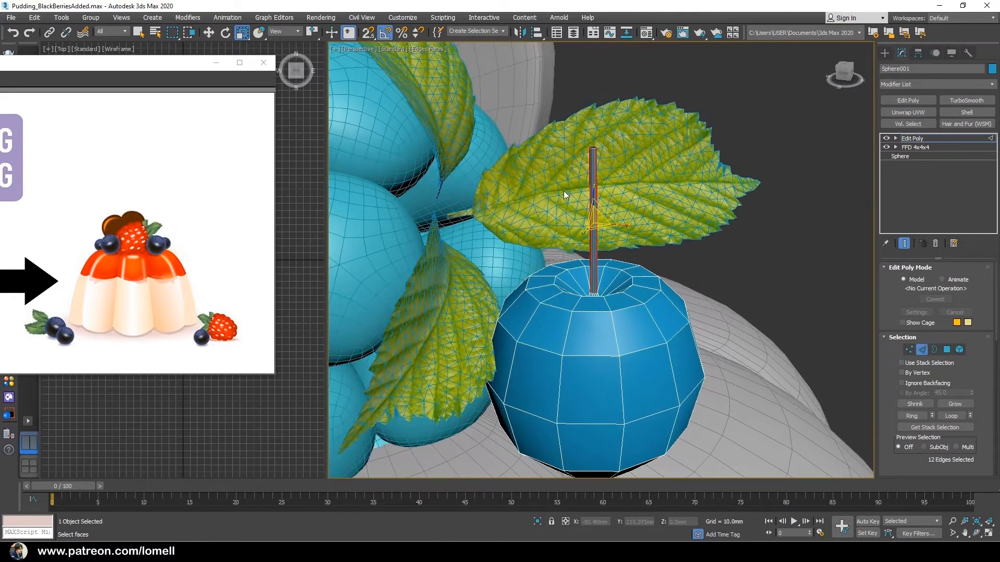
{"action": "right_click", "coordinate": [679, 190]}
{"action": "left_click", "coordinate": [658, 224]}
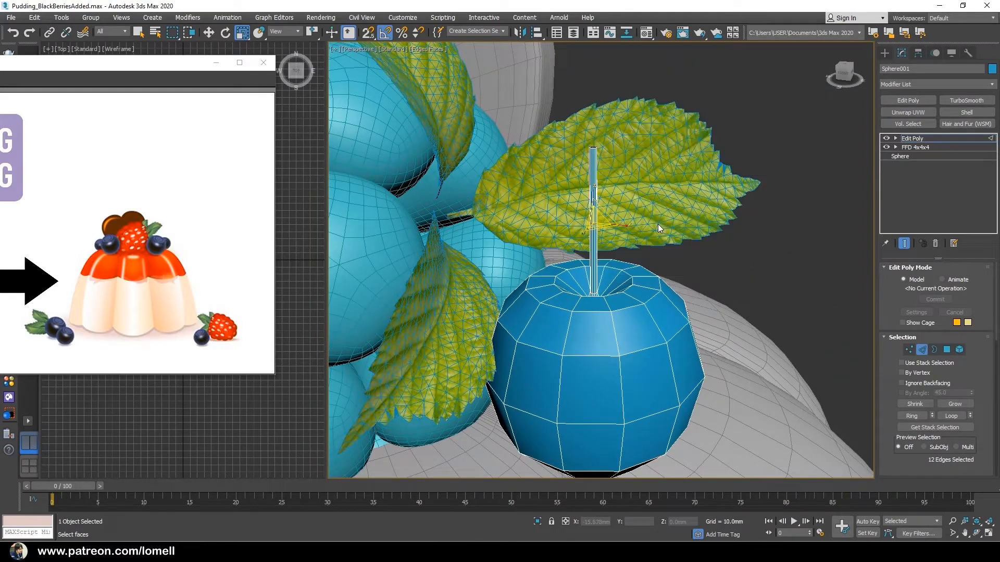
{"action": "middle_click_drag", "start_coordinate": [567, 217], "coordinate": [587, 205], "text": "alt"}
{"action": "key", "text": "w"}
{"action": "left_click_drag", "start_coordinate": [593, 186], "coordinate": [594, 182]}
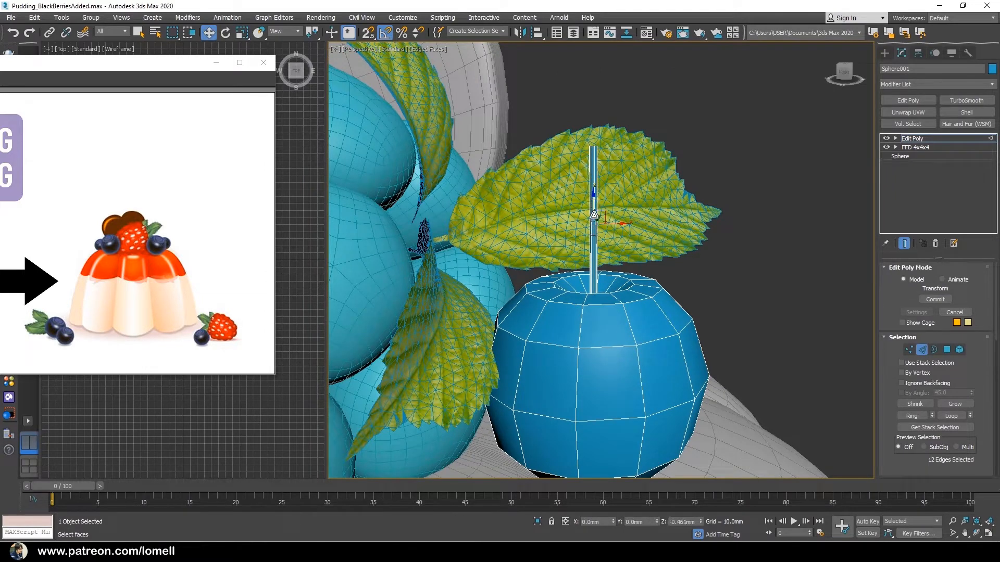
Select the vertical edges of the stem's upper section and connect them with an edge loop
{"action": "left_click_drag", "start_coordinate": [559, 188], "coordinate": [627, 202]}
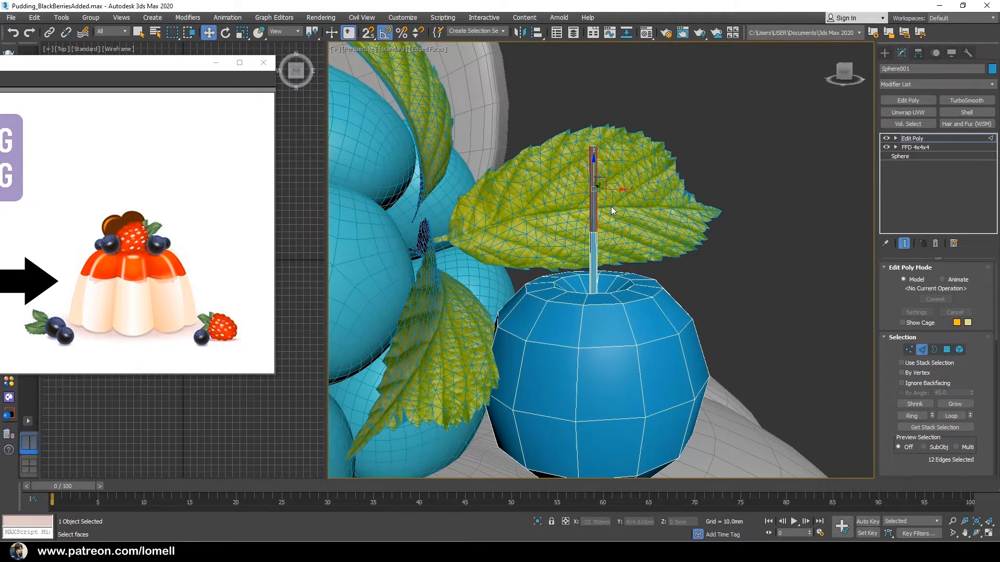
{"action": "right_click", "coordinate": [645, 190]}
{"action": "left_click", "coordinate": [627, 226]}
Scale the stem's upper edge loop and its open top border outward so the stem widens toward its tip
{"action": "middle_click_drag", "start_coordinate": [631, 229], "coordinate": [659, 218], "text": "alt"}
{"action": "key", "text": "r"}
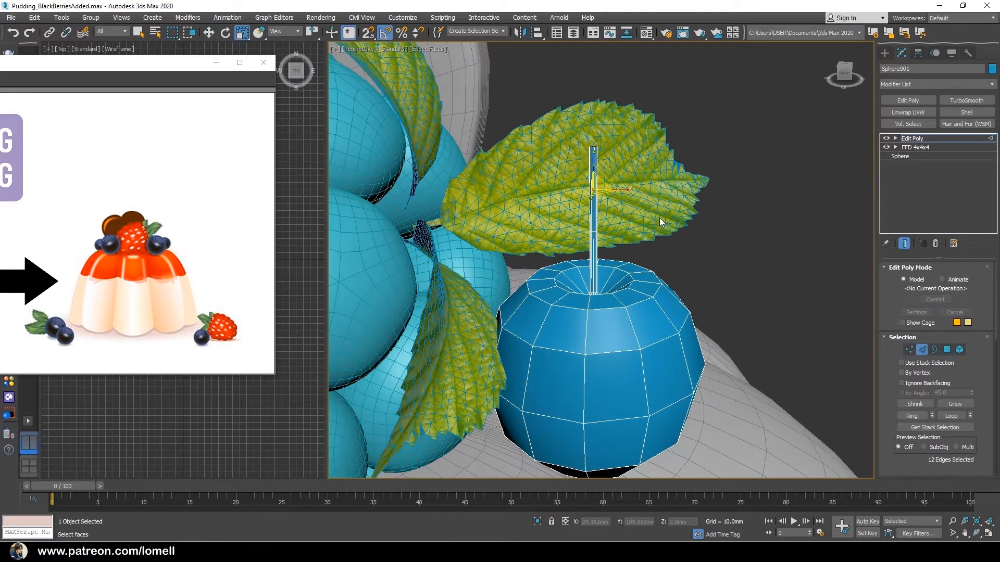
{"action": "key", "text": "space"}
{"action": "left_click_drag", "start_coordinate": [659, 217], "coordinate": [667, 183]}
{"action": "key", "text": "3"}
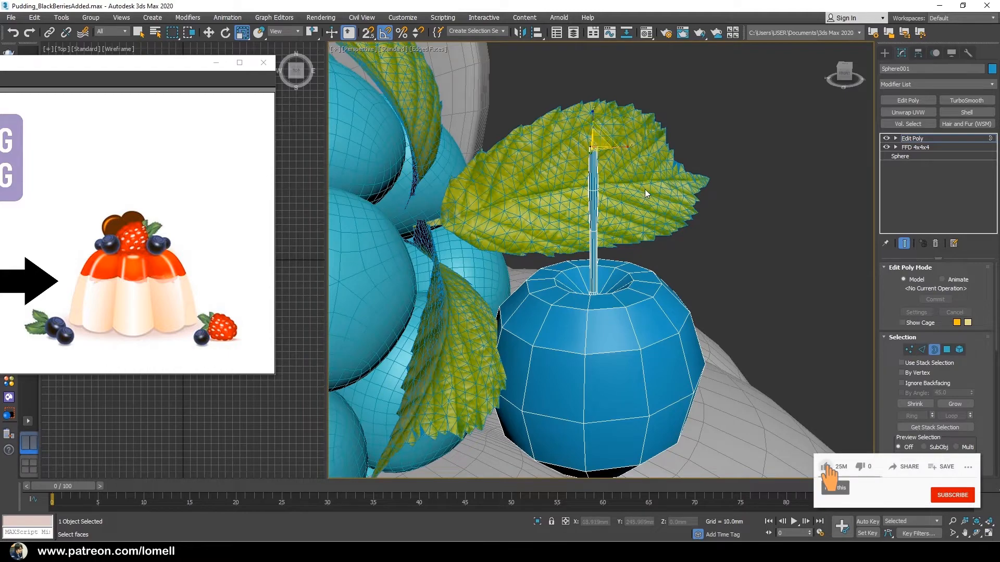
{"action": "key", "text": "space"}
{"action": "left_click_drag", "start_coordinate": [650, 184], "coordinate": [654, 169]}
{"action": "mouse_move", "coordinate": [609, 256]}
{"action": "middle_mouse_down", "text": "alt"}
{"action": "mouse_move", "coordinate": [585, 214]}
{"action": "mouse_move", "coordinate": [596, 243]}
{"action": "middle_mouse_up", "text": "alt"}
{"action": "mouse_move", "coordinate": [595, 243]}
{"action": "left_mouse_down"}
{"action": "mouse_move", "coordinate": [585, 251]}
{"action": "mouse_move", "coordinate": [605, 250]}
{"action": "left_mouse_up"}
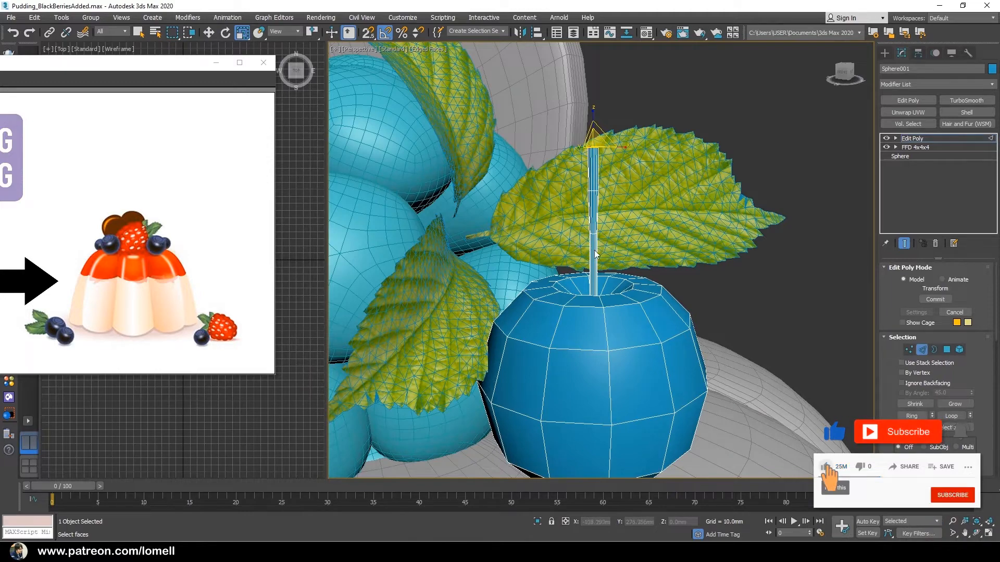
Connect the vertical edges of the stem's lower section with a one-segment edge loop
{"action": "key", "text": "2"}
{"action": "mouse_move", "coordinate": [606, 250]}
{"action": "middle_mouse_down", "text": "alt"}
{"action": "mouse_move", "coordinate": [621, 298]}
{"action": "mouse_move", "coordinate": [620, 241]}
{"action": "middle_mouse_up", "text": "alt"}
{"action": "scroll", "coordinate": [621, 299], "scroll_direction": "up", "scroll_amount": 3}
{"action": "right_click", "coordinate": [619, 283]}
{"action": "left_click", "coordinate": [643, 289]}
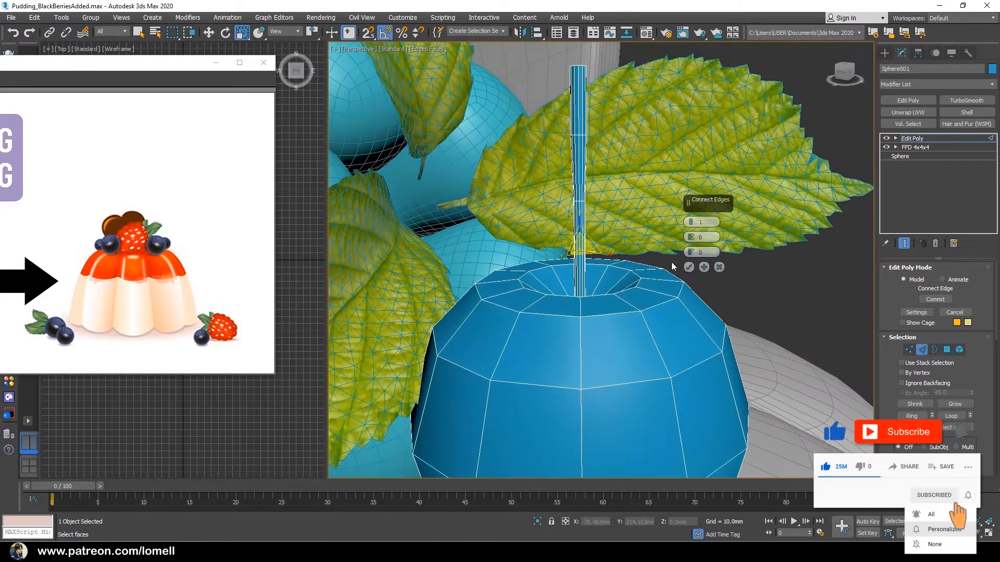
{"action": "left_click", "coordinate": [689, 267]}
{"action": "middle_click_drag", "start_coordinate": [584, 192], "coordinate": [590, 243]}
{"action": "left_click_drag", "start_coordinate": [546, 159], "coordinate": [639, 151]}
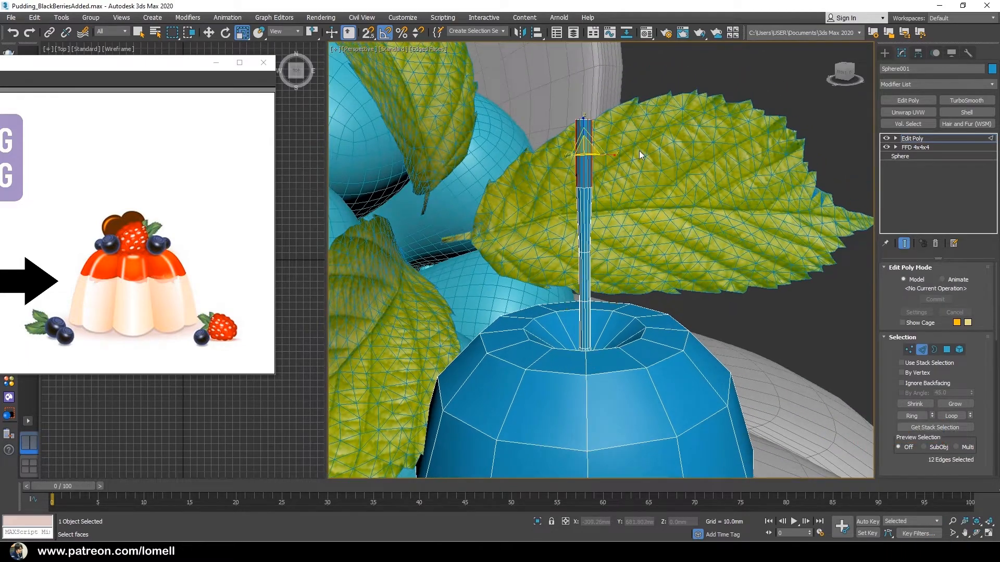
{"action": "right_click", "coordinate": [643, 144]}
{"action": "left_click", "coordinate": [635, 170]}
{"action": "middle_click_drag", "start_coordinate": [636, 167], "coordinate": [605, 222], "text": "alt"}
{"action": "middle_click_drag", "start_coordinate": [586, 180], "coordinate": [596, 226]}
{"action": "scroll", "coordinate": [599, 193], "scroll_direction": "up", "scroll_amount": 3}
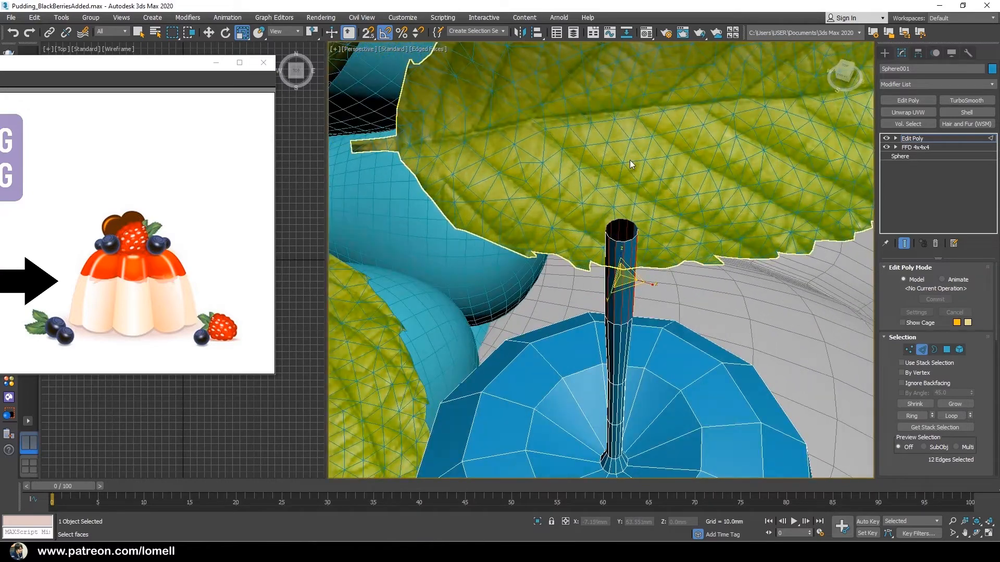
{"action": "key", "text": "4"}
{"action": "left_click", "coordinate": [612, 241]}
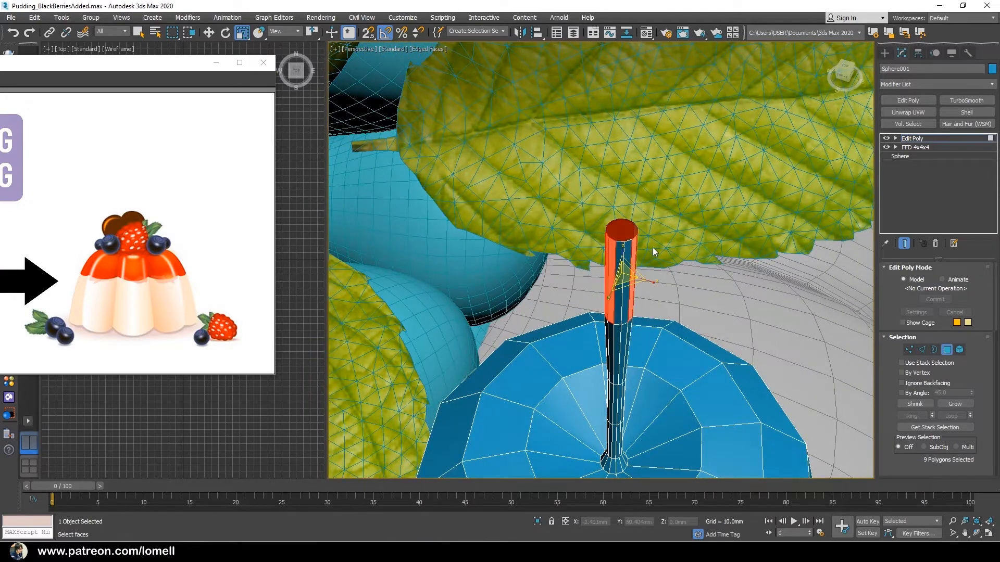
{"action": "key", "text": "3"}
{"action": "middle_click_drag", "start_coordinate": [627, 225], "coordinate": [636, 265]}
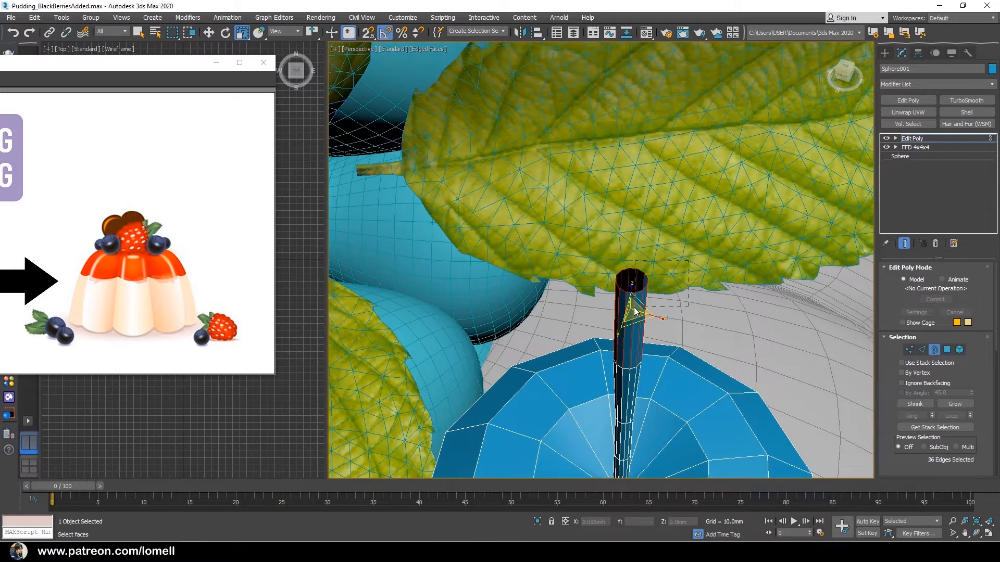
{"action": "middle_click_drag", "start_coordinate": [634, 311], "coordinate": [654, 303], "text": "alt"}
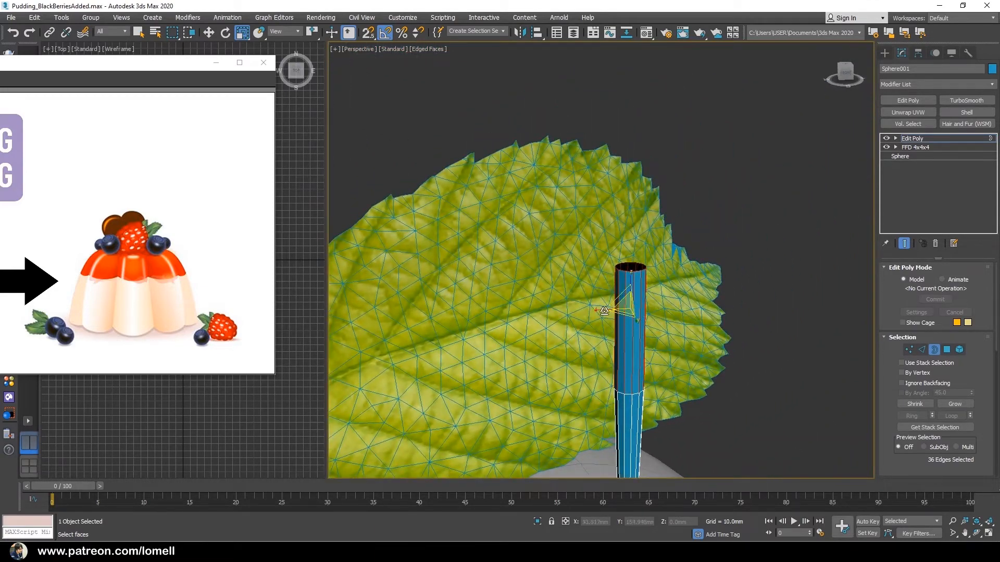
{"action": "key", "text": "2"}
{"action": "right_click", "coordinate": [753, 280]}
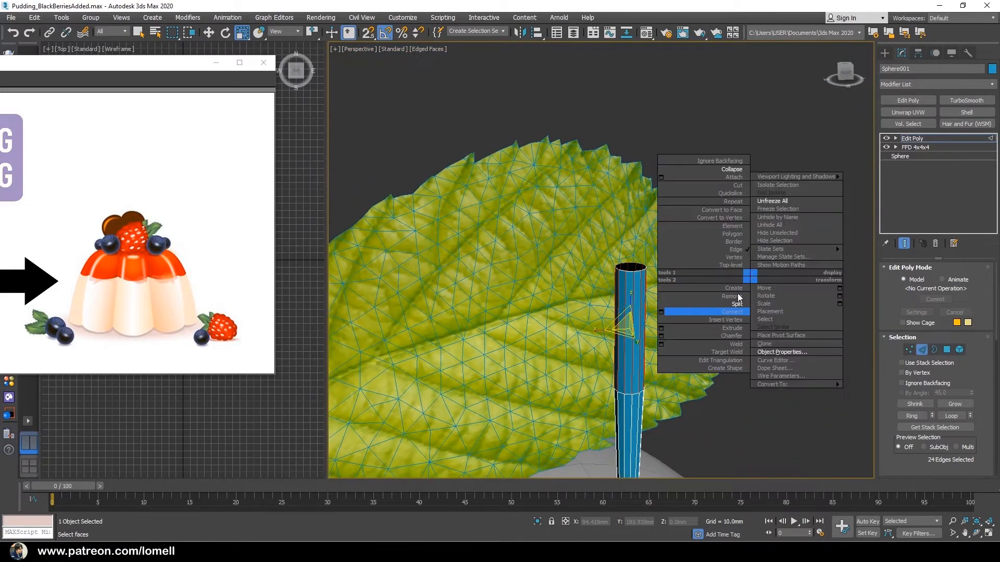
{"action": "left_click", "coordinate": [738, 343]}
{"action": "key", "text": "ctrl+z"}
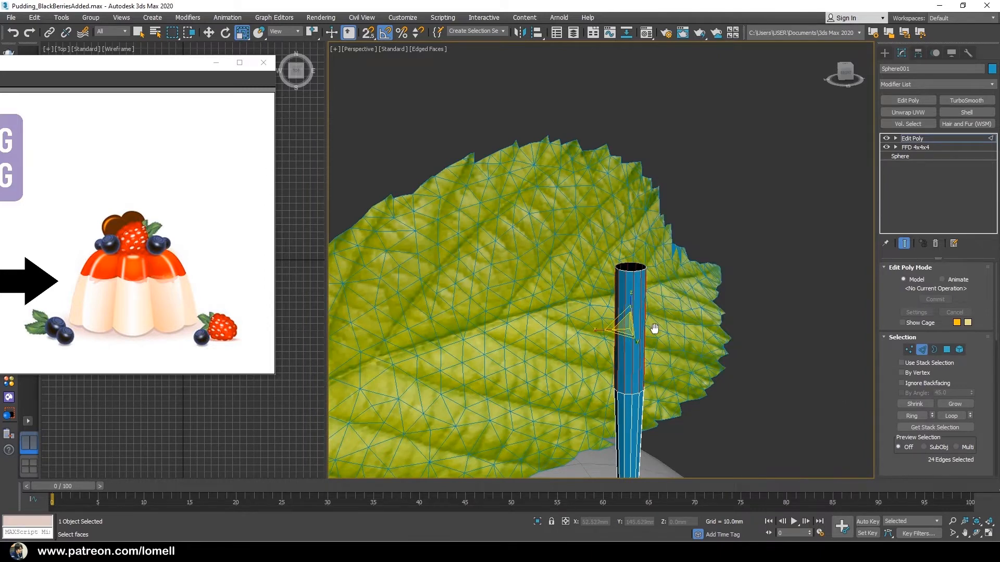
{"action": "middle_click_drag", "start_coordinate": [654, 326], "coordinate": [652, 316]}
{"action": "key", "text": "Delete"}
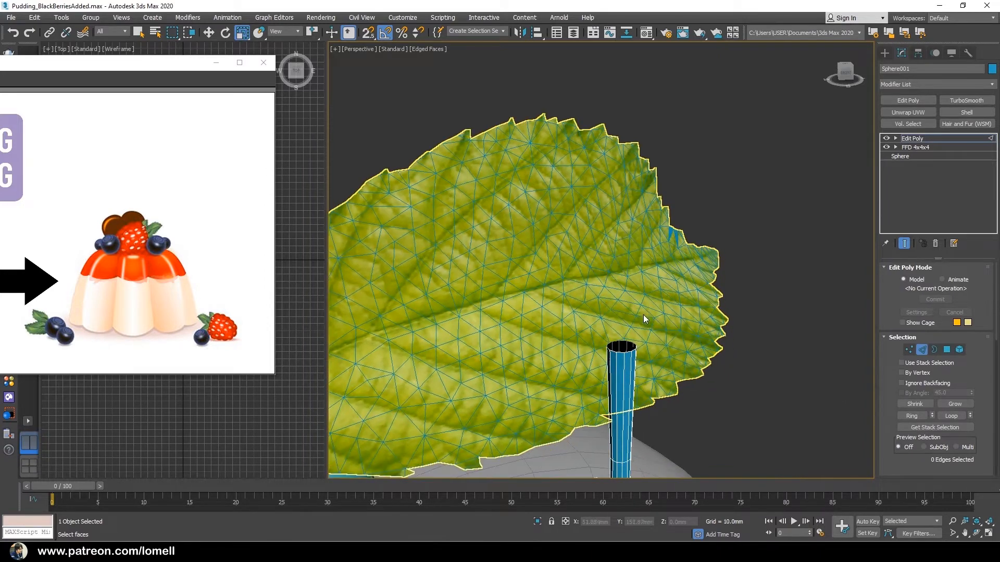
Extrude the open border at the stem's tip and scale it outward to form a flared rim
{"action": "key", "text": "3"}
{"action": "left_click", "coordinate": [610, 353]}
{"action": "key", "text": "w"}
{"action": "left_click_drag", "start_coordinate": [621, 319], "coordinate": [618, 214], "text": "shift"}
{"action": "key", "text": "r"}
{"action": "mouse_move", "coordinate": [624, 234]}
{"action": "middle_mouse_down", "text": "alt"}
{"action": "mouse_move", "coordinate": [631, 270]}
{"action": "mouse_move", "coordinate": [626, 239]}
{"action": "mouse_move", "coordinate": [626, 271]}
{"action": "mouse_move", "coordinate": [637, 223]}
{"action": "middle_mouse_up", "text": "alt"}
{"action": "scroll", "coordinate": [630, 256], "scroll_direction": "up", "scroll_amount": 4}
{"action": "scroll", "coordinate": [626, 271], "scroll_direction": "up", "scroll_amount": 2}
{"action": "key", "text": "w"}
{"action": "key", "text": "r"}
{"action": "mouse_move", "coordinate": [633, 230]}
{"action": "left_mouse_down"}
{"action": "mouse_move", "coordinate": [634, 215]}
{"action": "mouse_move", "coordinate": [634, 236]}
{"action": "left_mouse_up"}
{"action": "key", "text": "w"}
{"action": "key", "text": "r"}
Extrude the rim's border inward into a shallow recess and cap the remaining opening
{"action": "mouse_move", "coordinate": [633, 233]}
{"action": "left_mouse_down", "text": "shift"}
{"action": "mouse_move", "coordinate": [637, 210]}
{"action": "mouse_move", "coordinate": [636, 230]}
{"action": "left_mouse_up", "text": "shift"}
{"action": "key", "text": "w"}
{"action": "key", "text": "r"}
{"action": "key", "text": "w"}
{"action": "right_click", "coordinate": [676, 224]}
{"action": "left_click", "coordinate": [661, 251]}
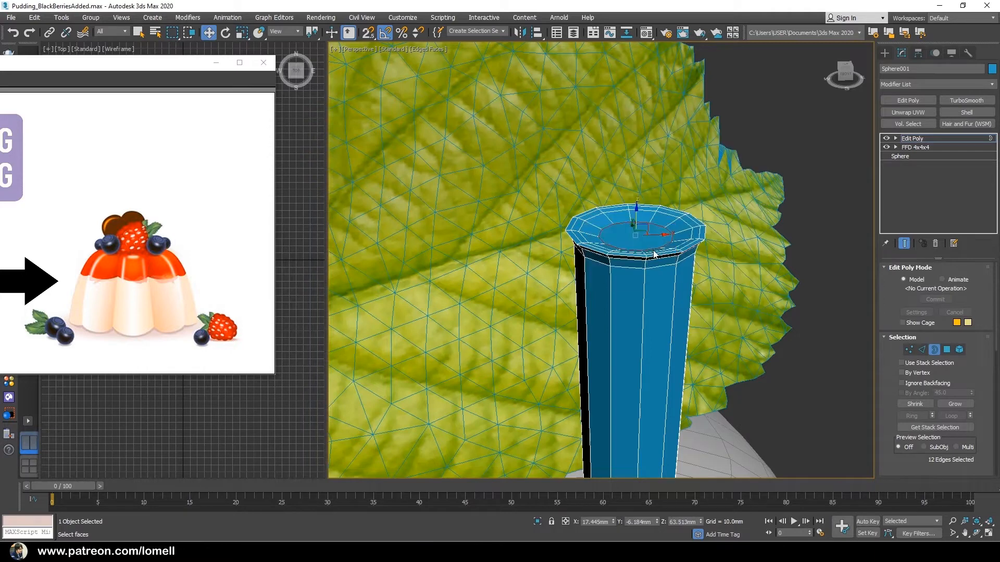
Select the cap polygon at the stem's tip and tessellate it
{"action": "key", "text": "4"}
{"action": "key", "text": "q"}
{"action": "left_click_drag", "start_coordinate": [886, 398], "coordinate": [864, 277]}
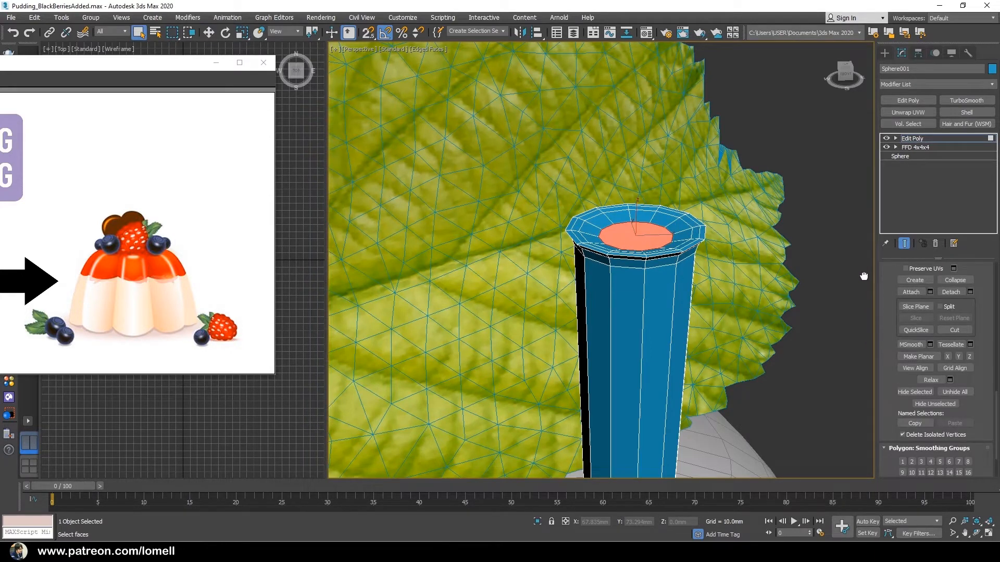
{"action": "left_click", "coordinate": [970, 344]}
{"action": "scroll", "coordinate": [601, 261], "scroll_direction": "down", "scroll_amount": 3}
{"action": "key", "text": "alt+z"}
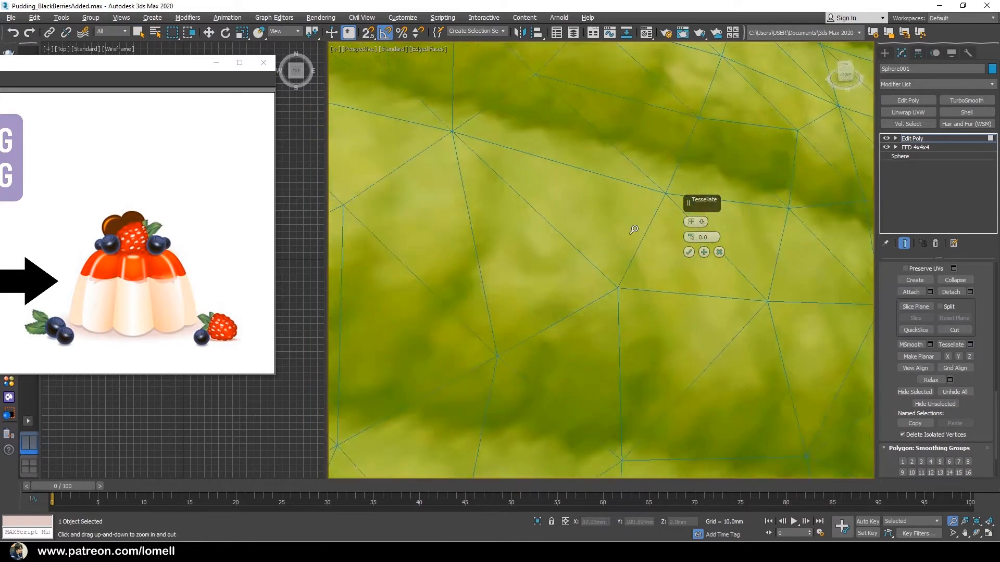
{"action": "scroll", "coordinate": [639, 240], "scroll_direction": "up", "scroll_amount": 6}
{"action": "scroll", "coordinate": [639, 240], "scroll_direction": "down", "scroll_amount": 3}
{"action": "middle_click_drag", "start_coordinate": [638, 241], "coordinate": [619, 244]}
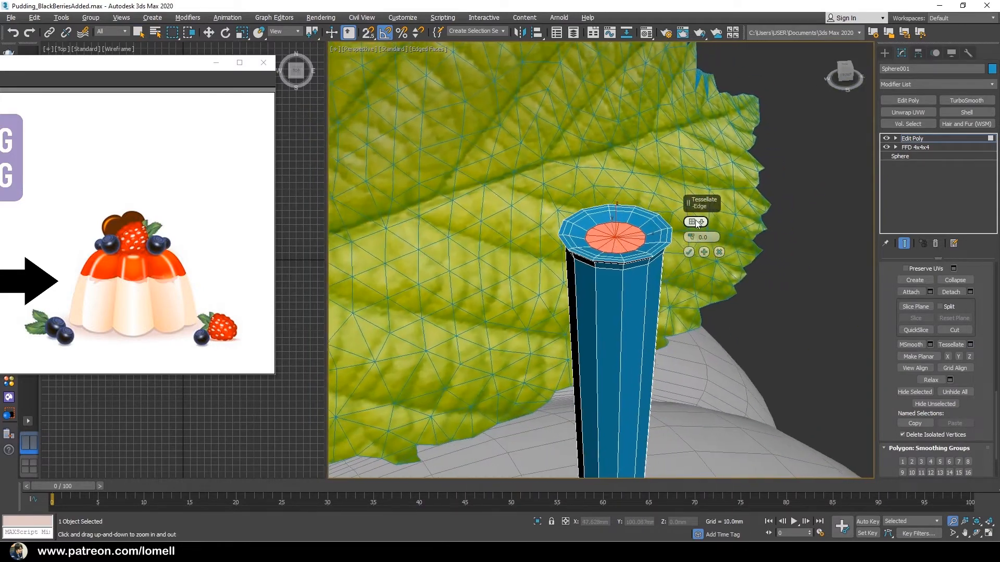
{"action": "left_click_drag", "start_coordinate": [700, 201], "coordinate": [703, 181]}
{"action": "left_click", "coordinate": [695, 201]}
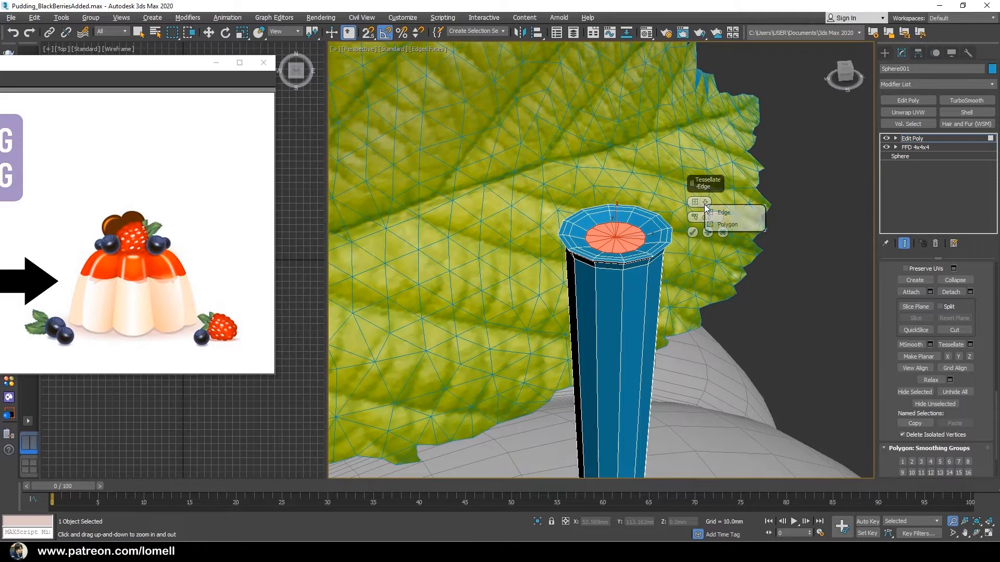
{"action": "left_click", "coordinate": [701, 232]}
{"action": "left_click", "coordinate": [694, 232]}
Select the polygons of the stem's upper section and grow the selection down to just above the base flare
{"action": "scroll", "coordinate": [698, 231], "scroll_direction": "down", "scroll_amount": 5}
{"action": "middle_click_drag", "start_coordinate": [643, 313], "coordinate": [632, 291]}
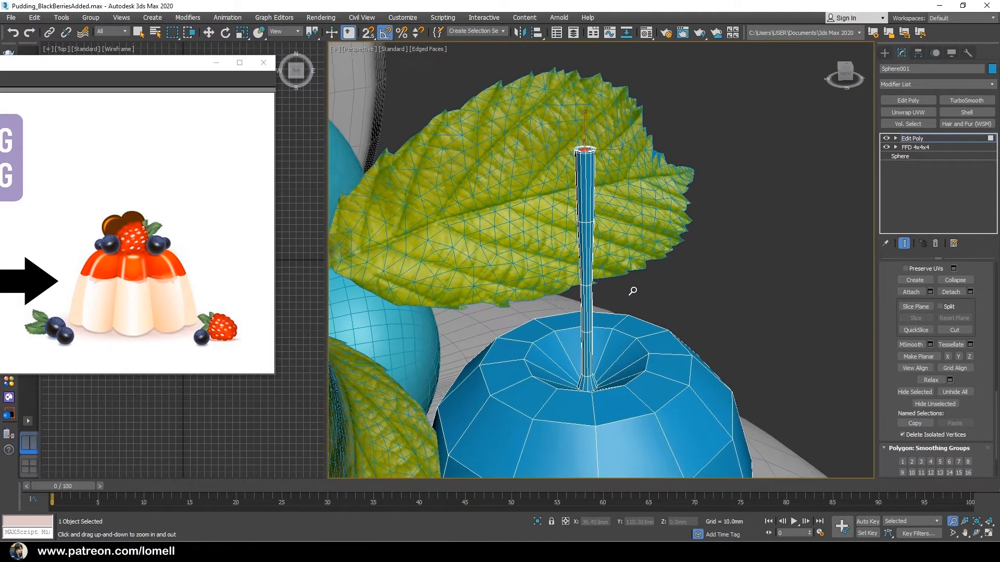
{"action": "key", "text": "q"}
{"action": "key", "text": "4"}
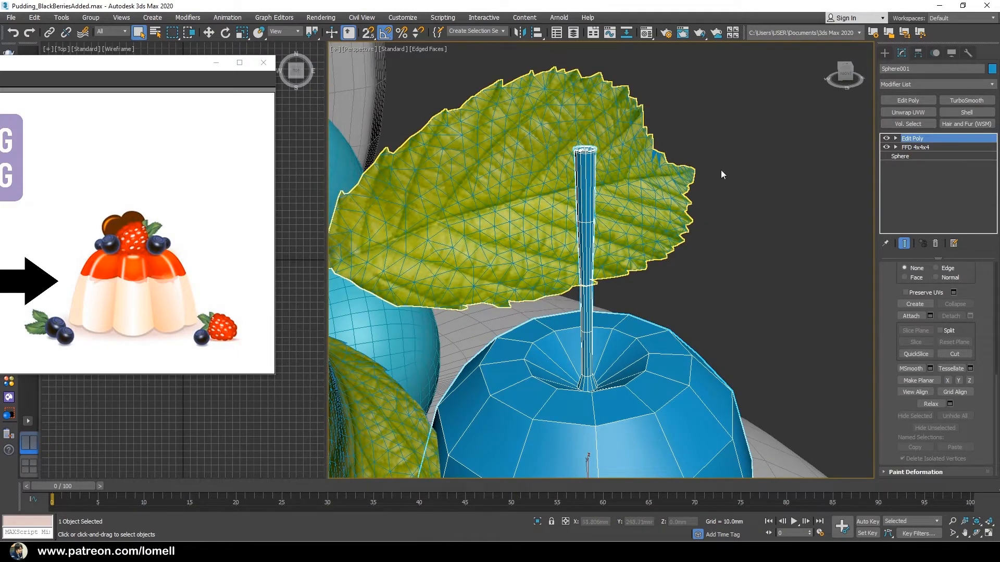
{"action": "scroll", "coordinate": [961, 333], "scroll_direction": "up", "scroll_amount": 10}
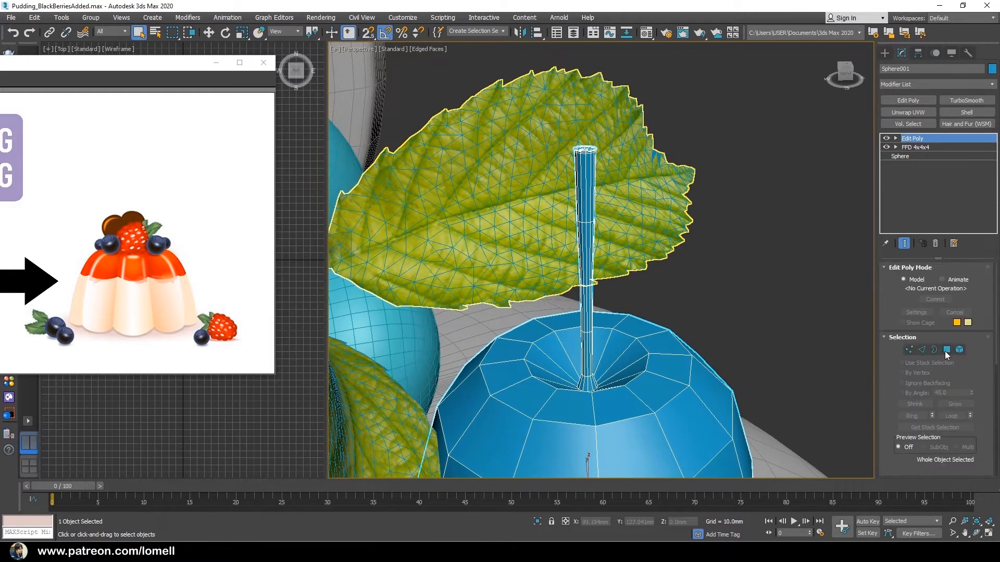
{"action": "left_click", "coordinate": [947, 349]}
{"action": "left_click_drag", "start_coordinate": [605, 182], "coordinate": [609, 184]}
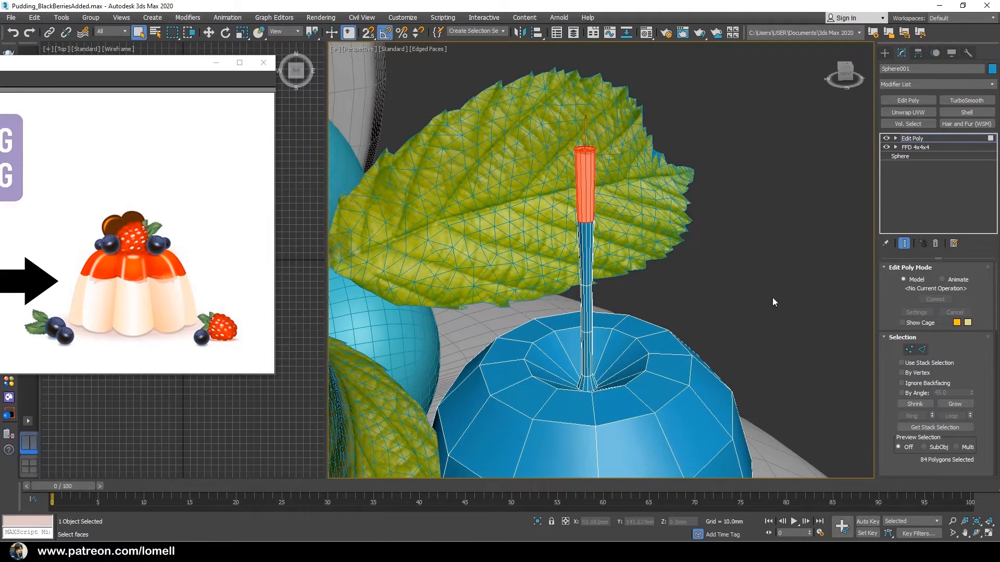
{"action": "left_click", "coordinate": [954, 404]}
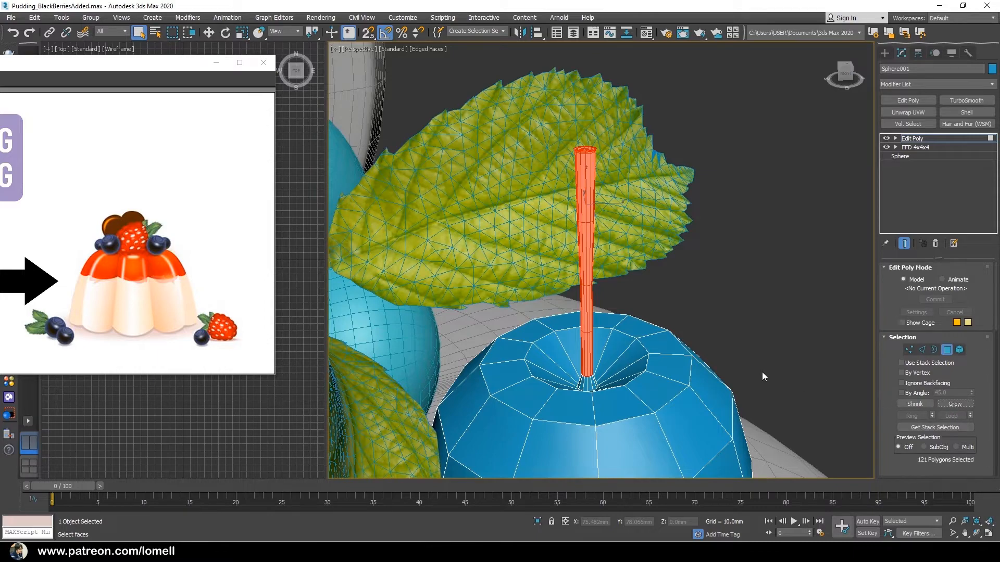
Extrude the edge loop where the stem meets the berry's dimple with a height of -0.08 mm and a width of 0.1 mm
{"action": "scroll", "coordinate": [661, 349], "scroll_direction": "down", "scroll_amount": 1}
{"action": "mouse_move", "coordinate": [661, 349]}
{"action": "middle_mouse_down", "text": "alt"}
{"action": "mouse_move", "coordinate": [658, 364]}
{"action": "mouse_move", "coordinate": [662, 335]}
{"action": "middle_mouse_up", "text": "alt"}
{"action": "scroll", "coordinate": [608, 362], "scroll_direction": "up", "scroll_amount": 5}
{"action": "middle_click_drag", "start_coordinate": [609, 362], "coordinate": [607, 313], "text": "alt"}
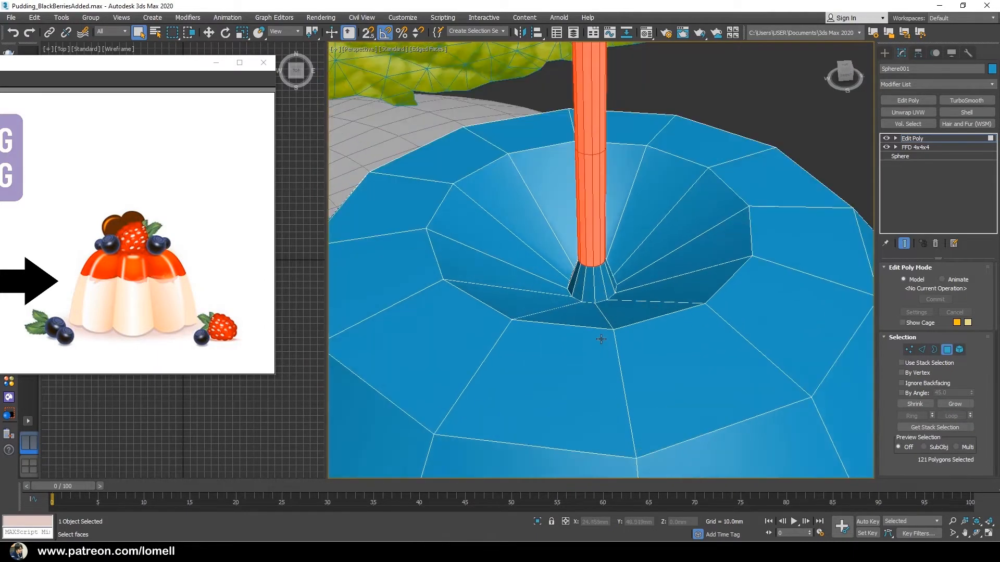
{"action": "key", "text": "2"}
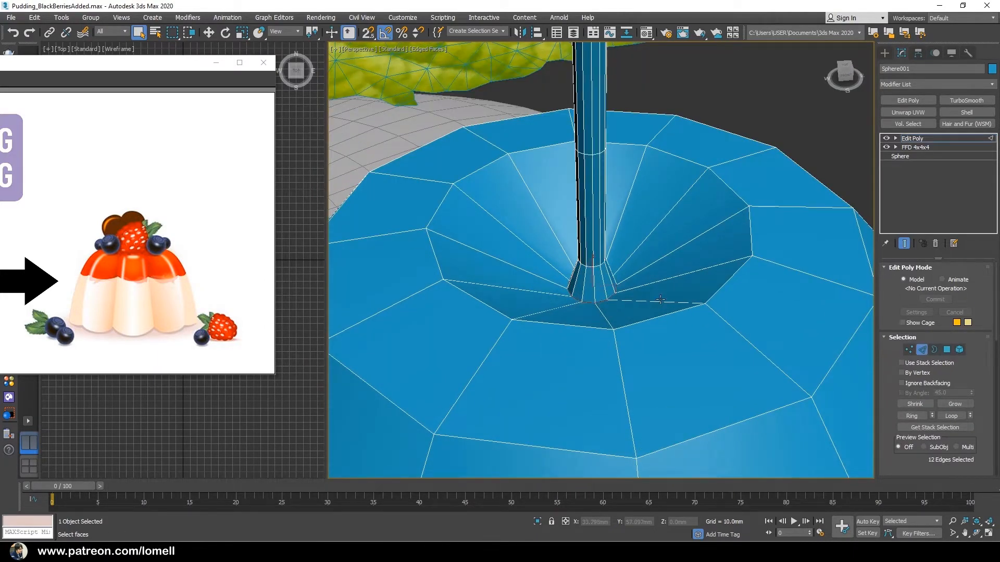
{"action": "right_click", "coordinate": [660, 299]}
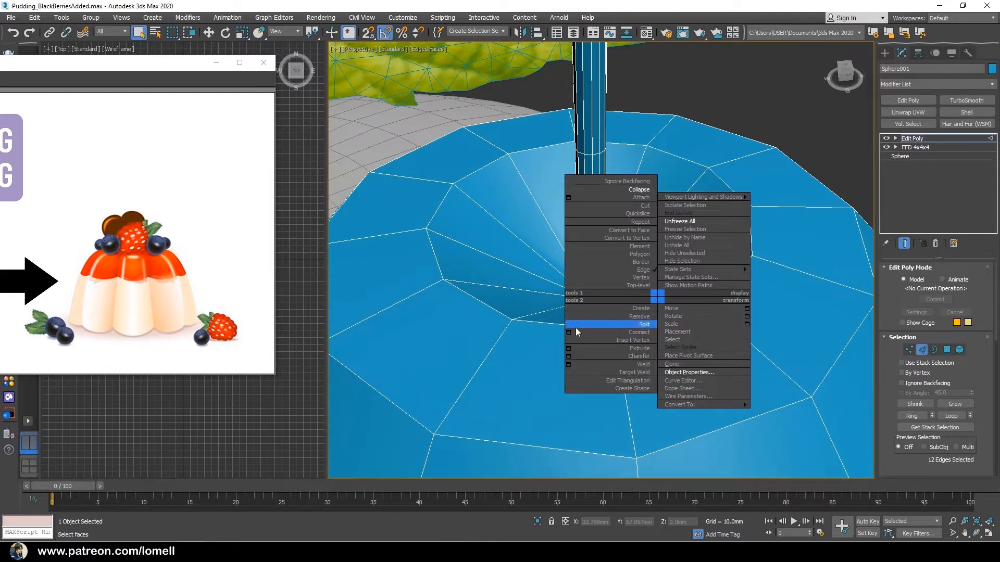
{"action": "left_click", "coordinate": [569, 348]}
{"action": "middle_click_drag", "start_coordinate": [567, 346], "coordinate": [613, 277], "text": "ctrl+alt"}
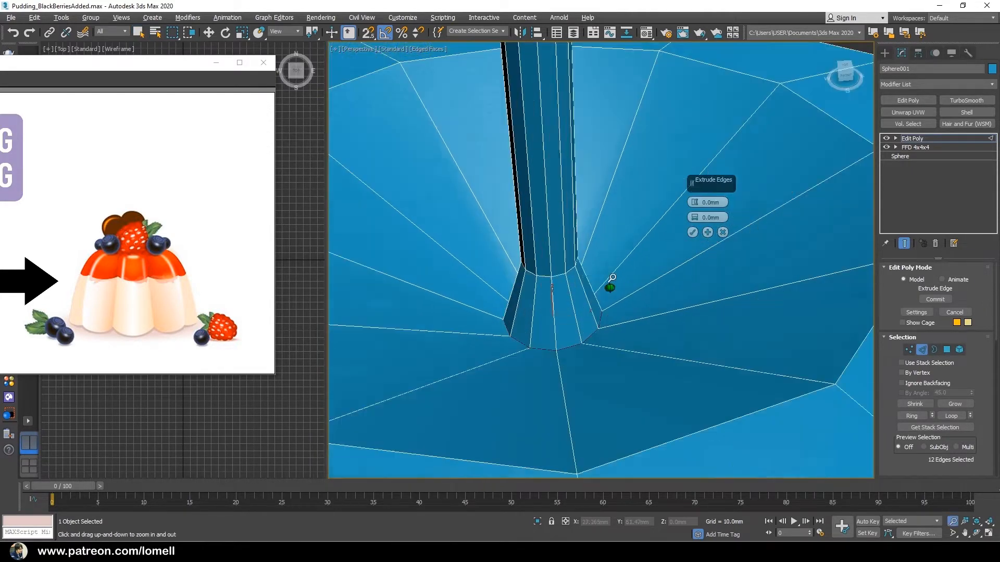
{"action": "scroll", "coordinate": [612, 279], "scroll_direction": "up", "scroll_amount": 3}
{"action": "key", "text": "shift+z"}
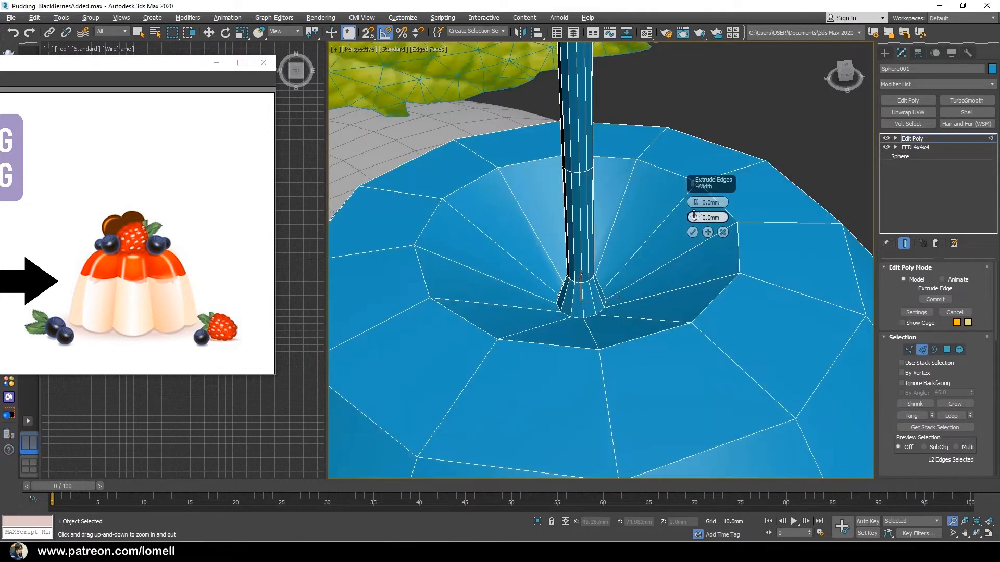
{"action": "left_click_drag", "start_coordinate": [694, 215], "coordinate": [697, 205]}
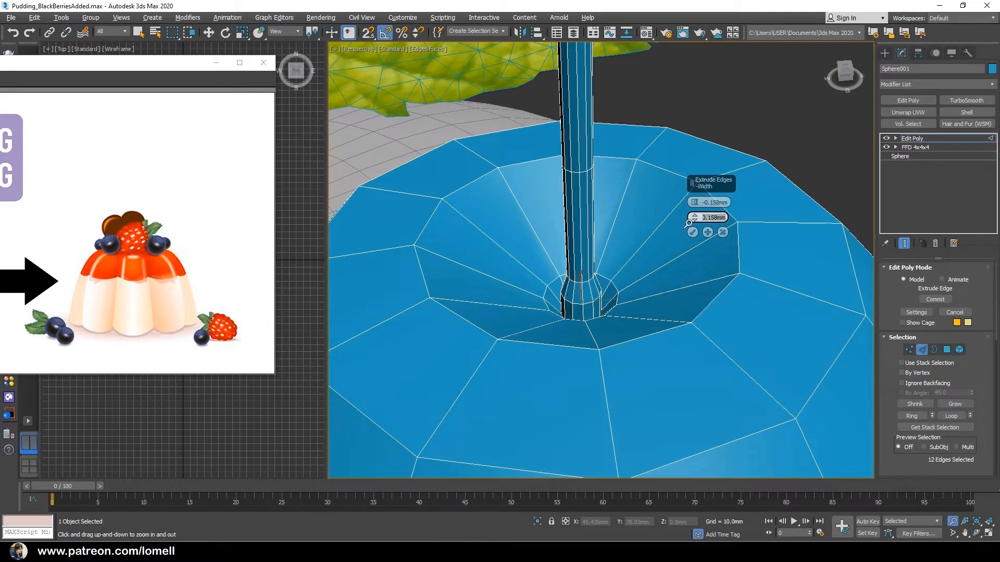
{"action": "type", "text": "0.1"}
{"action": "key", "text": "Return"}
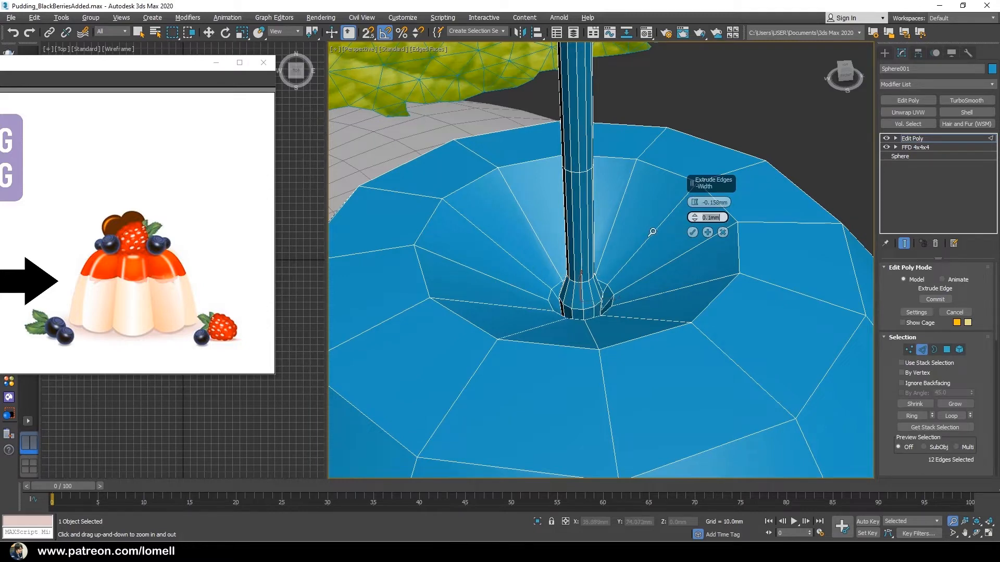
{"action": "left_click", "coordinate": [711, 202]}
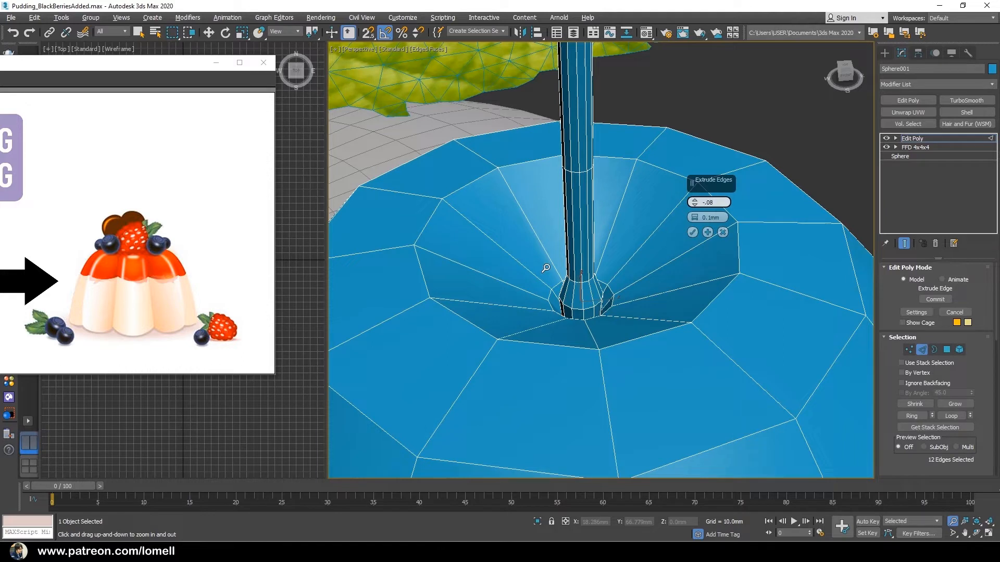
{"action": "type", "text": "-.08"}
{"action": "key", "text": "Return"}
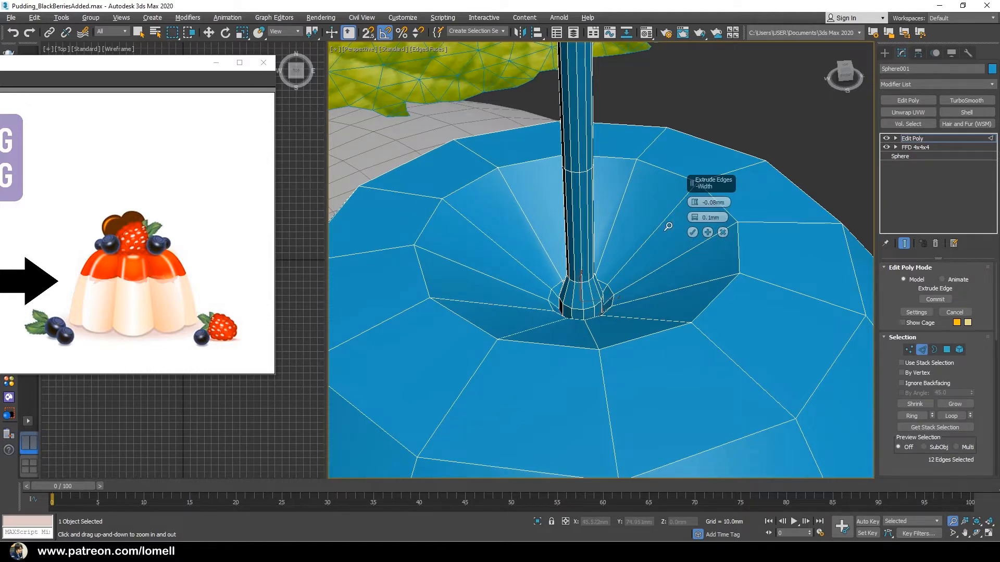
{"action": "key", "text": "Return"}
Select all of the stem's polygons including its base flare and apply a Bend modifier to them
{"action": "scroll", "coordinate": [615, 286], "scroll_direction": "down", "scroll_amount": 5}
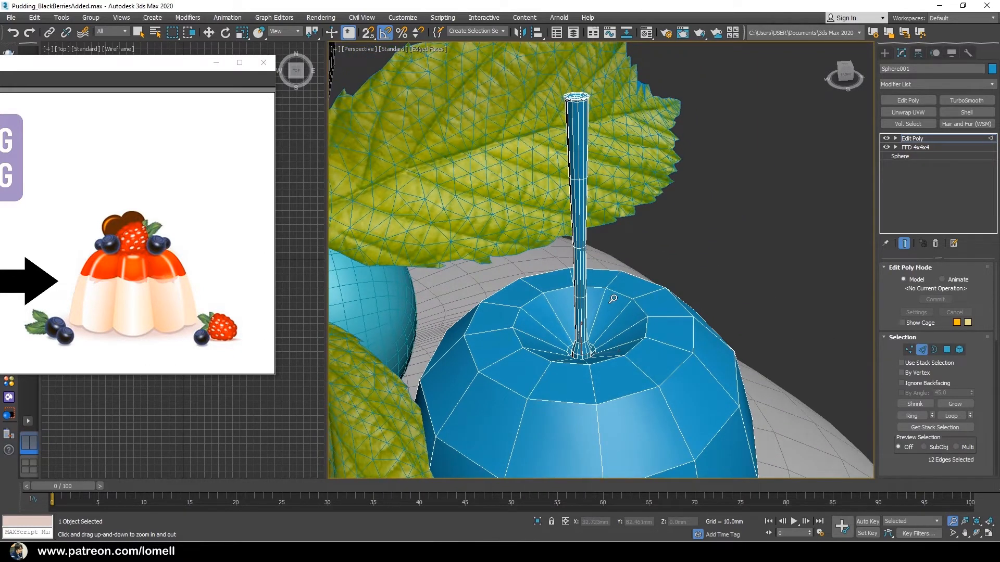
{"action": "key", "text": "4"}
{"action": "middle_click_drag", "start_coordinate": [615, 300], "coordinate": [629, 308], "text": "alt"}
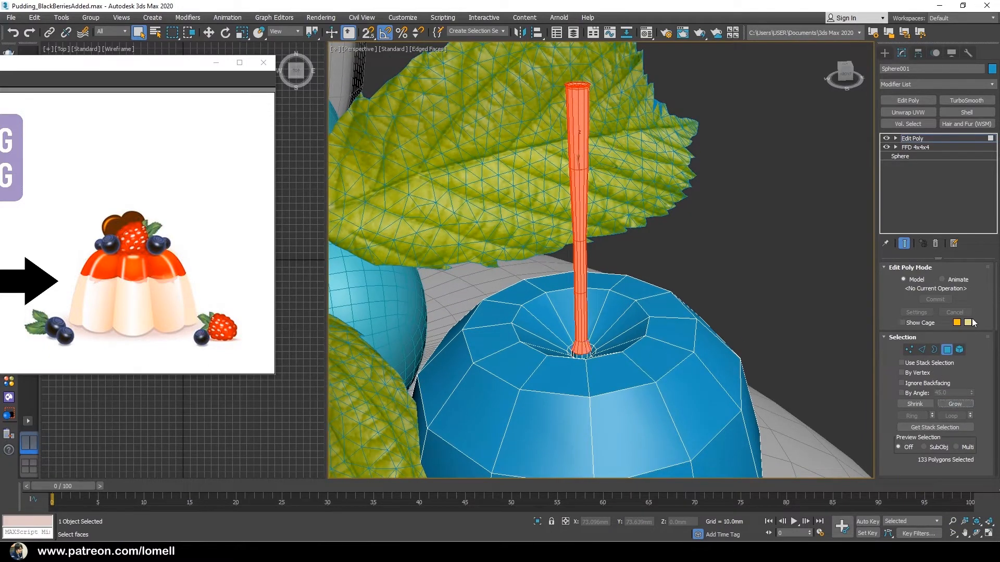
{"action": "left_click", "coordinate": [993, 84]}
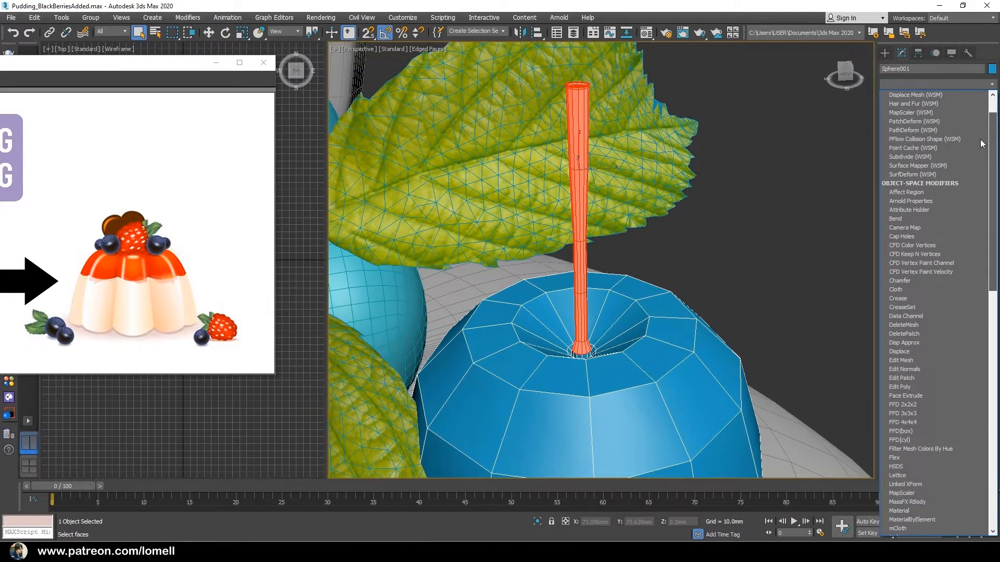
{"action": "left_click", "coordinate": [905, 218]}
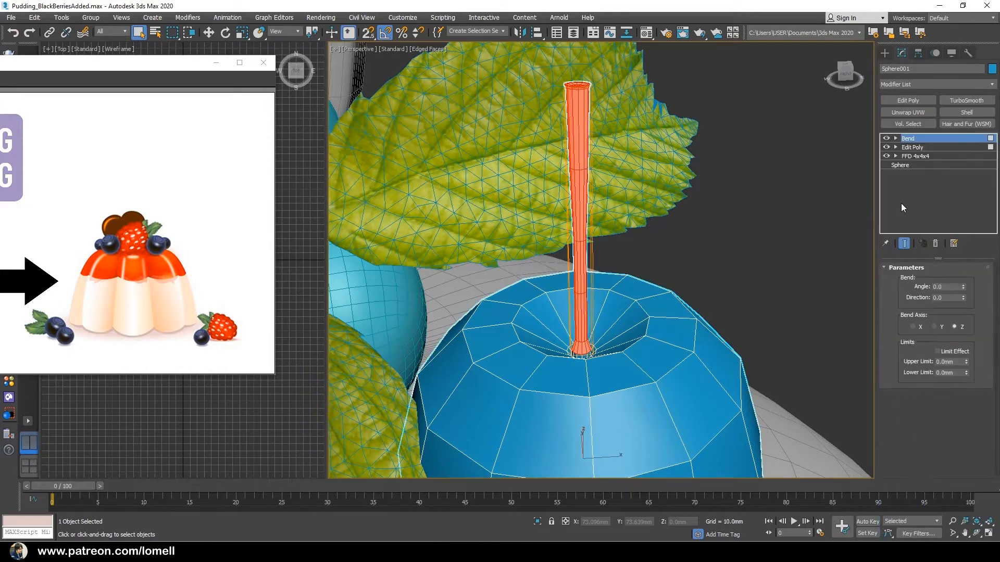
Move the Bend modifier's gizmo down to the base of the stem inside the berry's dimple
{"action": "left_click", "coordinate": [896, 138]}
{"action": "left_click", "coordinate": [914, 148]}
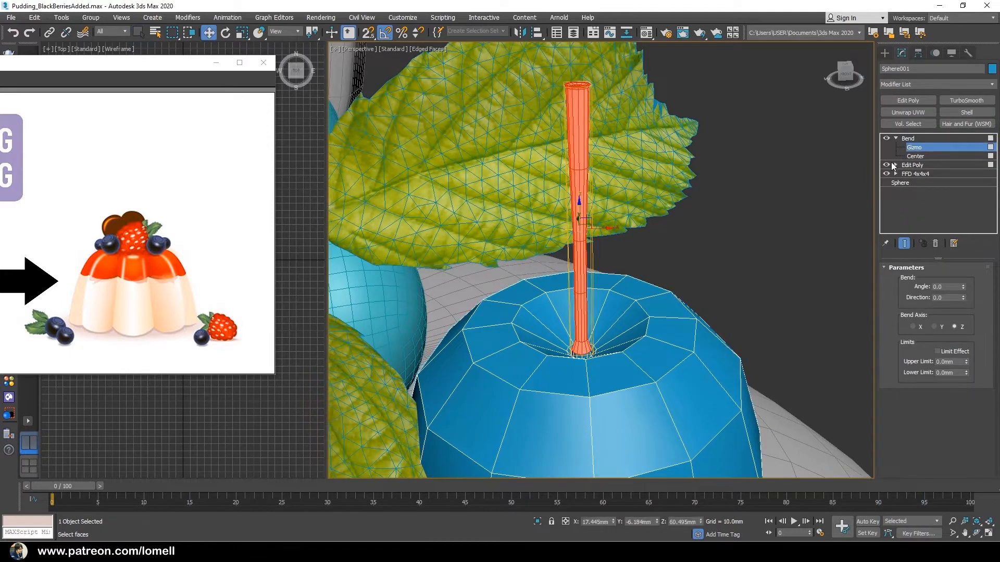
{"action": "middle_click_drag", "start_coordinate": [607, 252], "coordinate": [589, 208], "text": "alt"}
{"action": "left_click_drag", "start_coordinate": [580, 208], "coordinate": [577, 302]}
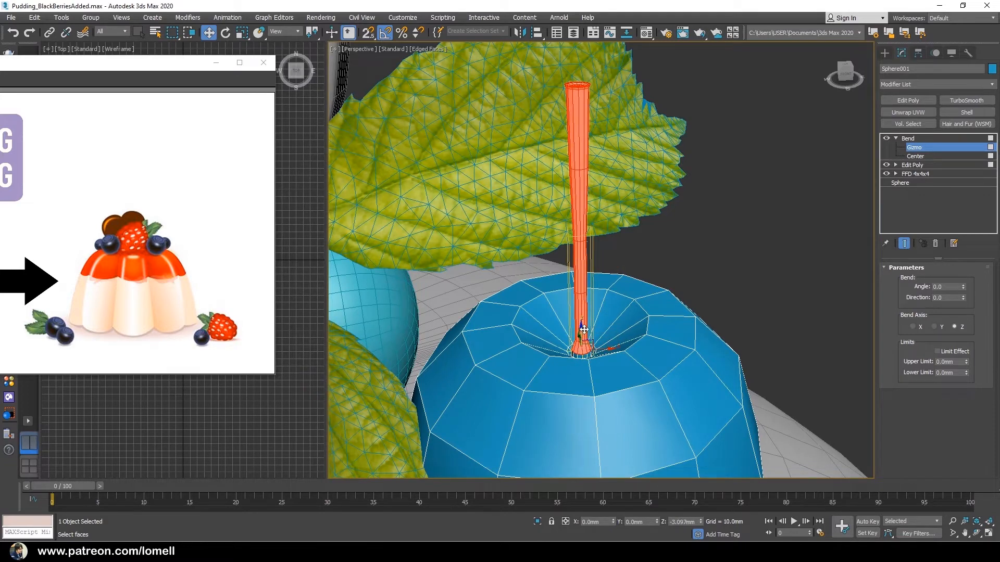
{"action": "left_click", "coordinate": [920, 139]}
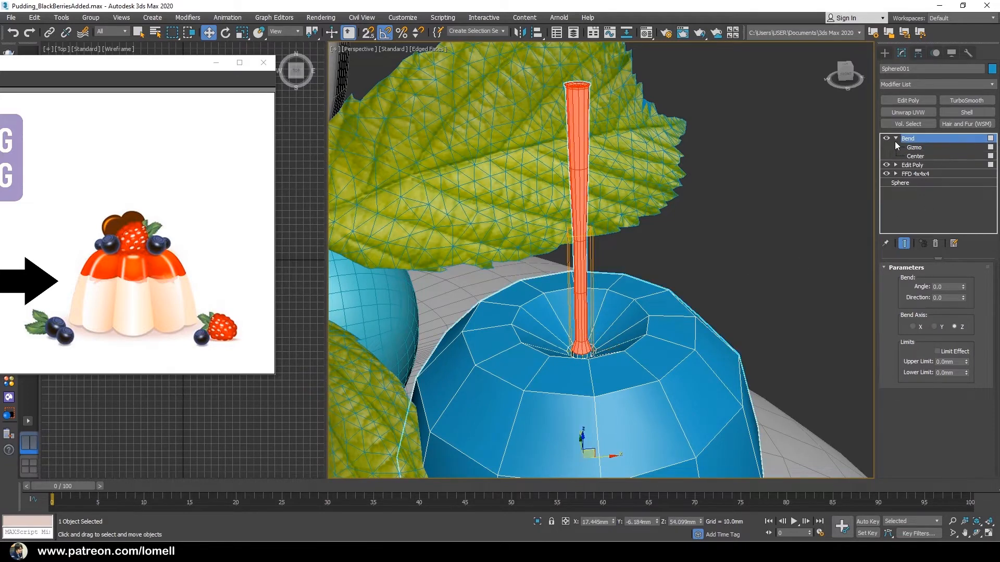
{"action": "left_click", "coordinate": [896, 139]}
Set the stem's Bend angle to 86
{"action": "left_click_drag", "start_coordinate": [963, 286], "coordinate": [954, 195]}
{"action": "scroll", "coordinate": [672, 323], "scroll_direction": "down", "scroll_amount": 3}
{"action": "scroll", "coordinate": [673, 323], "scroll_direction": "down", "scroll_amount": 10}
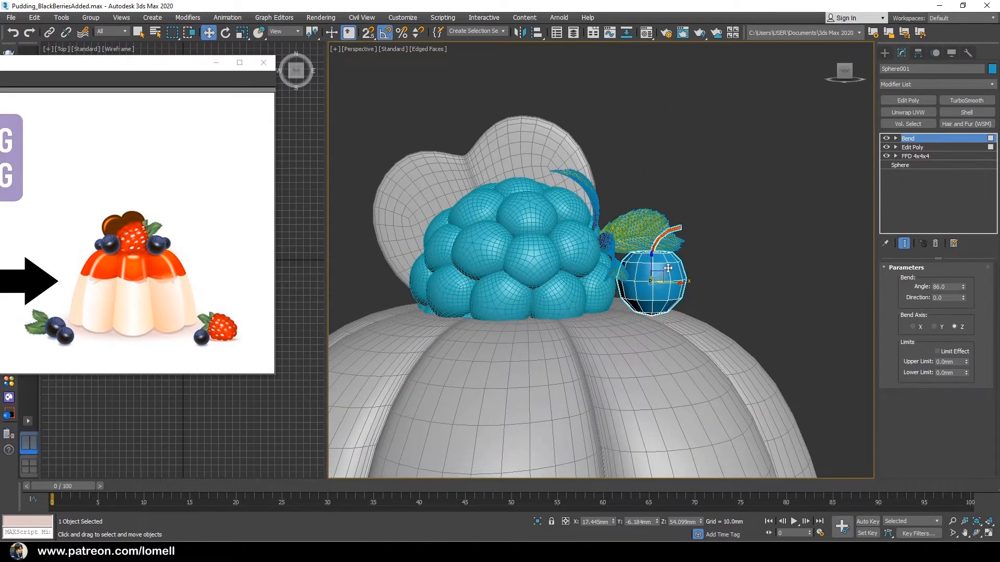
{"action": "scroll", "coordinate": [670, 277], "scroll_direction": "up", "scroll_amount": 4}
{"action": "middle_click_drag", "start_coordinate": [664, 296], "coordinate": [659, 292], "text": "alt"}
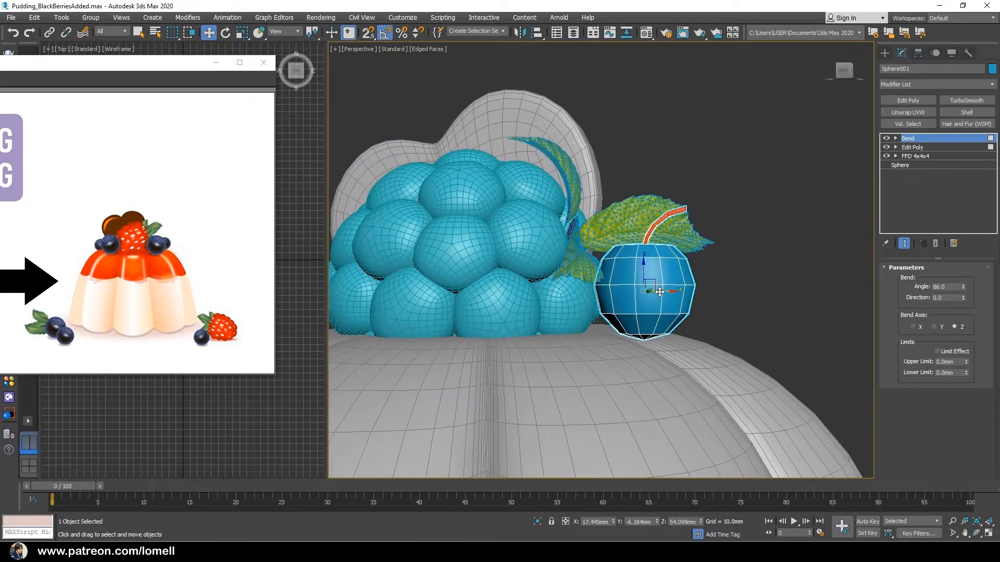
Isolate the berry from the rest of the scene to work on its underside
{"action": "left_click", "coordinate": [931, 155]}
{"action": "left_click", "coordinate": [538, 310]}
{"action": "key", "text": "alt+q"}
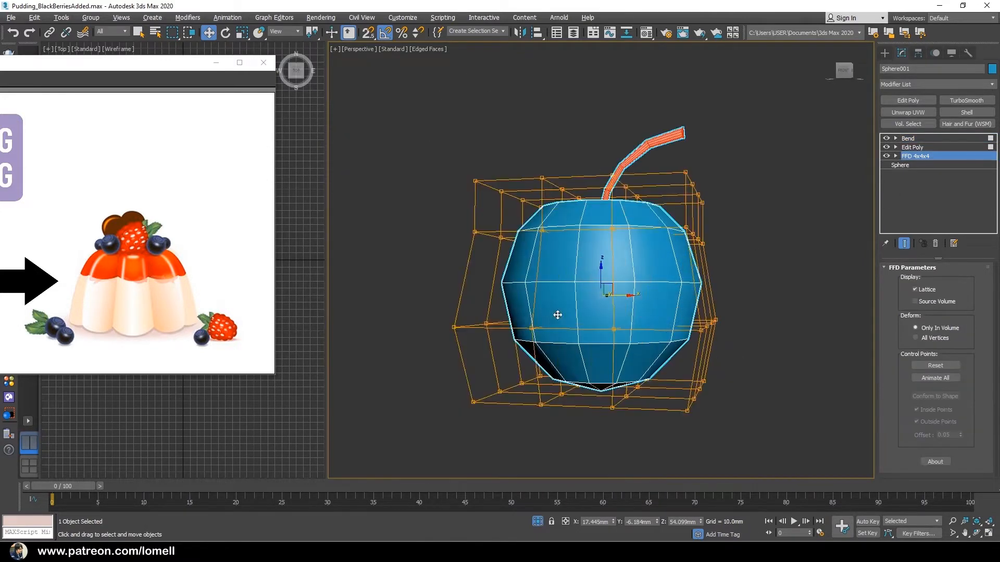
{"action": "middle_click_drag", "start_coordinate": [557, 314], "coordinate": [594, 299], "text": "alt"}
{"action": "middle_click_drag", "start_coordinate": [601, 306], "coordinate": [589, 272]}
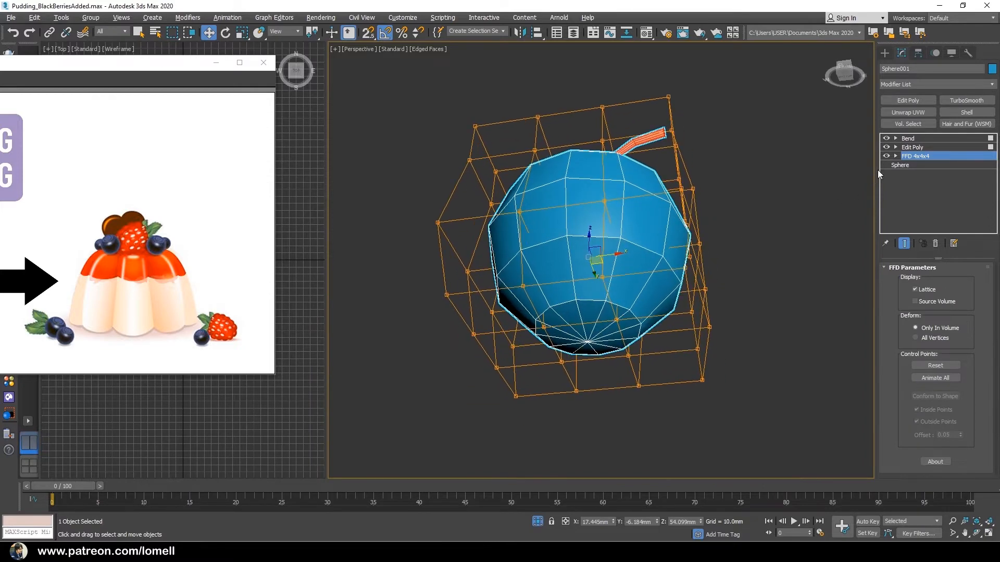
Chamfer the pole vertex at the bottom of the berry by 0.634 mm in its Edit Poly modifier
{"action": "left_click", "coordinate": [907, 148]}
{"action": "key", "text": "1"}
{"action": "left_click", "coordinate": [592, 341]}
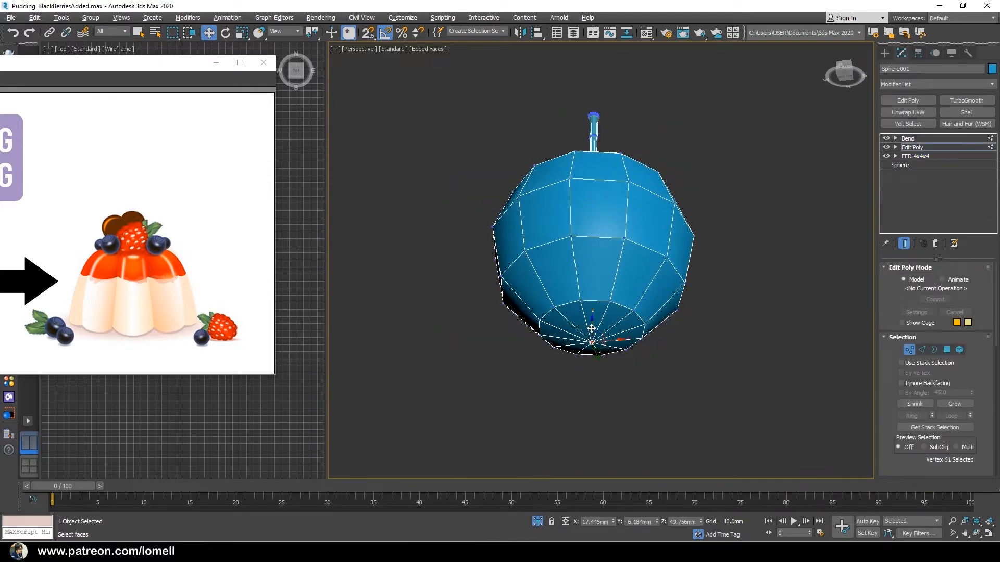
{"action": "middle_click_drag", "start_coordinate": [591, 329], "coordinate": [586, 289], "text": "alt"}
{"action": "right_click", "coordinate": [756, 278]}
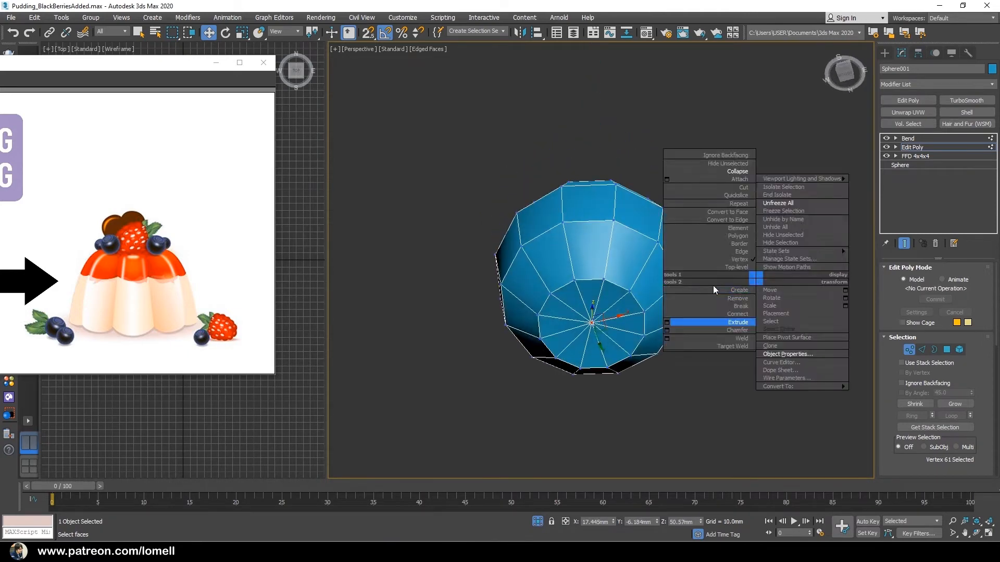
{"action": "left_click", "coordinate": [667, 331]}
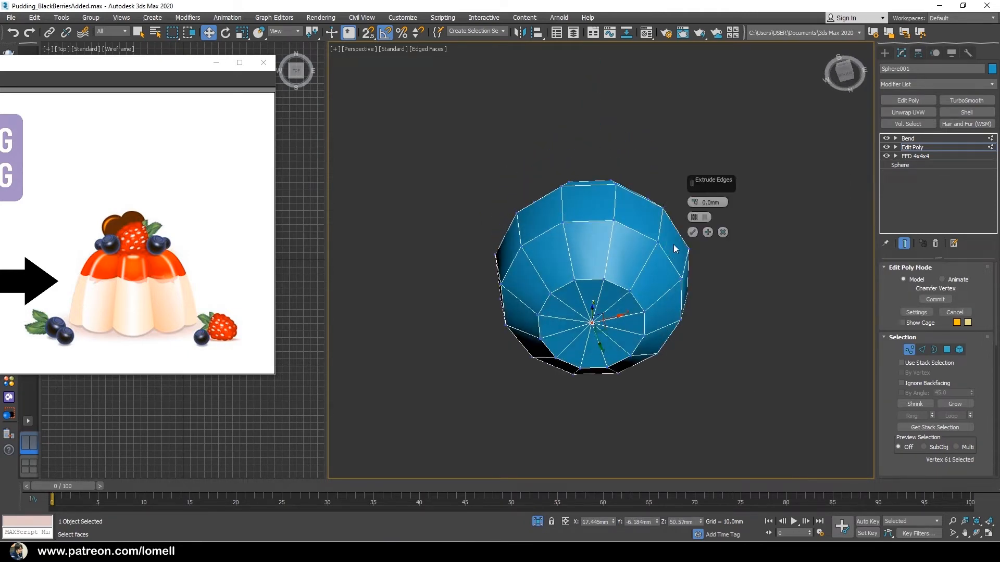
{"action": "mouse_move", "coordinate": [695, 203]}
{"action": "left_mouse_down"}
{"action": "mouse_move", "coordinate": [694, 186]}
{"action": "mouse_move", "coordinate": [694, 200]}
{"action": "left_mouse_up"}
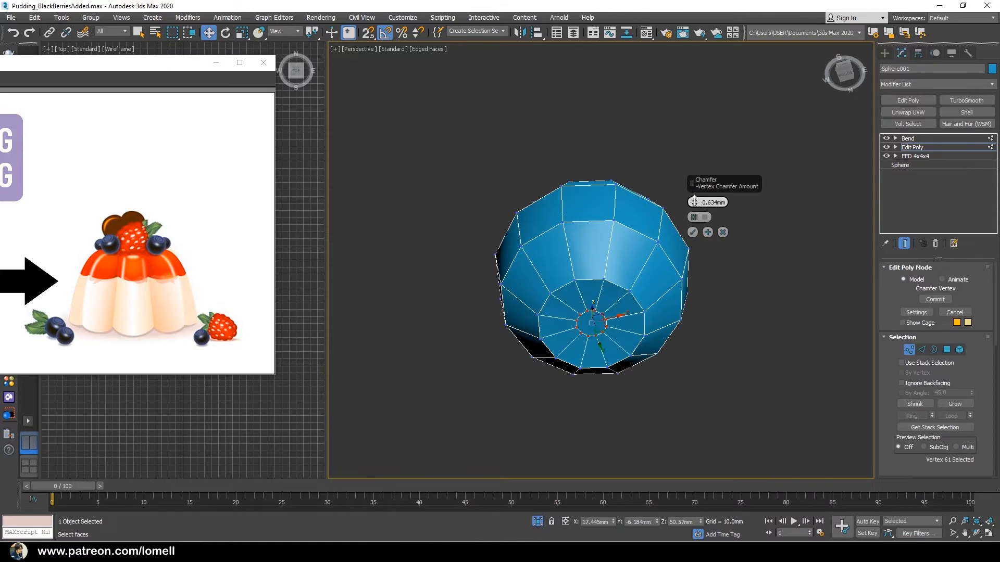
{"action": "left_click", "coordinate": [693, 232]}
Select the cap polygon inside the chamfered ring on the berry's underside and tessellate it
{"action": "scroll", "coordinate": [582, 326], "scroll_direction": "up", "scroll_amount": 3}
{"action": "key", "text": "q"}
{"action": "key", "text": "4"}
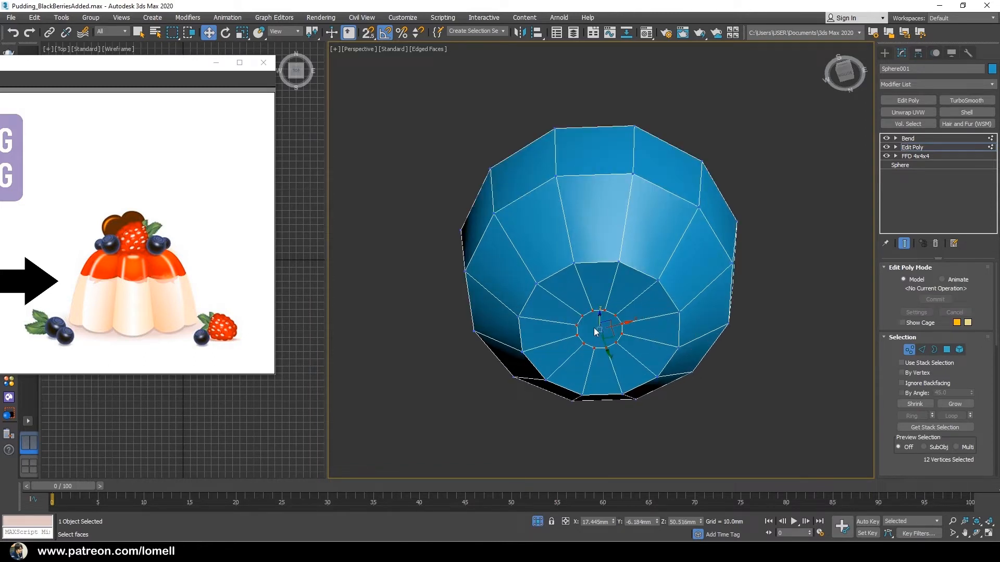
{"action": "left_click", "coordinate": [601, 325]}
{"action": "scroll", "coordinate": [964, 364], "scroll_direction": "down", "scroll_amount": 5}
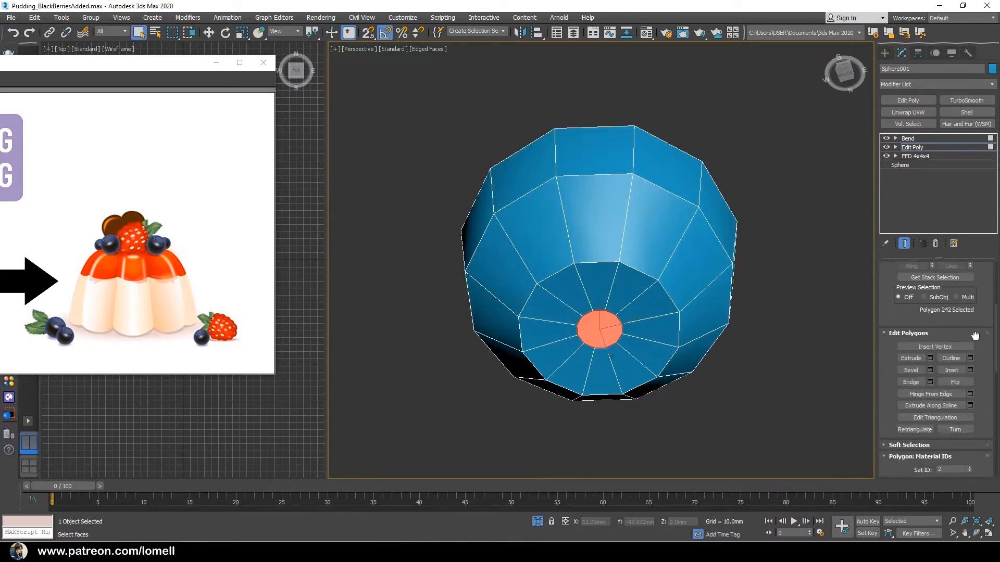
{"action": "left_click_drag", "start_coordinate": [987, 386], "coordinate": [981, 352]}
{"action": "scroll", "coordinate": [982, 349], "scroll_direction": "down", "scroll_amount": 4}
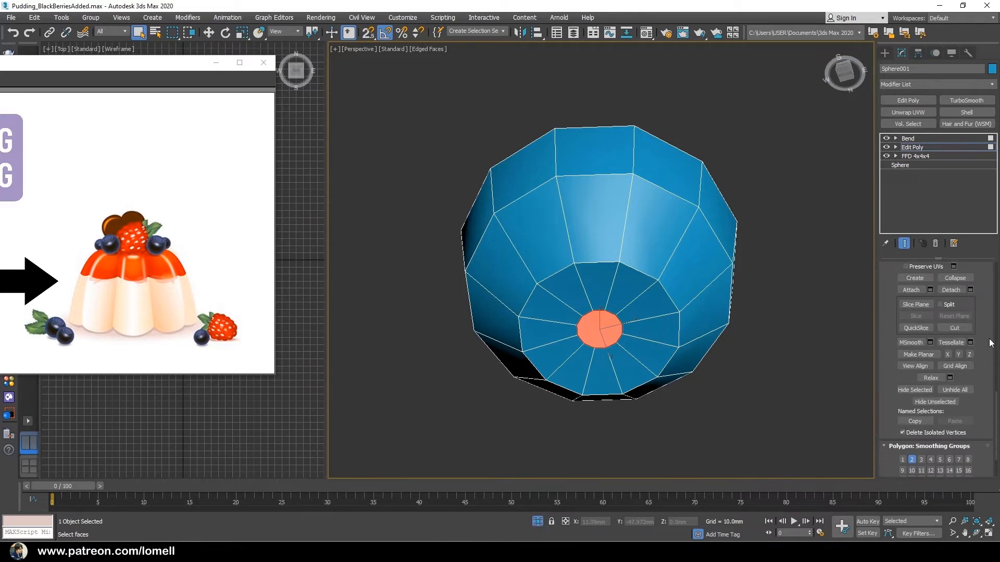
{"action": "left_click", "coordinate": [970, 342]}
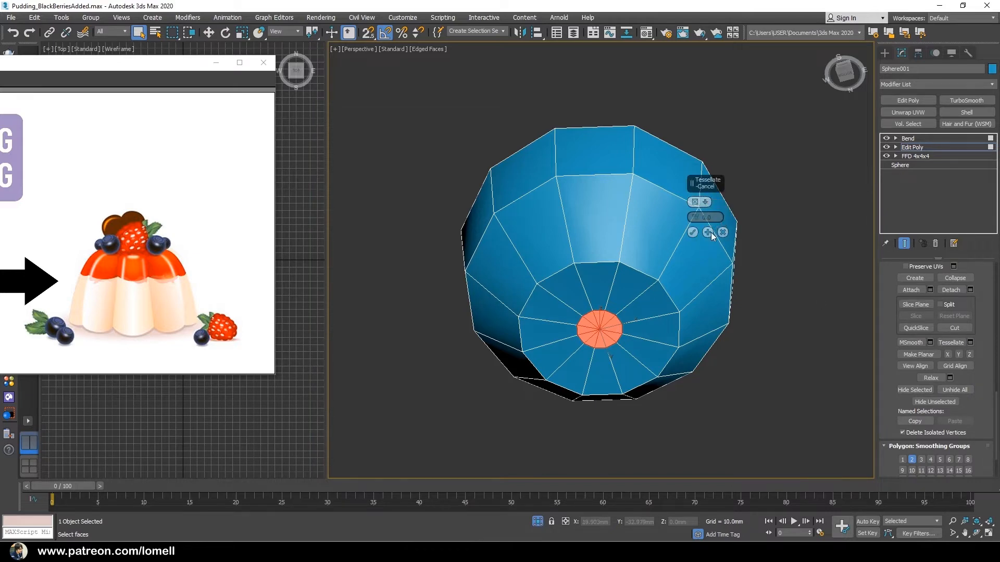
{"action": "left_click", "coordinate": [695, 233]}
{"action": "middle_click_drag", "start_coordinate": [652, 235], "coordinate": [648, 286], "text": "alt"}
Select the stem's polygons in Edit Poly, growing the selection to its base, so the Bend modifier acts only on the stem
{"action": "left_click", "coordinate": [916, 138]}
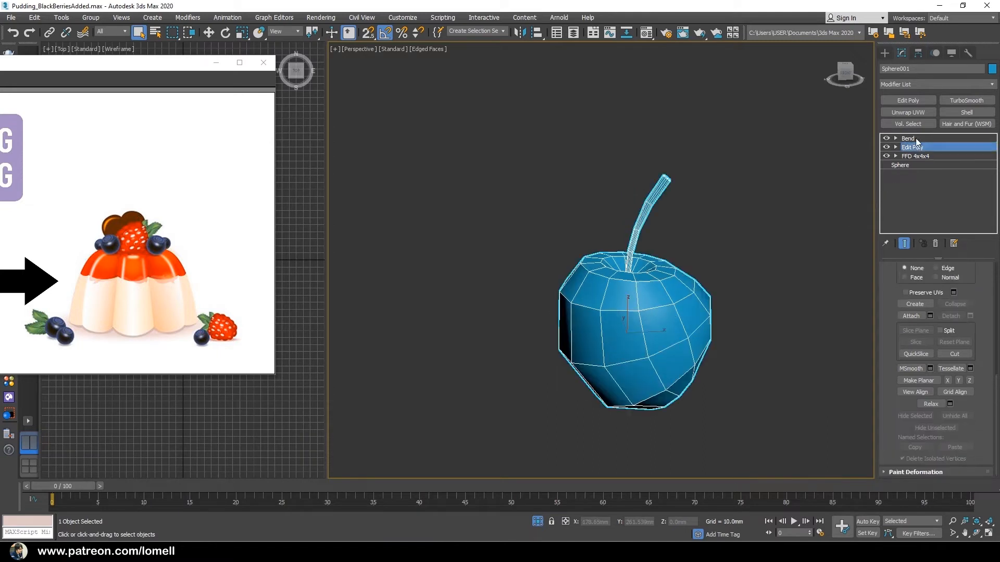
{"action": "left_click", "coordinate": [914, 147]}
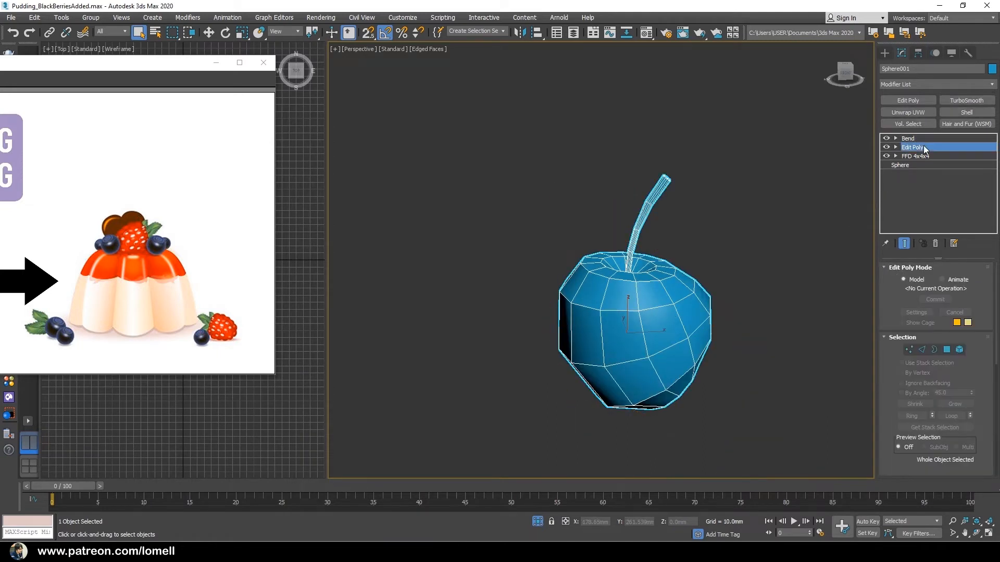
{"action": "left_click", "coordinate": [946, 351]}
{"action": "left_click", "coordinate": [947, 352]}
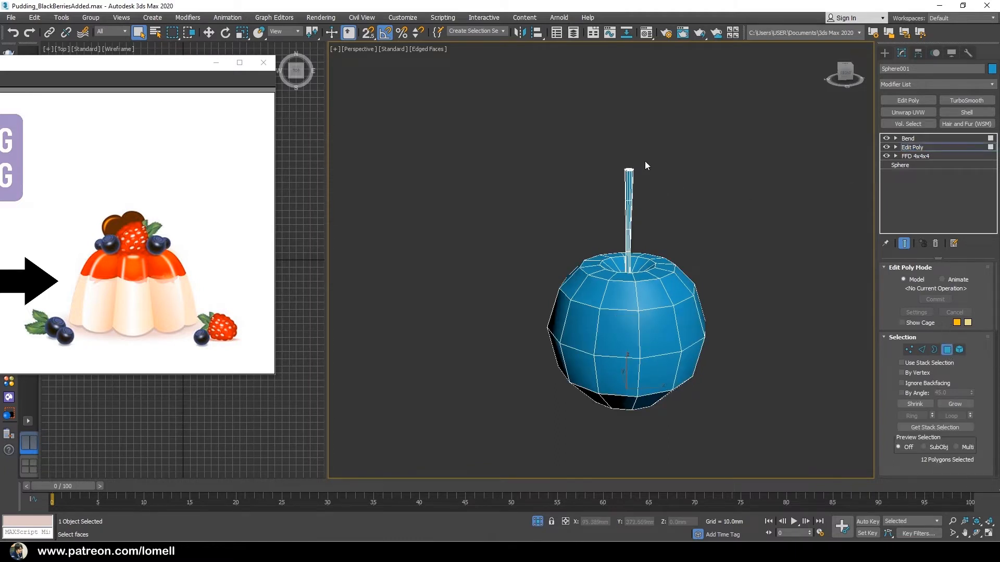
{"action": "left_click_drag", "start_coordinate": [656, 243], "coordinate": [663, 242]}
{"action": "middle_click_drag", "start_coordinate": [627, 282], "coordinate": [677, 313], "text": "alt"}
{"action": "left_click", "coordinate": [955, 404]}
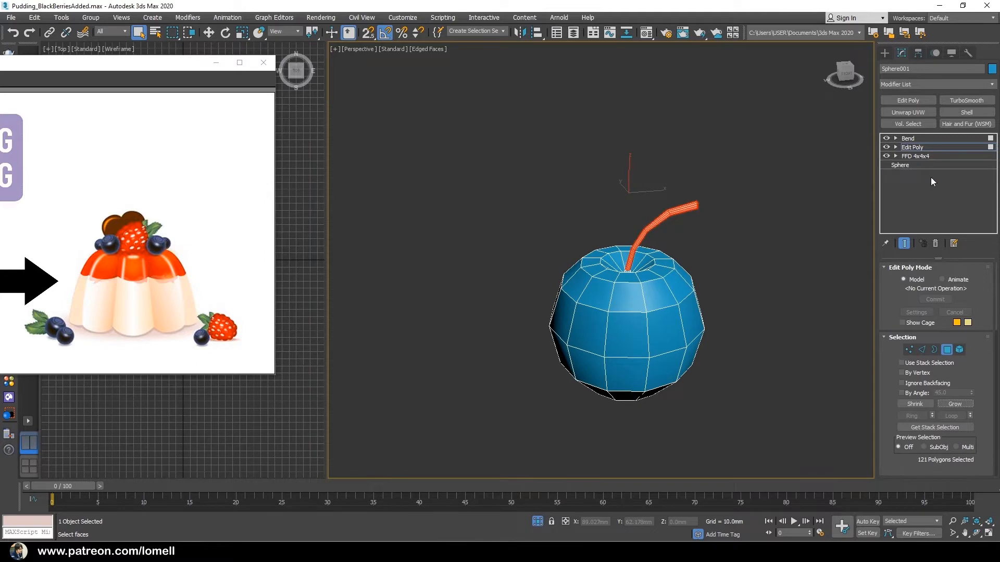
{"action": "left_click", "coordinate": [924, 137]}
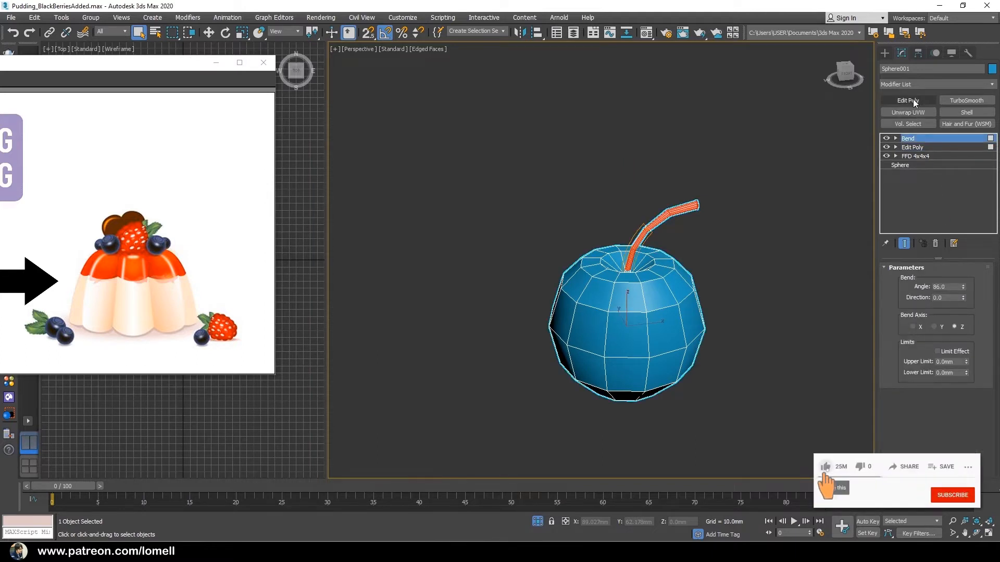
Add a TurboSmooth modifier above the berry's Bend modifier
{"action": "left_click", "coordinate": [958, 100]}
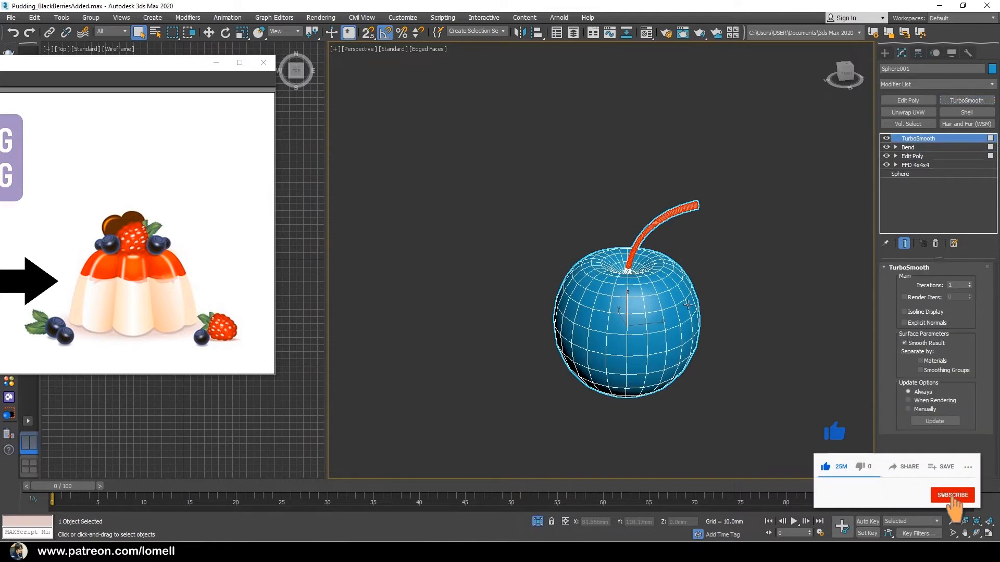
{"action": "left_click", "coordinate": [915, 148]}
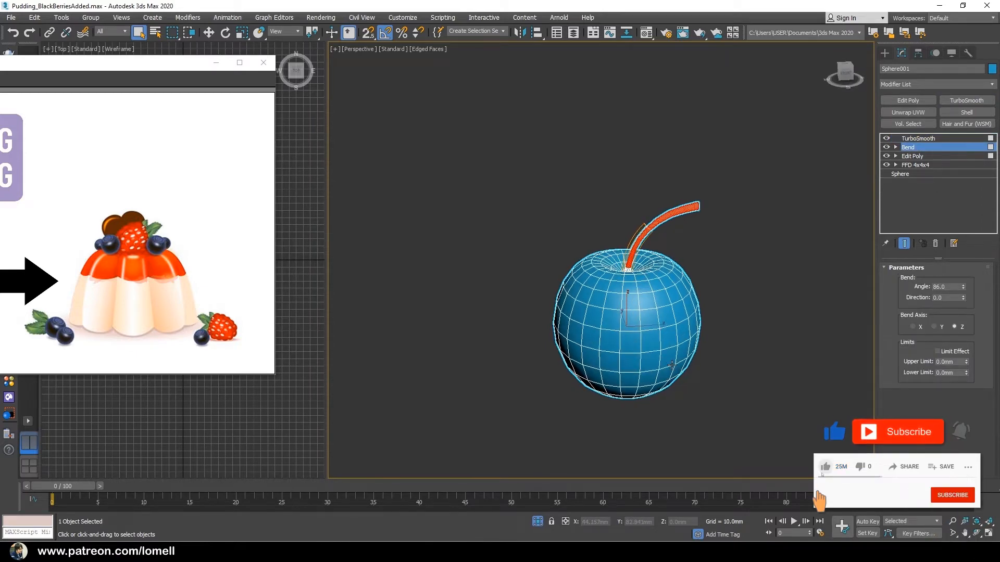
{"action": "mouse_move", "coordinate": [649, 320]}
{"action": "middle_mouse_down", "text": "alt"}
{"action": "mouse_move", "coordinate": [641, 283]}
{"action": "mouse_move", "coordinate": [648, 309]}
{"action": "middle_mouse_up", "text": "alt"}
{"action": "scroll", "coordinate": [636, 298], "scroll_direction": "up", "scroll_amount": 3}
Scale the edge loop around the berry's shoulder outward and select the edge loop just above it
{"action": "left_click", "coordinate": [915, 157]}
{"action": "key", "text": "4"}
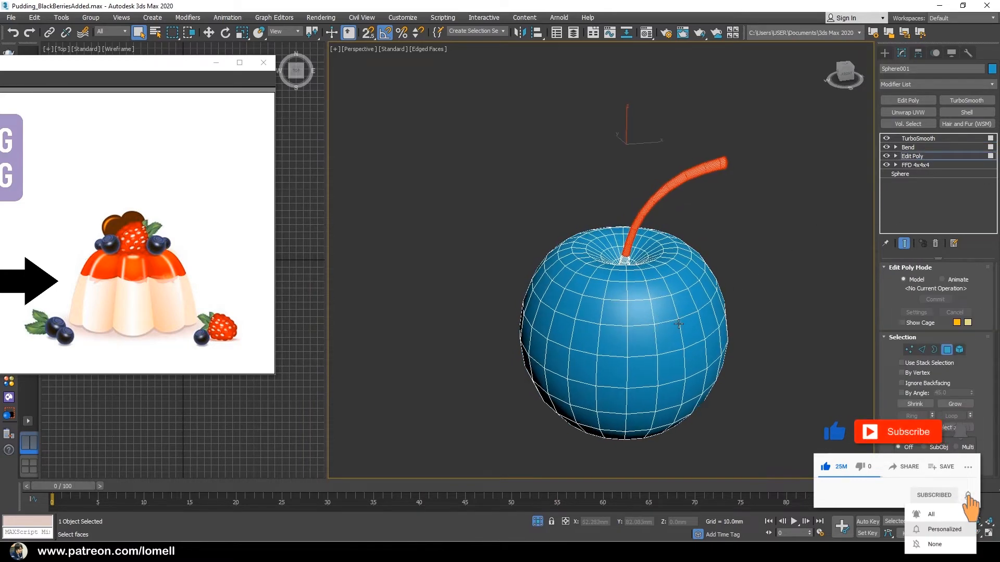
{"action": "middle_click_drag", "start_coordinate": [739, 267], "coordinate": [741, 270]}
{"action": "left_click", "coordinate": [904, 243]}
{"action": "middle_click_drag", "start_coordinate": [682, 310], "coordinate": [684, 325]}
{"action": "key", "text": "2"}
{"action": "double_click", "coordinate": [636, 329]}
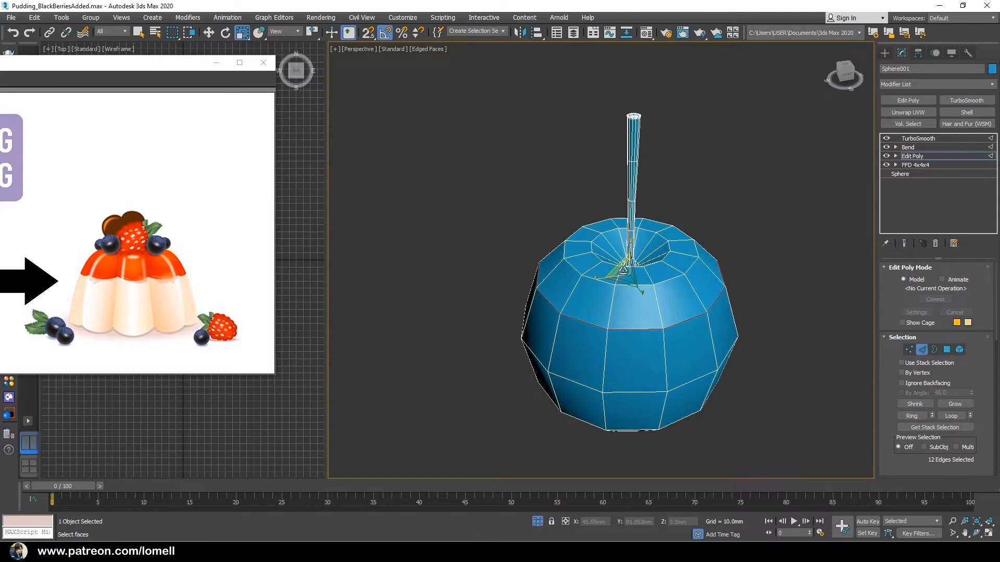
{"action": "left_click_drag", "start_coordinate": [624, 275], "coordinate": [631, 244]}
{"action": "double_click", "coordinate": [633, 276]}
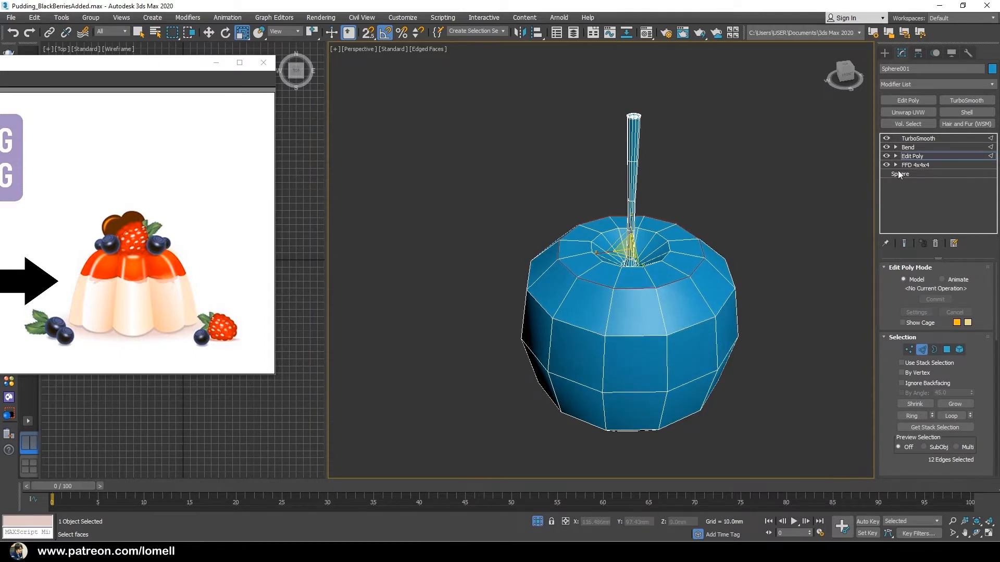
Restore the stem's polygon selection in Edit Poly so only the stem bends, and return to the TurboSmooth level
{"action": "left_click", "coordinate": [918, 147]}
{"action": "left_click", "coordinate": [921, 138]}
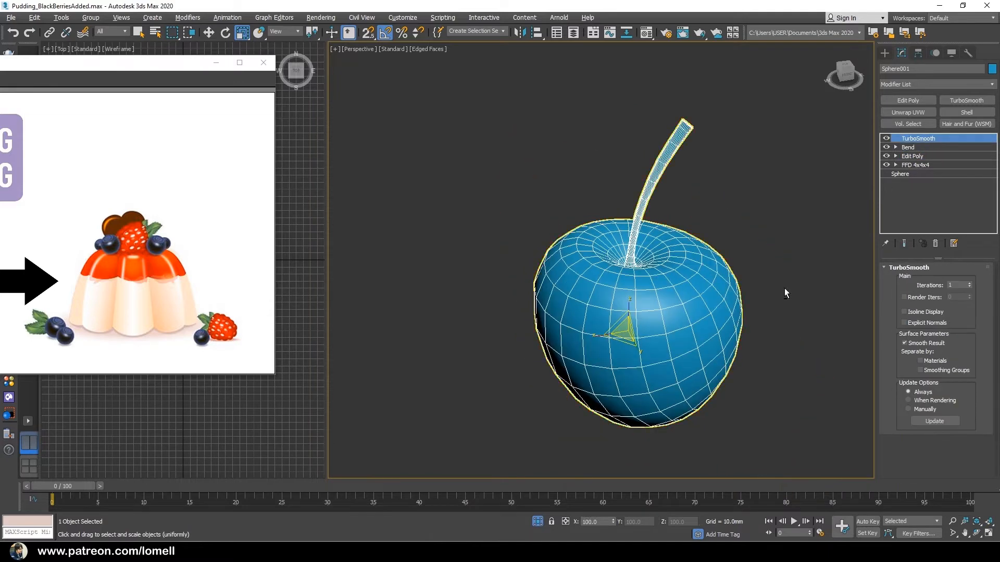
{"action": "left_click", "coordinate": [934, 158]}
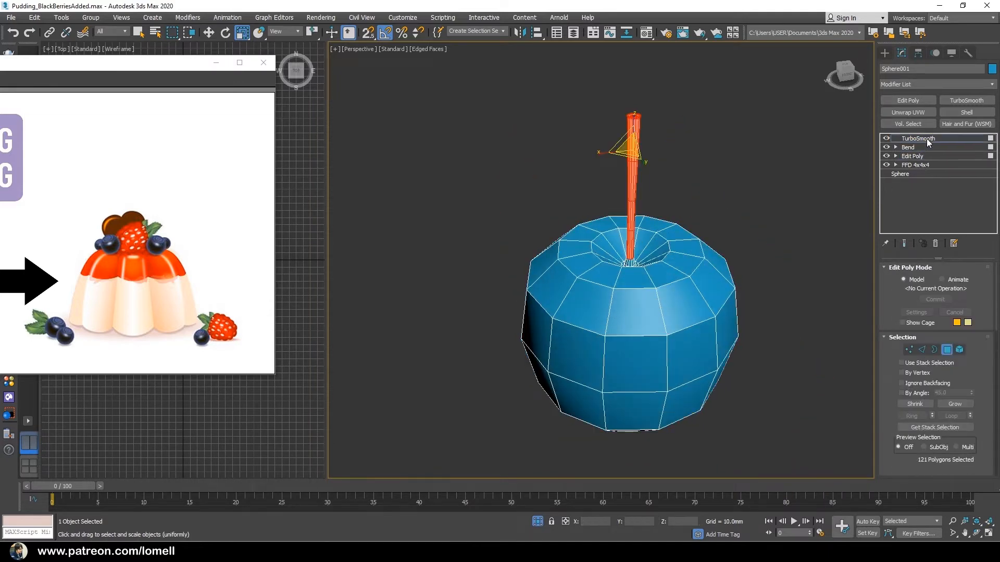
{"action": "left_click", "coordinate": [927, 138]}
{"action": "middle_click_drag", "start_coordinate": [673, 347], "coordinate": [579, 429], "text": "alt"}
End the isolation and move the berry down onto the pudding's surface, slightly closer to the large topping berry
{"action": "left_click", "coordinate": [538, 521]}
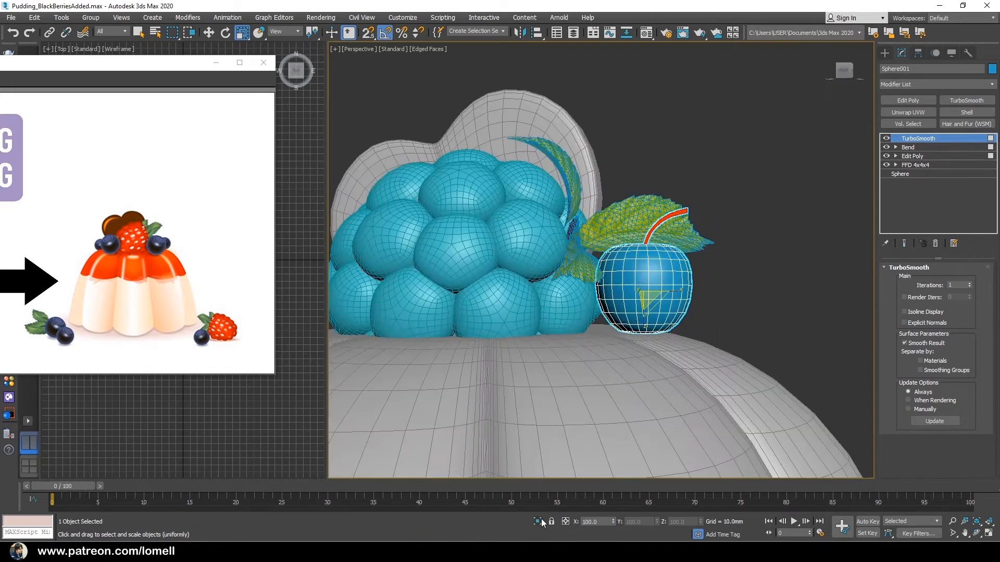
{"action": "key", "text": "w"}
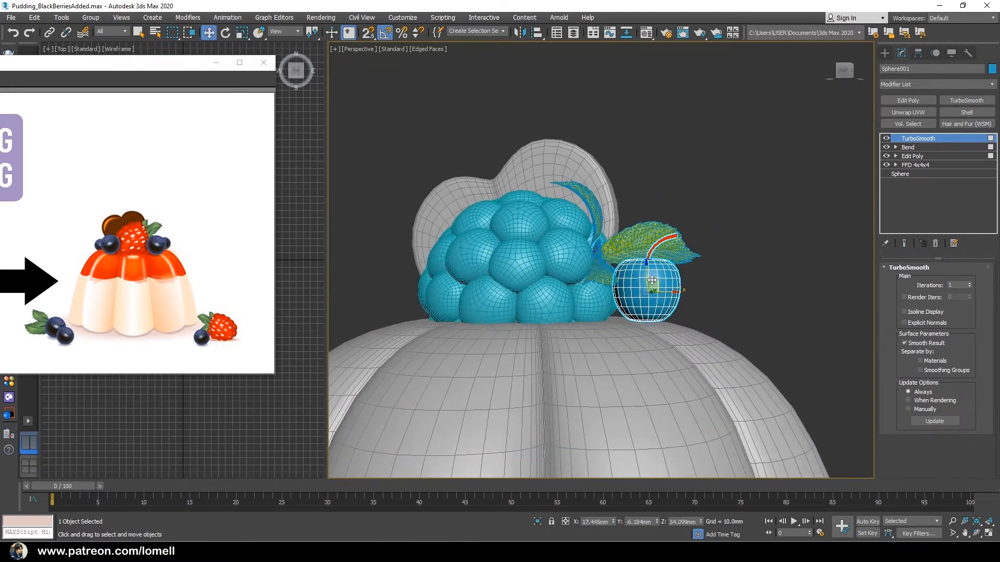
{"action": "left_click_drag", "start_coordinate": [658, 283], "coordinate": [654, 296]}
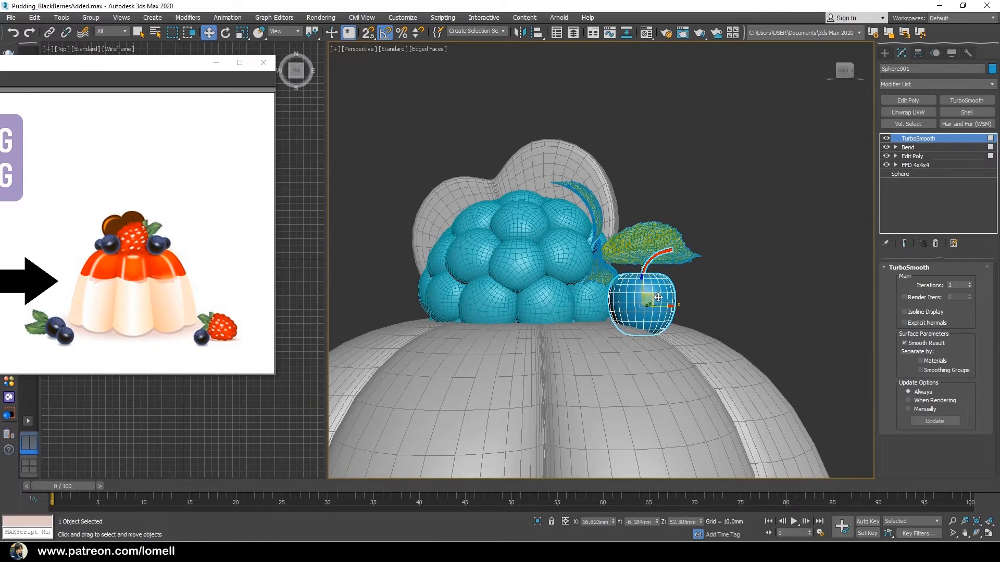
{"action": "middle_click_drag", "start_coordinate": [655, 296], "coordinate": [677, 317], "text": "alt"}
Collapse the berry's modifier stack down from TurboSmooth with Collapse To
{"action": "right_click", "coordinate": [928, 137]}
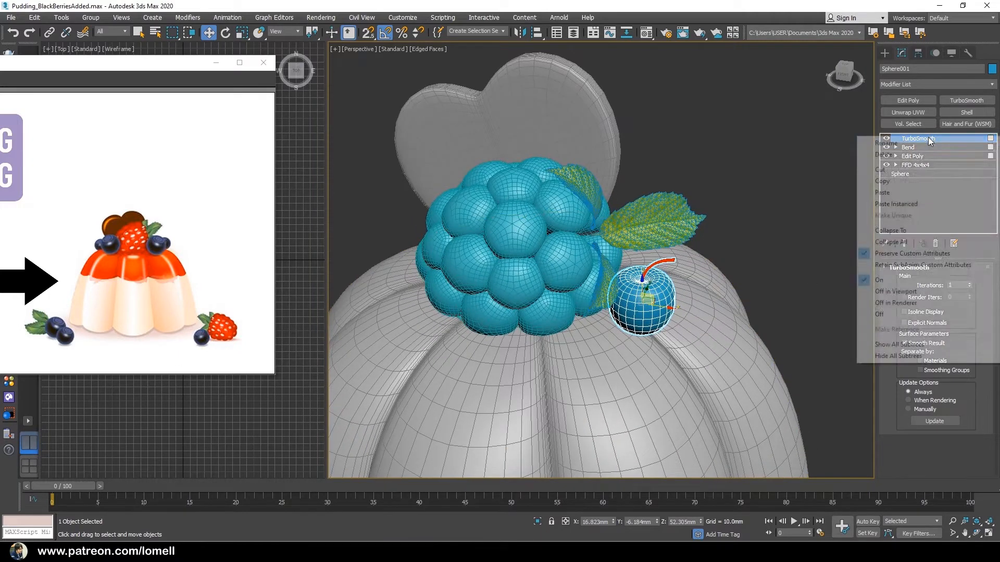
{"action": "left_click", "coordinate": [904, 192]}
{"action": "right_click", "coordinate": [917, 141]}
{"action": "left_click", "coordinate": [895, 231]}
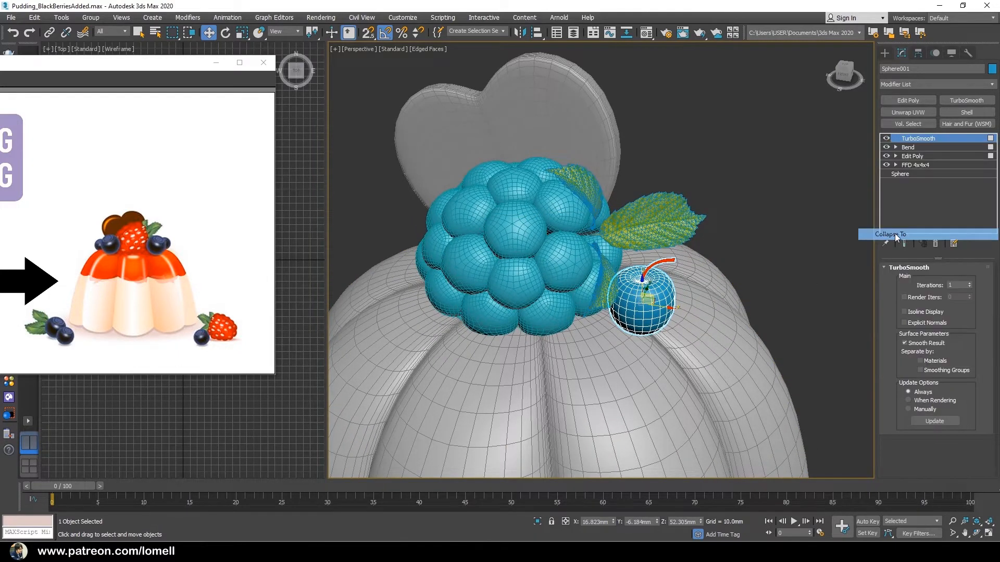
{"action": "left_click", "coordinate": [547, 318]}
Switch to rotation and freeze the berry's transforms, accepting the new controller layer
{"action": "middle_click_drag", "start_coordinate": [651, 312], "coordinate": [668, 249], "text": "alt"}
{"action": "key", "text": "e"}
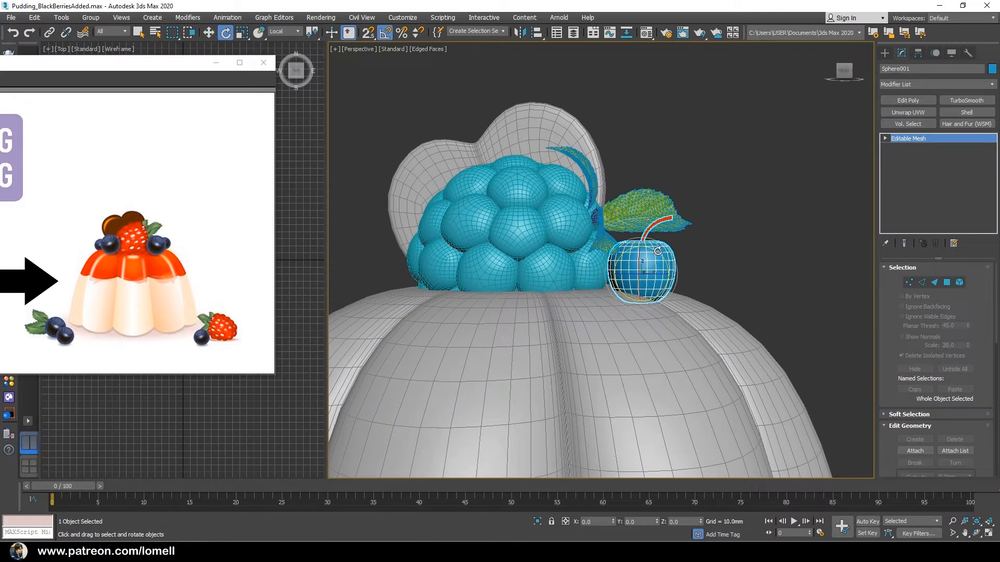
{"action": "right_click", "coordinate": [692, 257], "text": "alt"}
{"action": "left_click", "coordinate": [656, 229]}
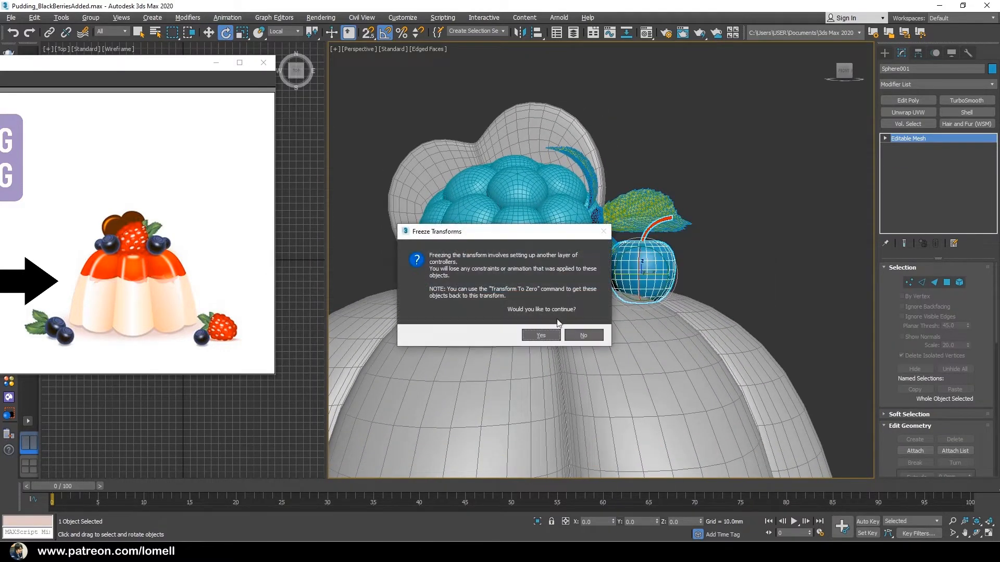
{"action": "left_click", "coordinate": [555, 332]}
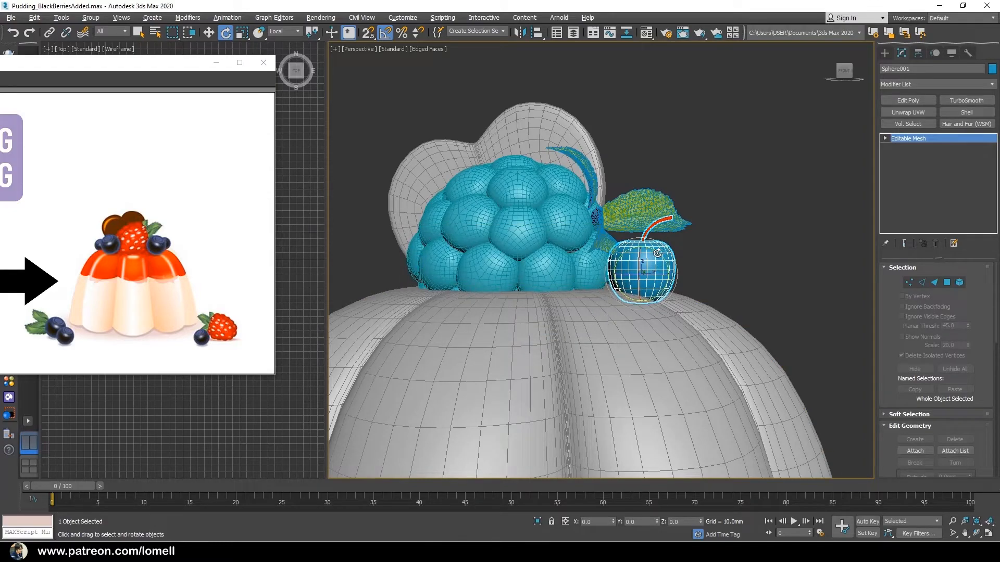
Move the small berry in closer against the large topping berry, beneath the leaves
{"action": "middle_click_drag", "start_coordinate": [657, 254], "coordinate": [649, 333], "text": "alt"}
{"action": "key", "text": "w"}
{"action": "left_click_drag", "start_coordinate": [660, 255], "coordinate": [669, 219]}
{"action": "middle_click_drag", "start_coordinate": [670, 219], "coordinate": [637, 350], "text": "alt"}
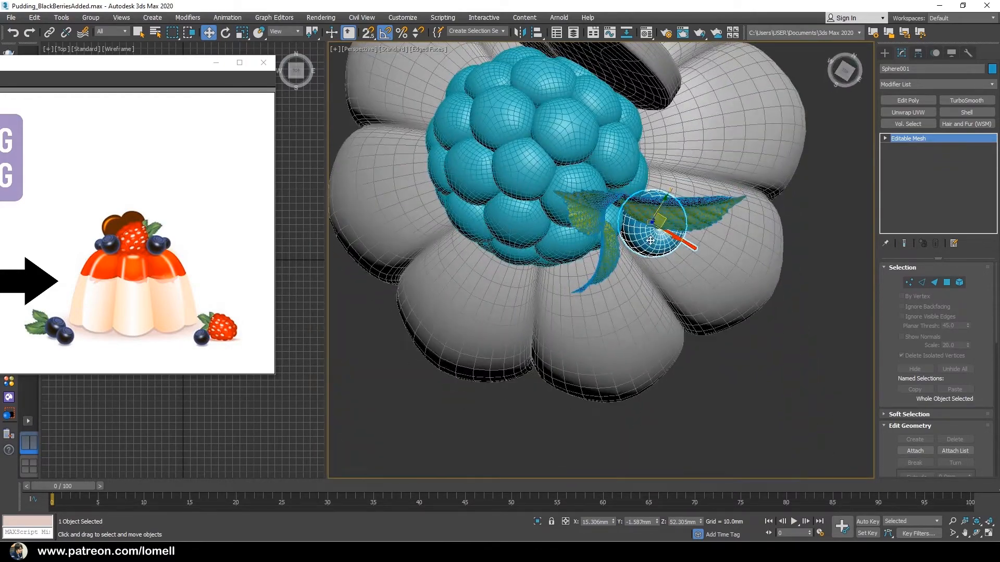
{"action": "middle_click_drag", "start_coordinate": [715, 247], "coordinate": [654, 216], "text": "alt"}
Convert the small berry to Editable Poly and place one independent copy of it on the opposite side of the large topping berry
{"action": "right_click", "coordinate": [693, 201]}
{"action": "mouse_move", "coordinate": [734, 310]}
{"action": "left_click", "coordinate": [825, 319]}
{"action": "mouse_move", "coordinate": [654, 215]}
{"action": "left_mouse_down", "text": "shift"}
{"action": "mouse_move", "coordinate": [451, 172]}
{"action": "mouse_move", "coordinate": [422, 151]}
{"action": "left_mouse_up", "text": "shift"}
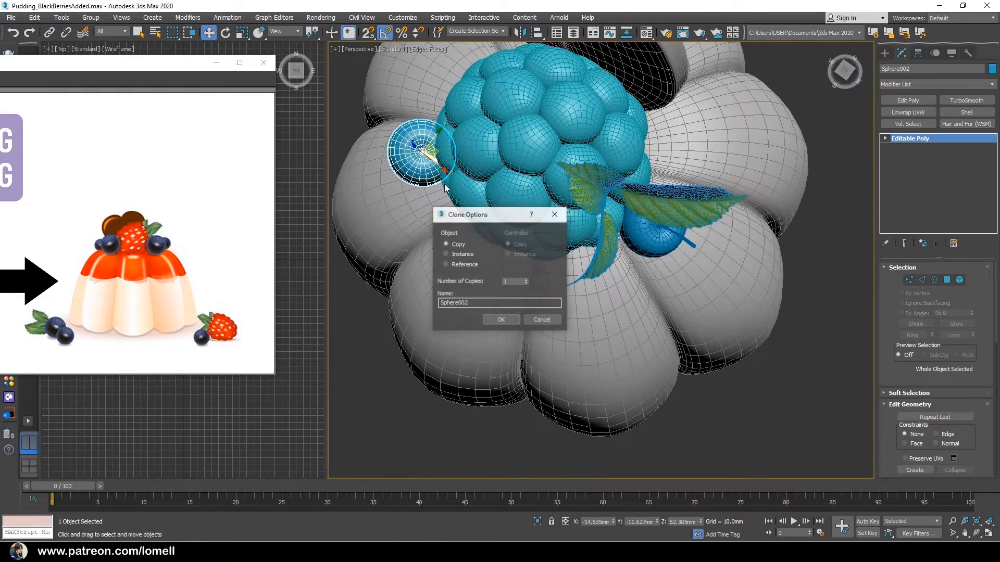
{"action": "left_click", "coordinate": [501, 320]}
Rotate the copied berry so its stem points outward, and move it around toward the front of the large topping berry
{"action": "key", "text": "e"}
{"action": "mouse_move", "coordinate": [592, 285]}
{"action": "middle_mouse_down", "text": "alt"}
{"action": "mouse_move", "coordinate": [603, 227]}
{"action": "mouse_move", "coordinate": [582, 200]}
{"action": "mouse_move", "coordinate": [585, 168]}
{"action": "middle_mouse_up", "text": "alt"}
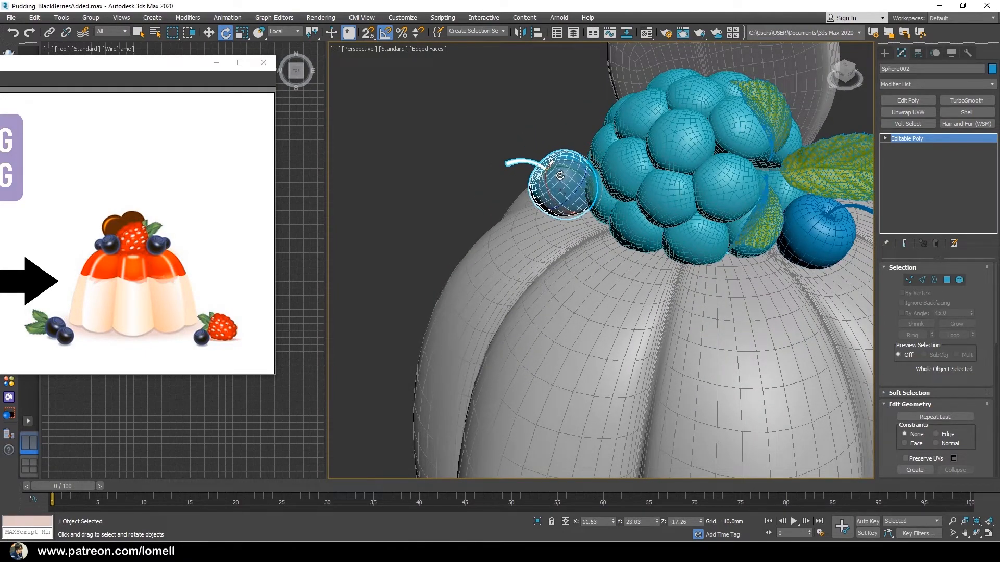
{"action": "middle_click_drag", "start_coordinate": [562, 179], "coordinate": [584, 177], "text": "alt"}
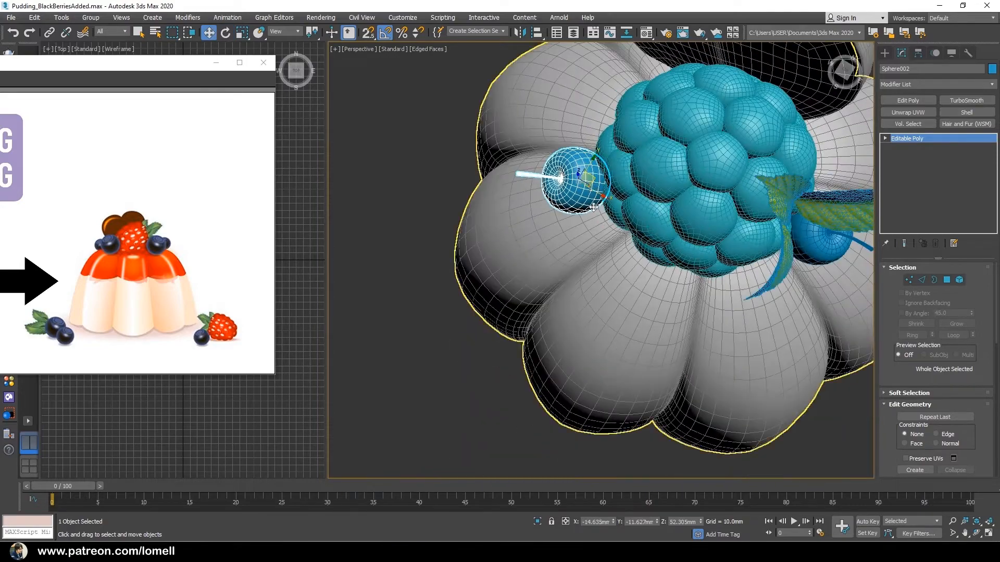
{"action": "key", "text": "w"}
{"action": "left_click_drag", "start_coordinate": [594, 176], "coordinate": [608, 227]}
{"action": "middle_click_drag", "start_coordinate": [624, 231], "coordinate": [597, 176], "text": "alt"}
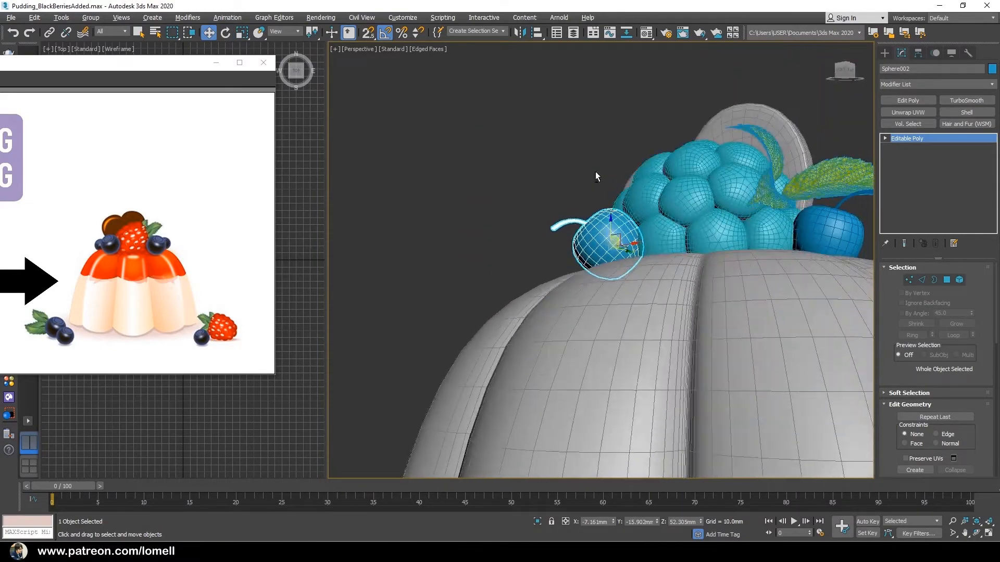
Set the move reference coordinate system to Screen and lower the copied berry onto the pudding's surface
{"action": "left_click", "coordinate": [292, 35]}
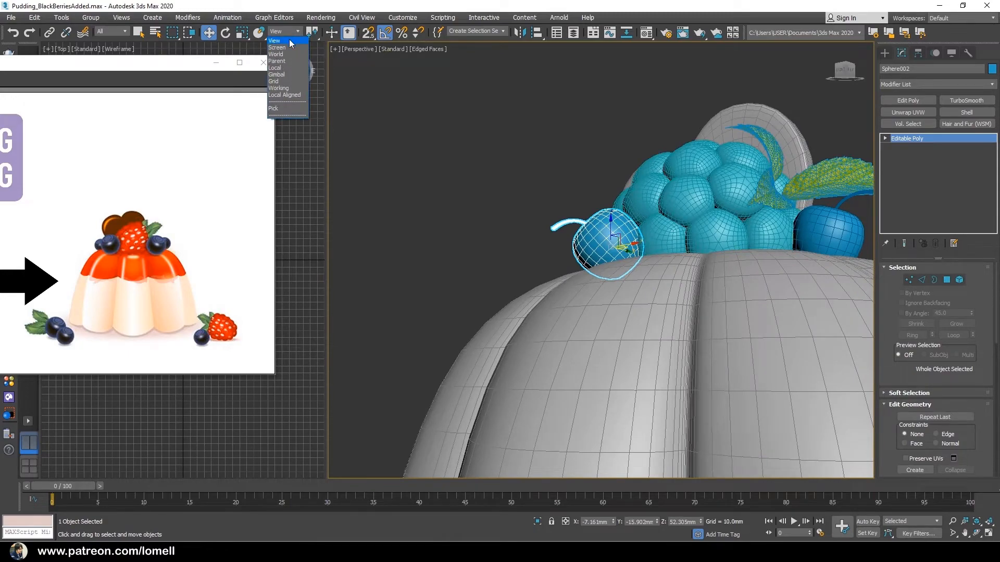
{"action": "left_click", "coordinate": [281, 48]}
{"action": "left_click_drag", "start_coordinate": [625, 239], "coordinate": [618, 248]}
{"action": "middle_click_drag", "start_coordinate": [618, 248], "coordinate": [661, 325], "text": "alt"}
{"action": "scroll", "coordinate": [660, 325], "scroll_direction": "down", "scroll_amount": 5}
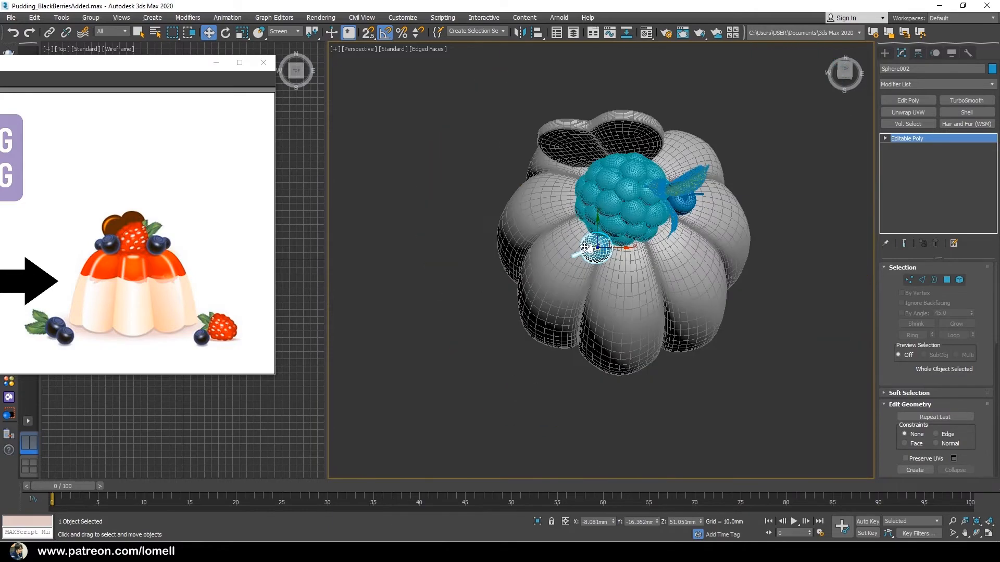
{"action": "middle_click_drag", "start_coordinate": [597, 222], "coordinate": [639, 268], "text": "alt"}
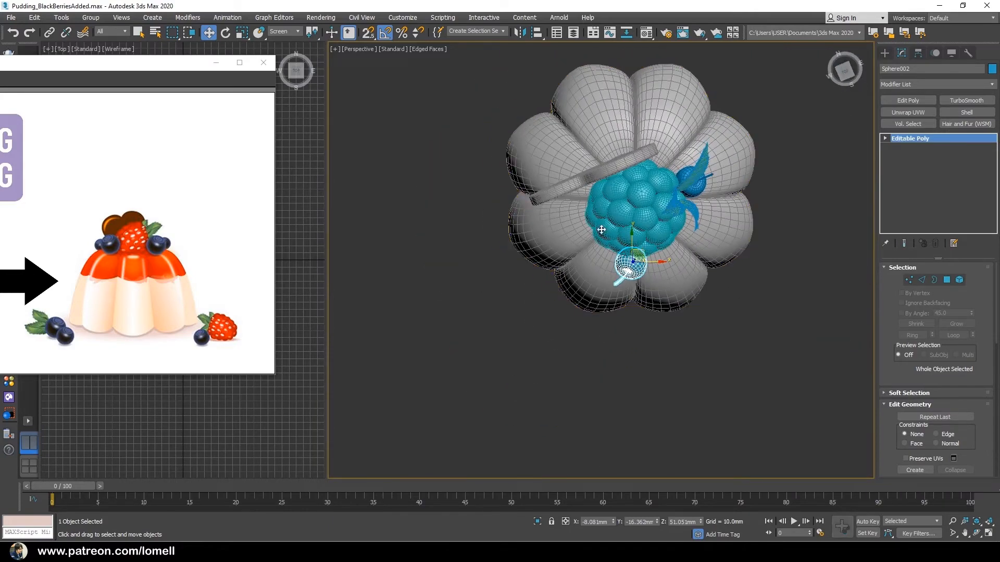
Copy the front berry to a spot near the heart-shaped piece and scale the copy's mesh down at element level
{"action": "left_click_drag", "start_coordinate": [628, 260], "coordinate": [566, 218], "text": "shift"}
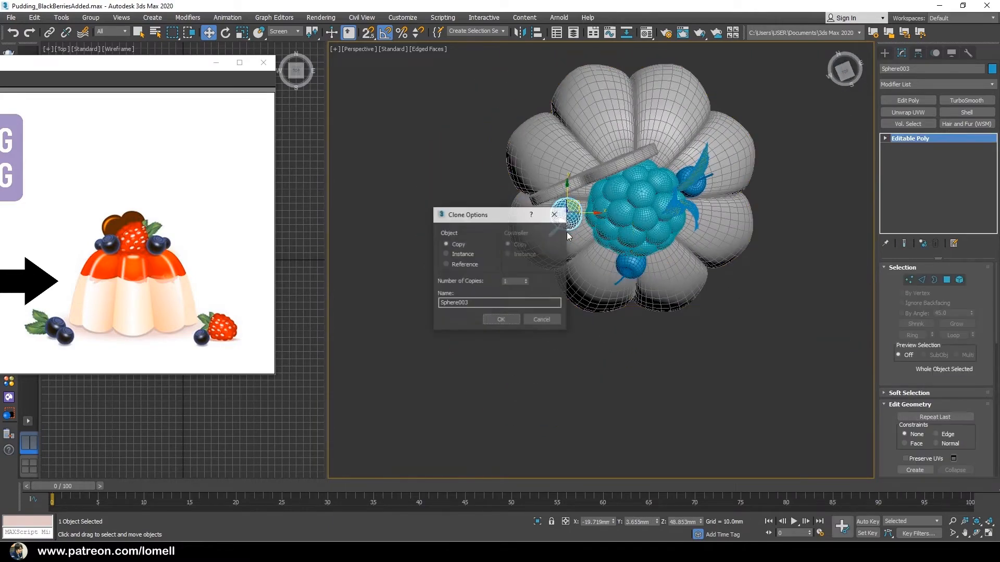
{"action": "left_click", "coordinate": [501, 320]}
{"action": "key", "text": "5"}
{"action": "key", "text": "ctrl+a"}
{"action": "key", "text": "r"}
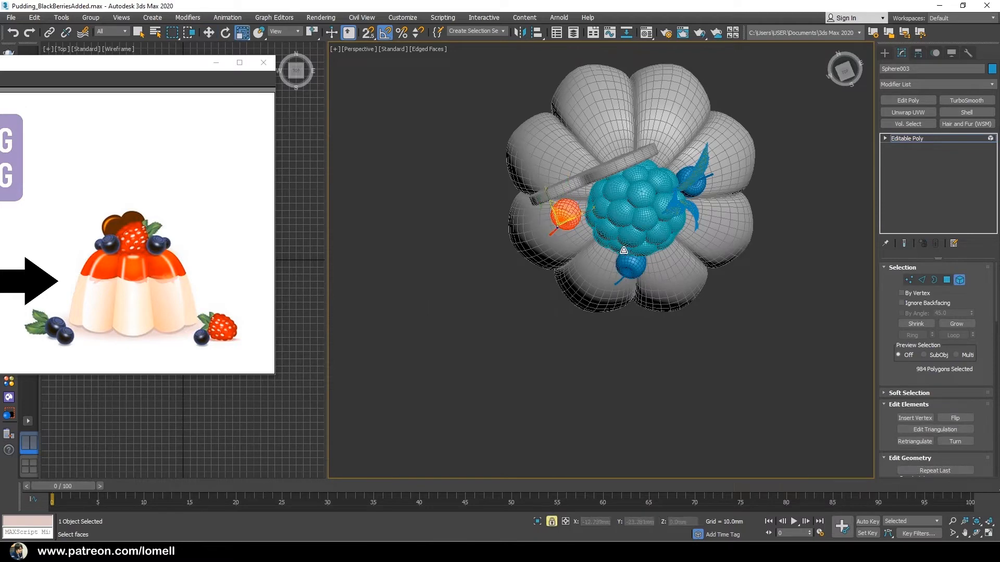
{"action": "left_click", "coordinate": [921, 140]}
Set the rotation coordinate system to View and turn the smaller berry so its stem points outward
{"action": "middle_click_drag", "start_coordinate": [531, 83], "coordinate": [615, 282], "text": "alt"}
{"action": "key", "text": "e"}
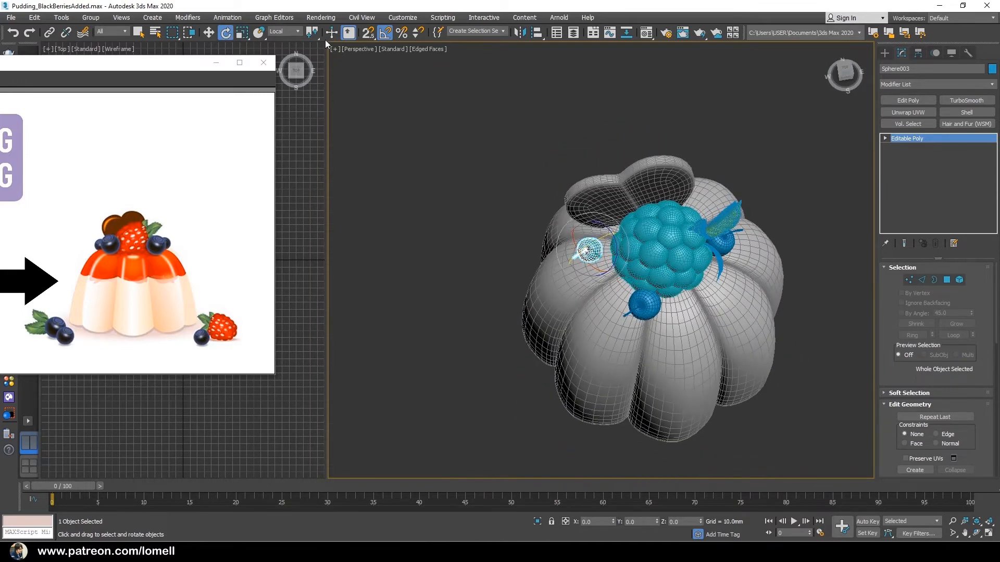
{"action": "left_click", "coordinate": [284, 31]}
{"action": "left_click", "coordinate": [291, 42]}
{"action": "middle_click_drag", "start_coordinate": [604, 245], "coordinate": [556, 178], "text": "alt"}
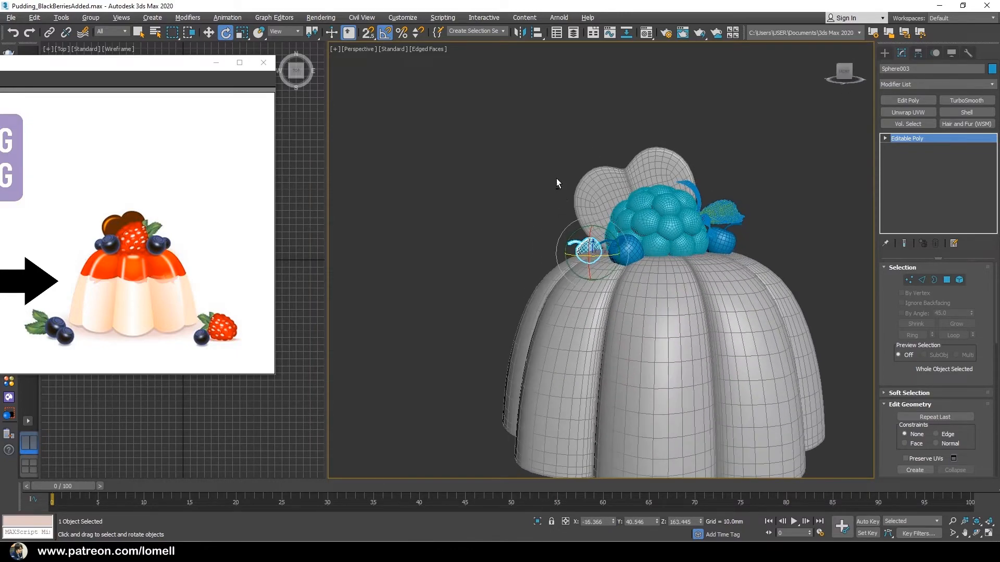
Move the smaller berry into the gap between the heart-shaped piece and the large topping berry
{"action": "scroll", "coordinate": [574, 221], "scroll_direction": "up", "scroll_amount": 4}
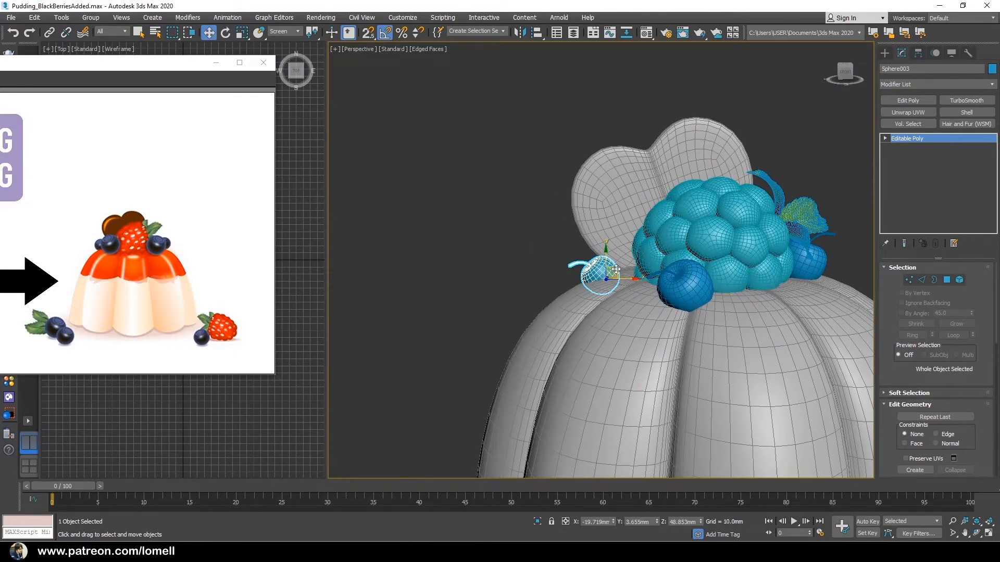
{"action": "left_click_drag", "start_coordinate": [616, 270], "coordinate": [634, 254]}
{"action": "mouse_move", "coordinate": [633, 254]}
{"action": "middle_mouse_down", "text": "alt"}
{"action": "mouse_move", "coordinate": [686, 289]}
{"action": "mouse_move", "coordinate": [698, 354]}
{"action": "mouse_move", "coordinate": [626, 245]}
{"action": "middle_mouse_up", "text": "alt"}
{"action": "left_click_drag", "start_coordinate": [629, 236], "coordinate": [625, 231]}
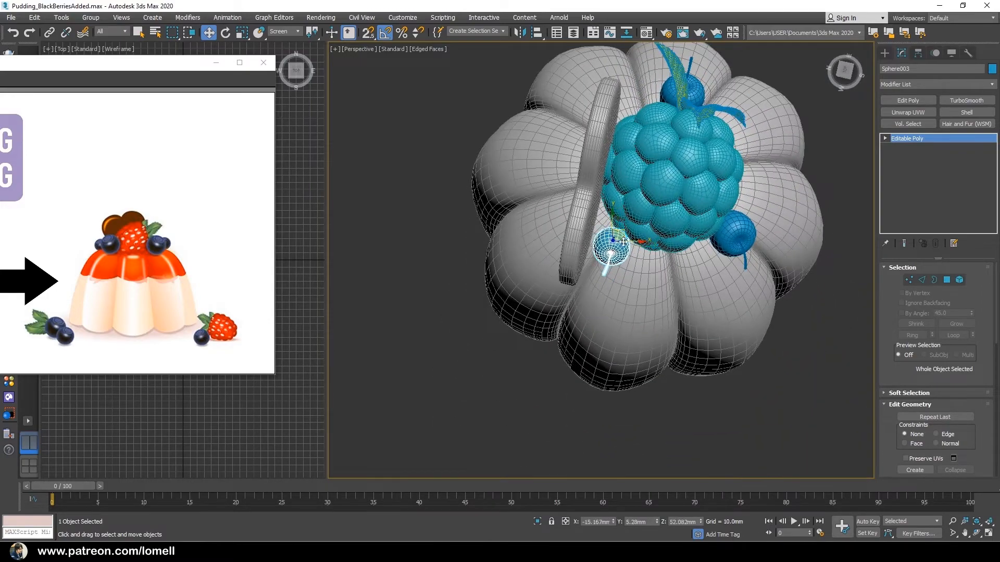
{"action": "middle_click_drag", "start_coordinate": [624, 231], "coordinate": [542, 175], "text": "alt"}
{"action": "scroll", "coordinate": [543, 175], "scroll_direction": "down", "scroll_amount": 2}
{"action": "scroll", "coordinate": [631, 245], "scroll_direction": "down", "scroll_amount": 2}
{"action": "middle_click_drag", "start_coordinate": [650, 281], "coordinate": [625, 307], "text": "alt"}
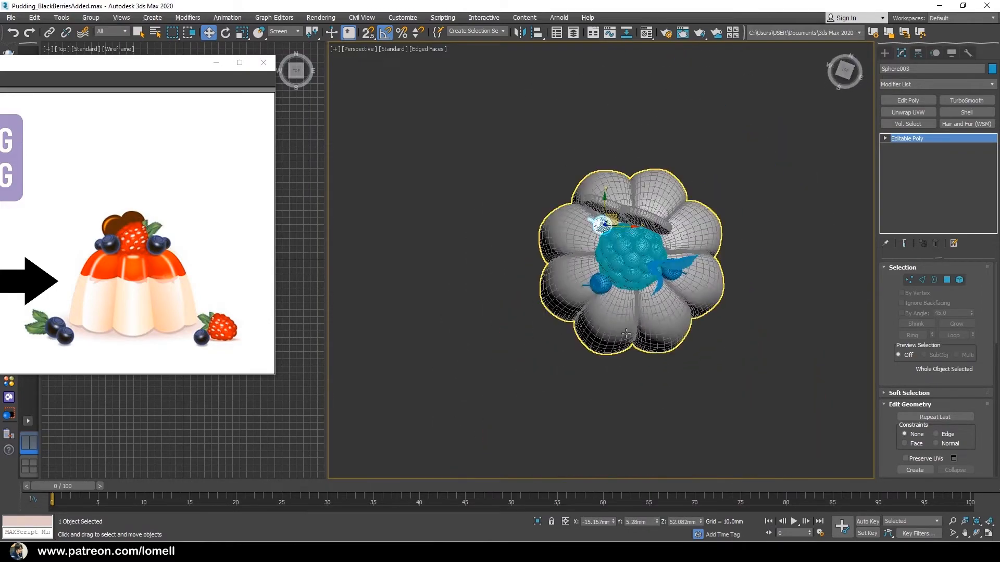
Shift the smaller berry slightly outward from the large topping berry, along the heart-shaped piece
{"action": "scroll", "coordinate": [594, 209], "scroll_direction": "up", "scroll_amount": 2}
{"action": "middle_click_drag", "start_coordinate": [585, 177], "coordinate": [591, 204], "text": "alt"}
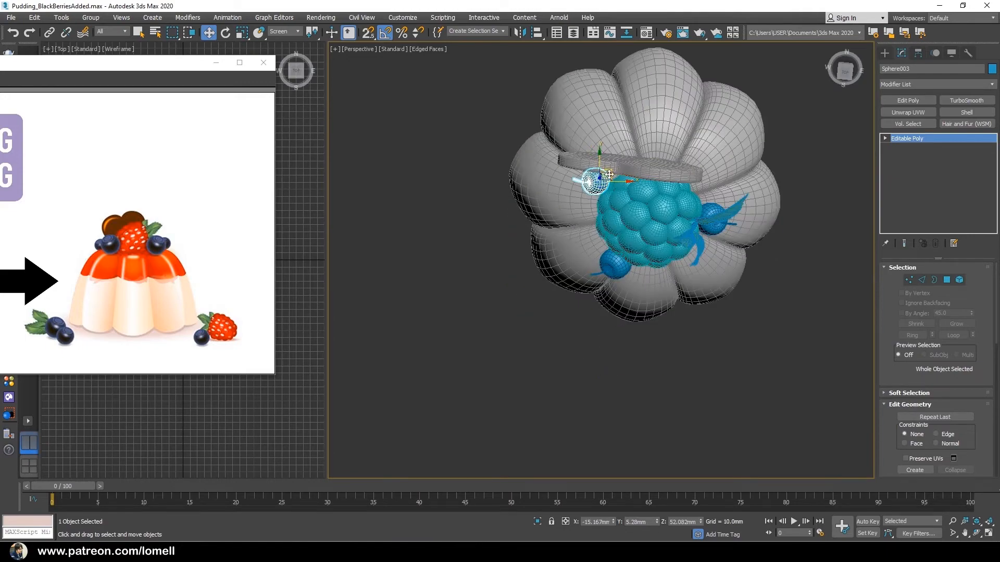
{"action": "left_click_drag", "start_coordinate": [603, 174], "coordinate": [601, 174]}
{"action": "middle_click_drag", "start_coordinate": [643, 307], "coordinate": [662, 312], "text": "alt"}
{"action": "scroll", "coordinate": [624, 241], "scroll_direction": "down", "scroll_amount": 2}
{"action": "middle_click_drag", "start_coordinate": [605, 218], "coordinate": [594, 240]}
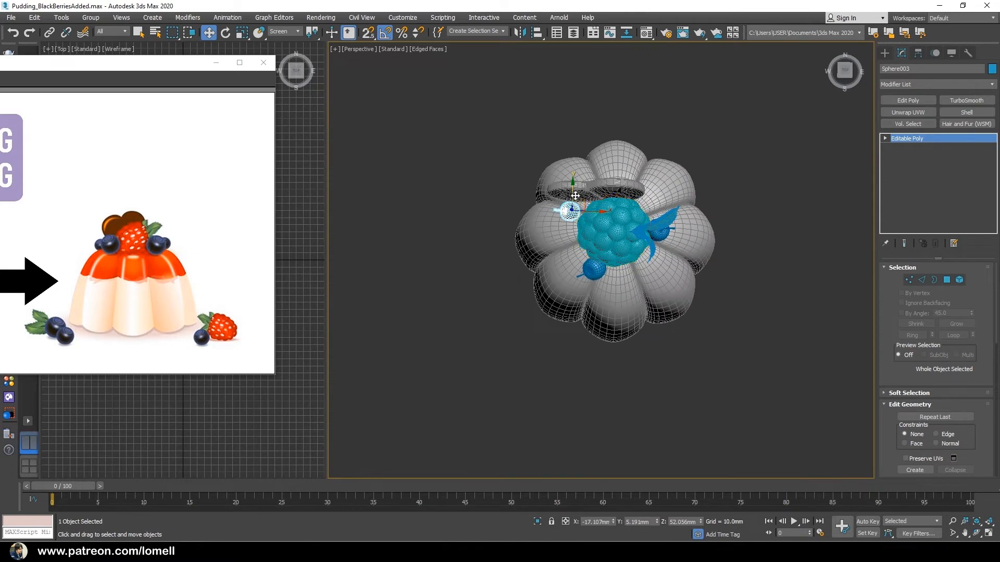
Copy the smaller berry to the leaf side of the topping and rotate the copy so its stem points outward
{"action": "left_click_drag", "start_coordinate": [572, 210], "coordinate": [676, 205], "text": "shift"}
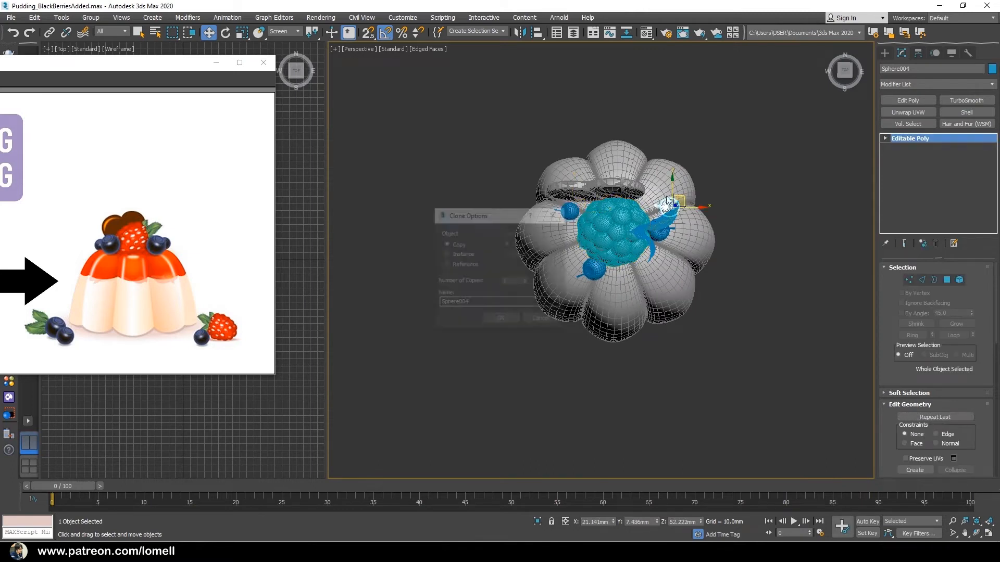
{"action": "left_click", "coordinate": [501, 321]}
{"action": "key", "text": "e"}
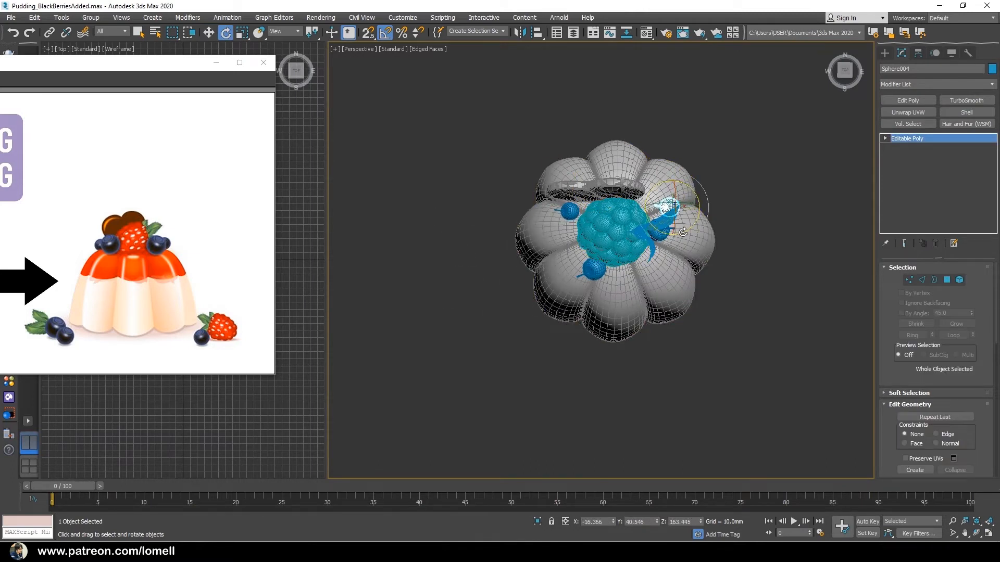
{"action": "left_click_drag", "start_coordinate": [572, 227], "coordinate": [566, 222]}
{"action": "middle_click_drag", "start_coordinate": [621, 273], "coordinate": [601, 223], "text": "alt"}
{"action": "scroll", "coordinate": [608, 221], "scroll_direction": "up", "scroll_amount": 4}
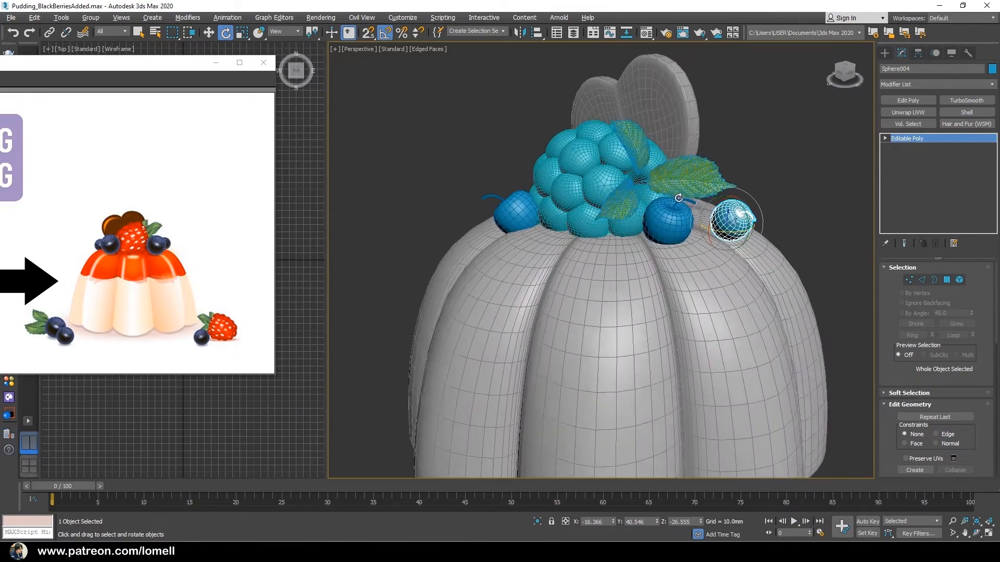
Move the new small berry in beside the berry under the leaves, seat it on the pudding's surface, and deselect it
{"action": "middle_click_drag", "start_coordinate": [755, 223], "coordinate": [657, 224], "text": "alt"}
{"action": "key", "text": "w"}
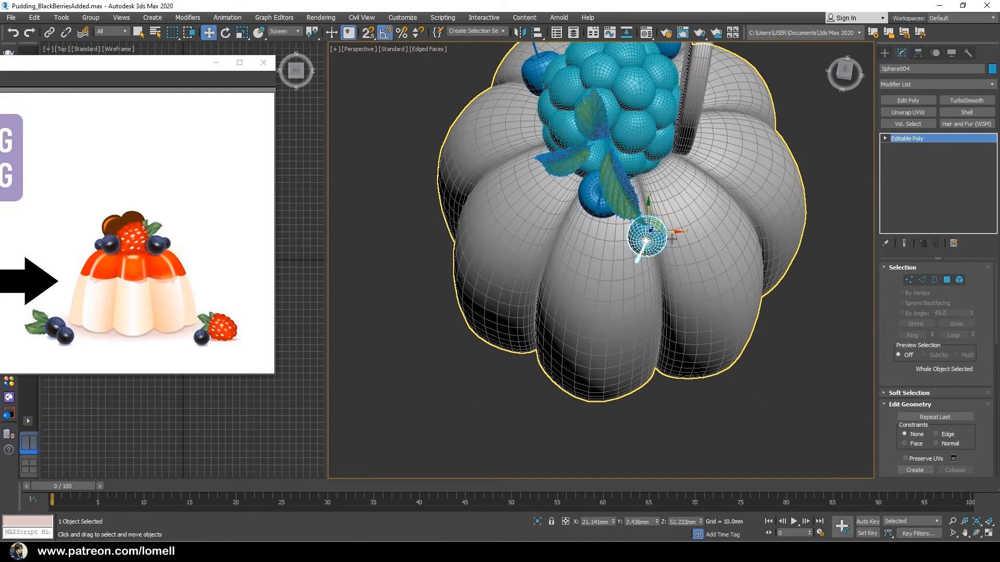
{"action": "left_click_drag", "start_coordinate": [662, 227], "coordinate": [661, 195]}
{"action": "middle_click_drag", "start_coordinate": [661, 195], "coordinate": [678, 180], "text": "alt"}
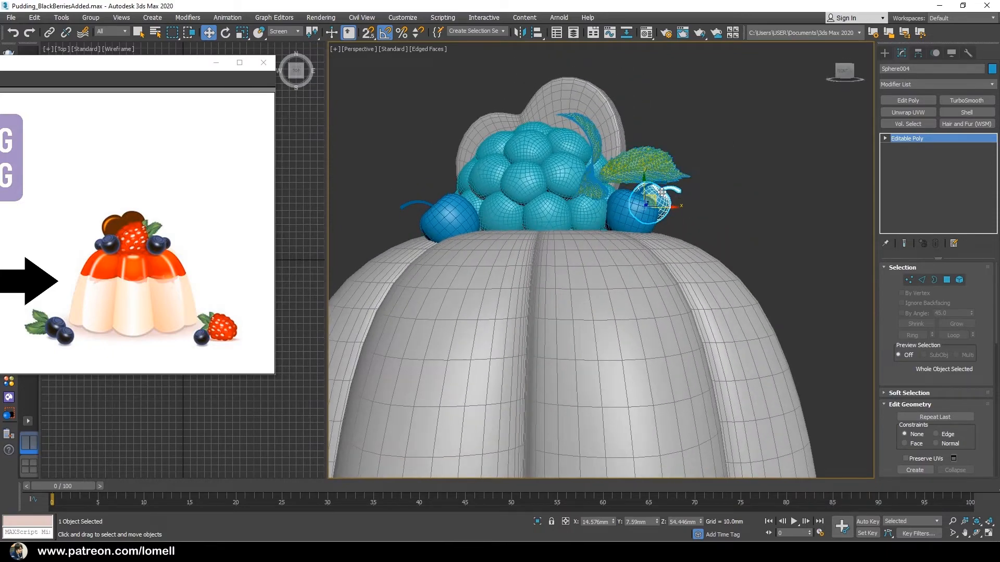
{"action": "left_click_drag", "start_coordinate": [657, 195], "coordinate": [663, 210]}
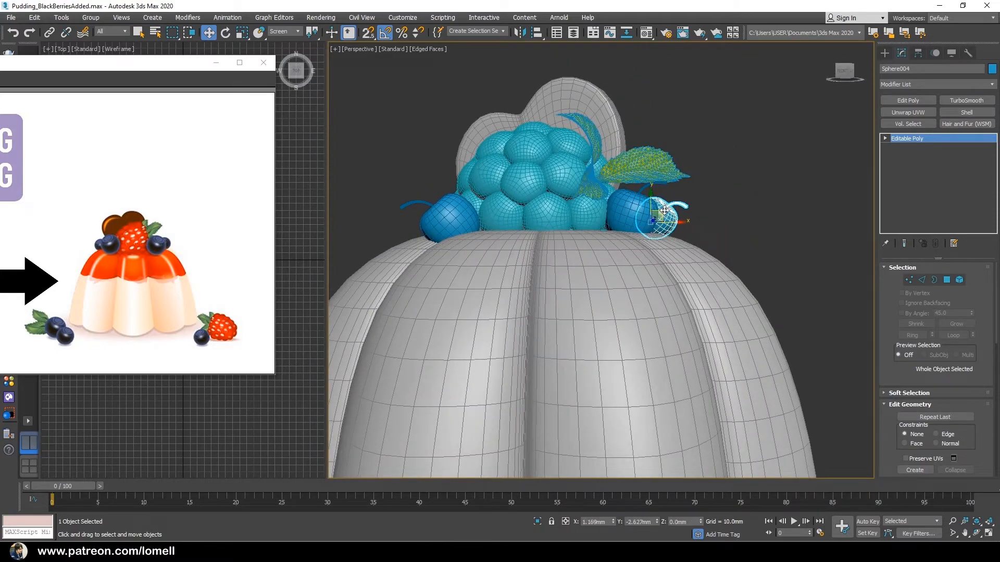
{"action": "left_click", "coordinate": [727, 189]}
Turn off edged faces and examine the whole pudding's berry arrangement against the reference image
{"action": "mouse_move", "coordinate": [608, 283]}
{"action": "middle_mouse_down", "text": "alt"}
{"action": "mouse_move", "coordinate": [617, 302]}
{"action": "mouse_move", "coordinate": [597, 248]}
{"action": "mouse_move", "coordinate": [601, 276]}
{"action": "middle_mouse_up", "text": "alt"}
{"action": "scroll", "coordinate": [617, 301], "scroll_direction": "down", "scroll_amount": 2}
{"action": "key", "text": "F4"}
{"action": "scroll", "coordinate": [597, 247], "scroll_direction": "down", "scroll_amount": 2}
{"action": "middle_click_drag", "start_coordinate": [601, 276], "coordinate": [620, 257]}
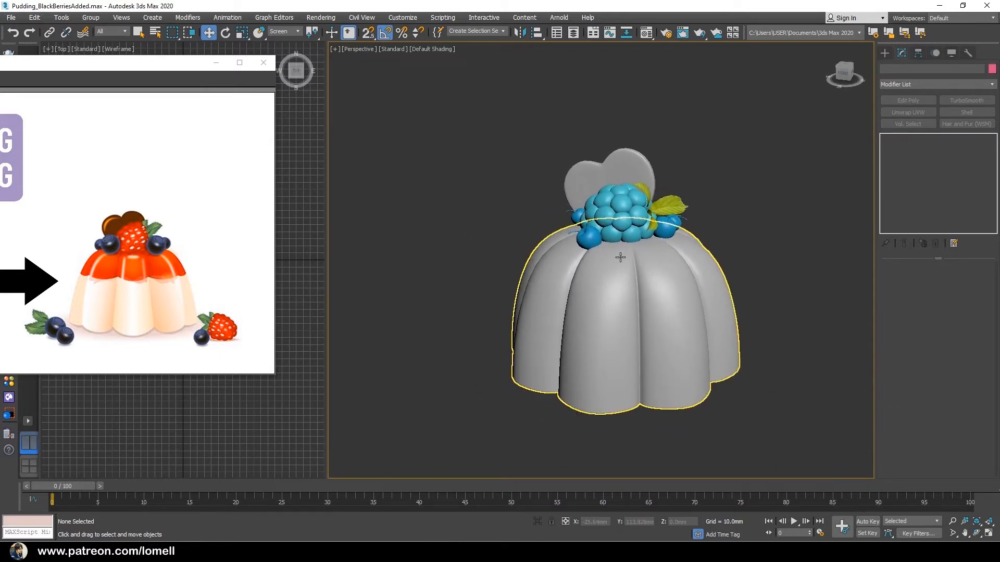
{"action": "middle_click_drag", "start_coordinate": [685, 292], "coordinate": [665, 275]}
{"action": "scroll", "coordinate": [705, 238], "scroll_direction": "down", "scroll_amount": 2}
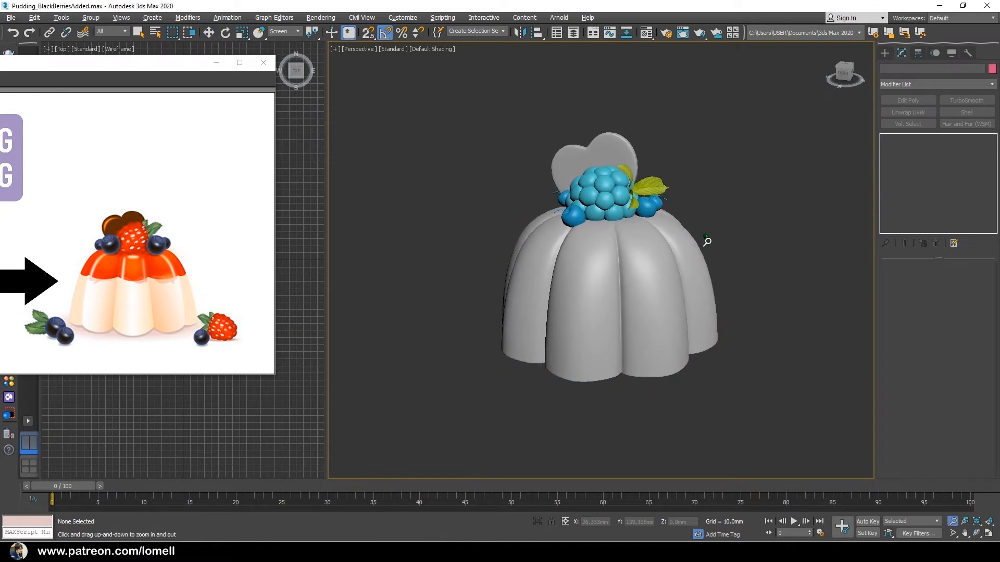
{"action": "middle_click_drag", "start_coordinate": [740, 235], "coordinate": [703, 271], "text": "alt"}
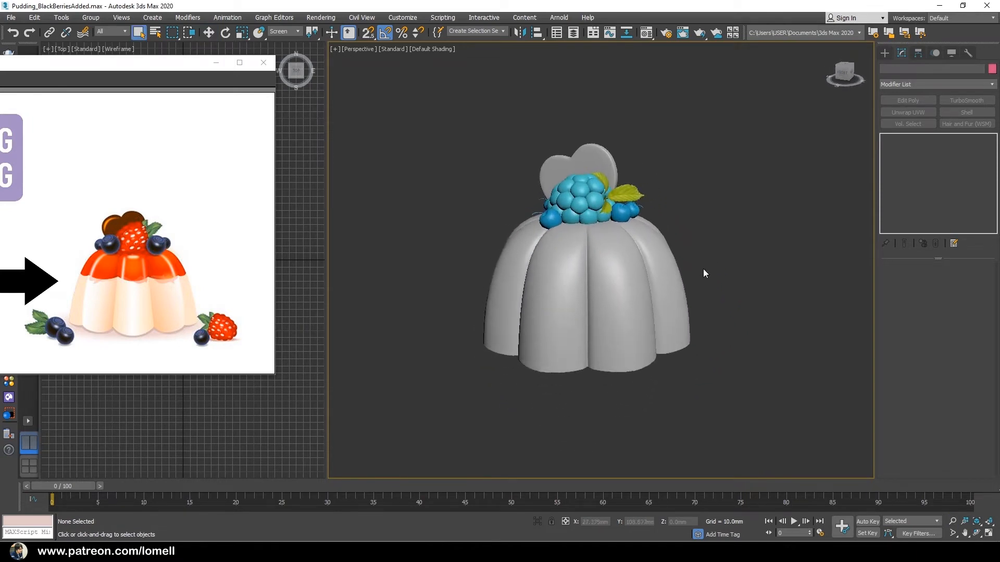
Select the pudding body and delete the active modifier from its stack
{"action": "left_click", "coordinate": [608, 274]}
{"action": "left_click", "coordinate": [935, 243]}
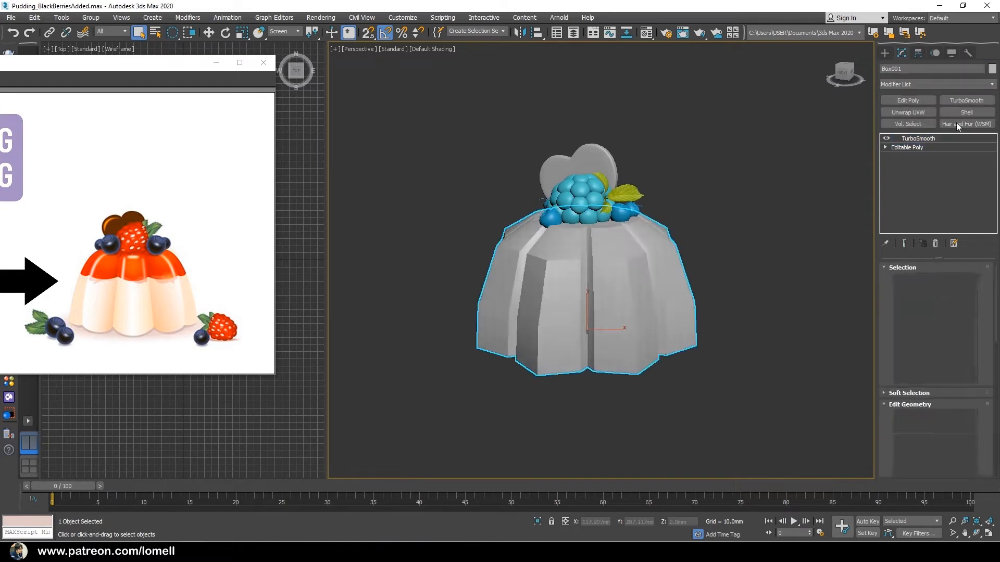
Add an FFD 2x2x2 modifier to the pudding body beneath TurboSmooth and inspect its lattice
{"action": "left_click", "coordinate": [979, 84]}
{"action": "left_click_drag", "start_coordinate": [994, 104], "coordinate": [995, 149]}
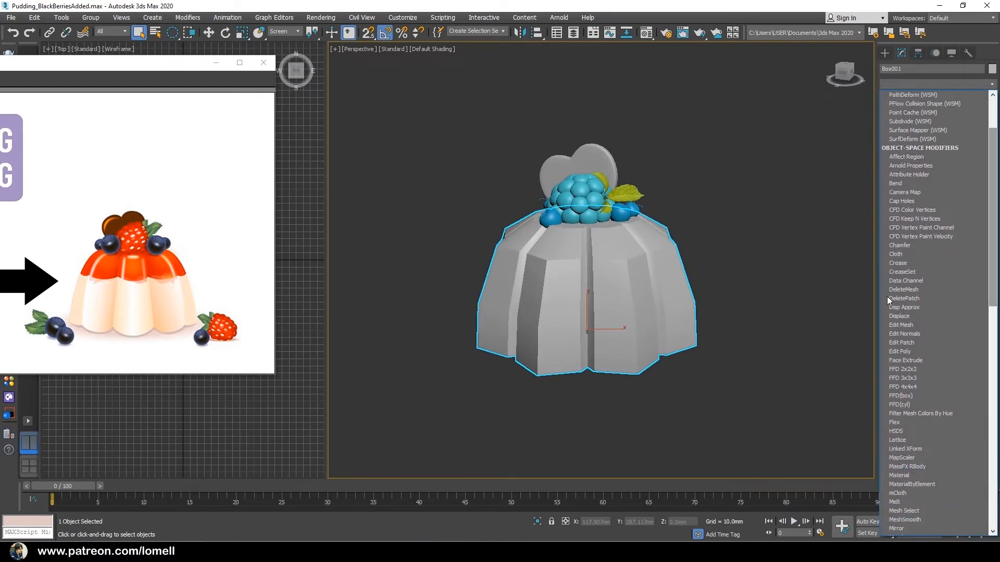
{"action": "left_click", "coordinate": [905, 370]}
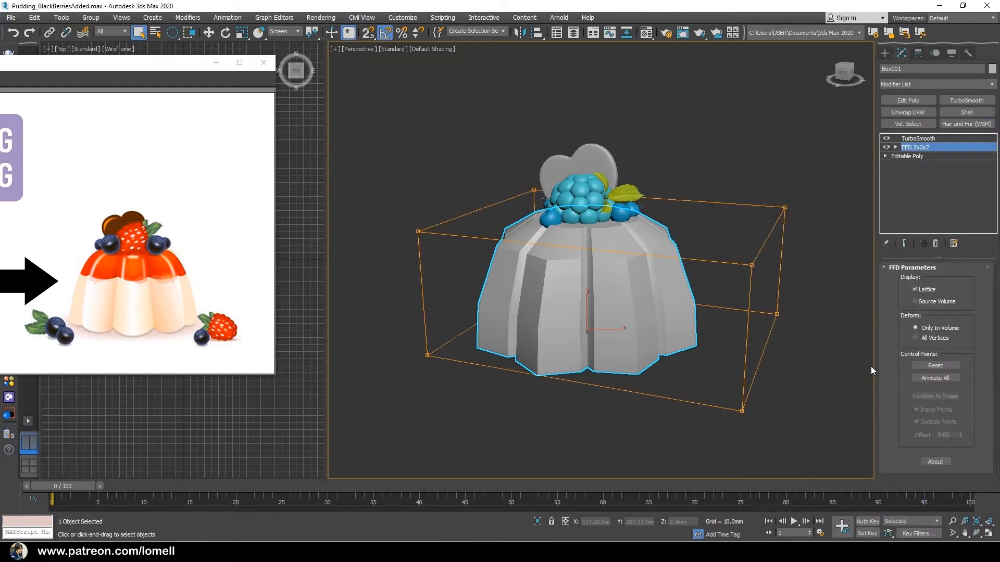
{"action": "middle_click_drag", "start_coordinate": [566, 345], "coordinate": [587, 381], "text": "alt"}
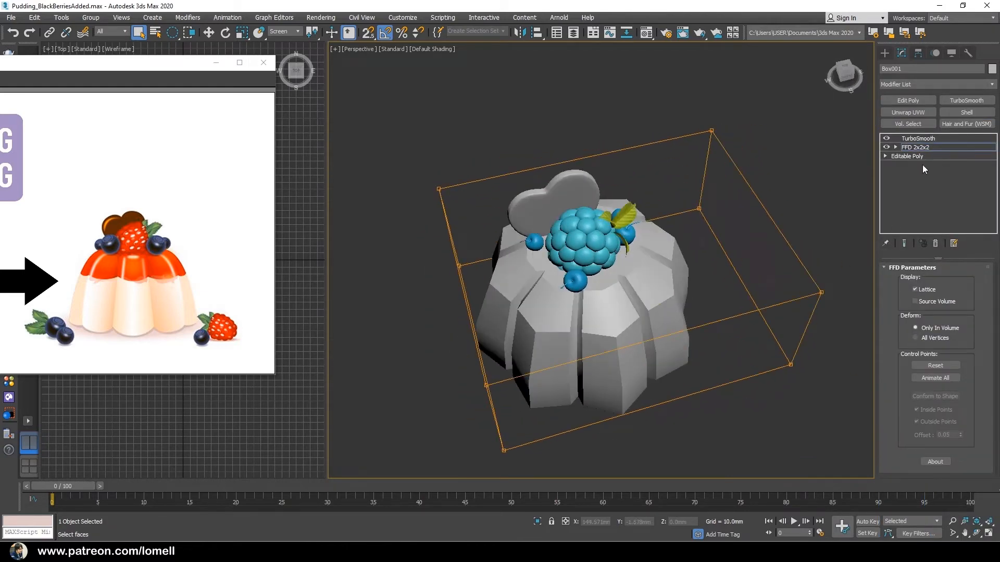
Delete the TurboSmooth and FFD 2x2x2 modifiers from the pudding body, leaving only the Editable Poly
{"action": "left_click", "coordinate": [927, 139]}
{"action": "left_click", "coordinate": [935, 245]}
{"action": "left_click", "coordinate": [936, 245]}
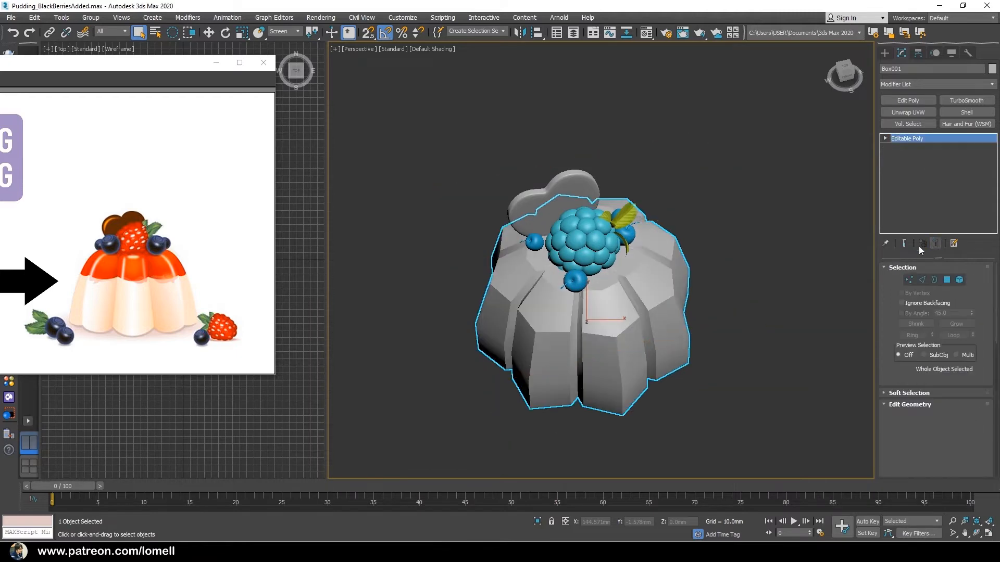
Clear the pudding's vertex selection, remove its isolated vertices, and return to object level
{"action": "key", "text": "1"}
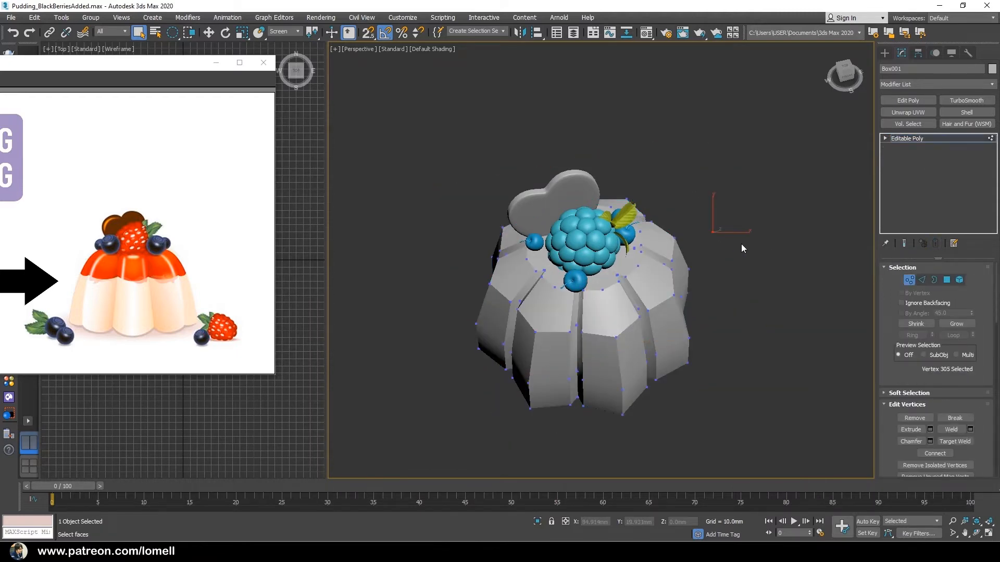
{"action": "left_click", "coordinate": [741, 244]}
{"action": "scroll", "coordinate": [899, 371], "scroll_direction": "down", "scroll_amount": 5}
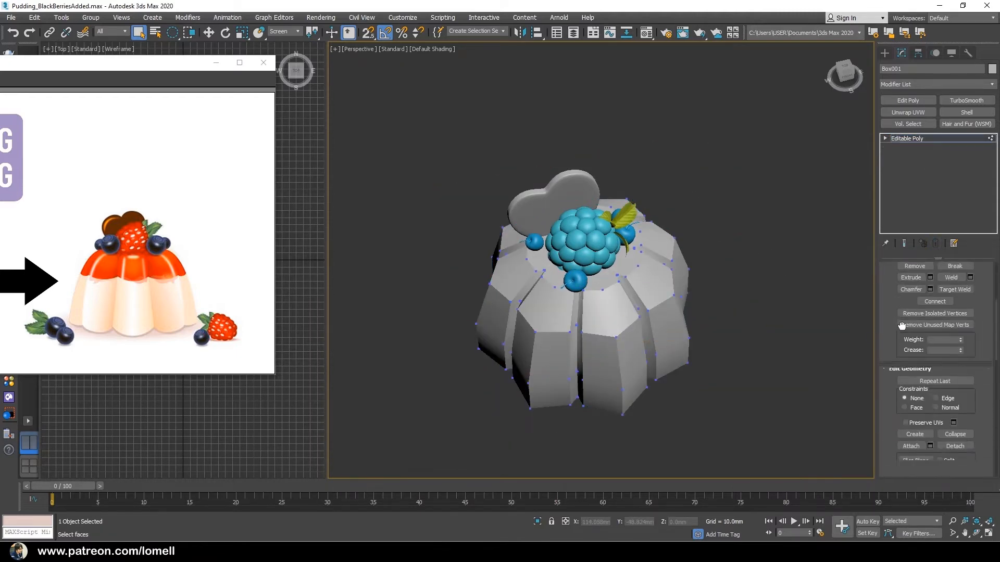
{"action": "scroll", "coordinate": [905, 346], "scroll_direction": "up", "scroll_amount": 1}
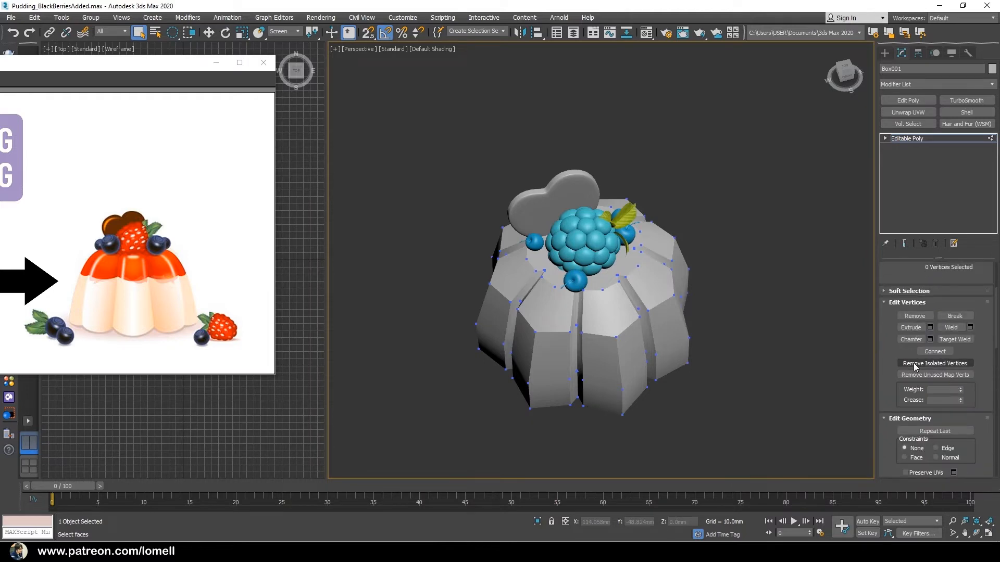
{"action": "left_click", "coordinate": [941, 139]}
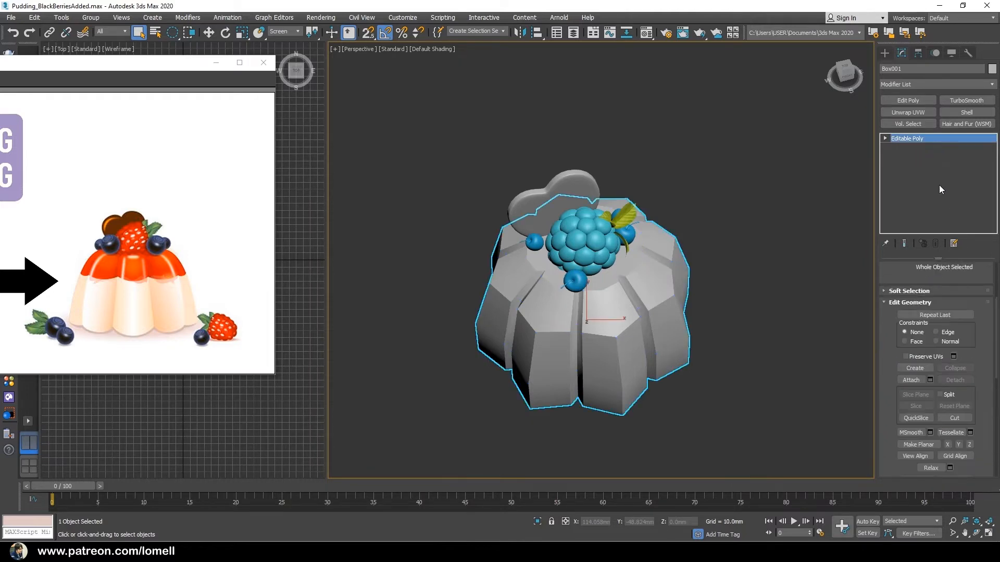
Add an FFD 2x2x2 modifier to the pudding body and scale its lower control points outward to widen the base
{"action": "left_click", "coordinate": [986, 85]}
{"action": "scroll", "coordinate": [885, 307], "scroll_direction": "down", "scroll_amount": 2}
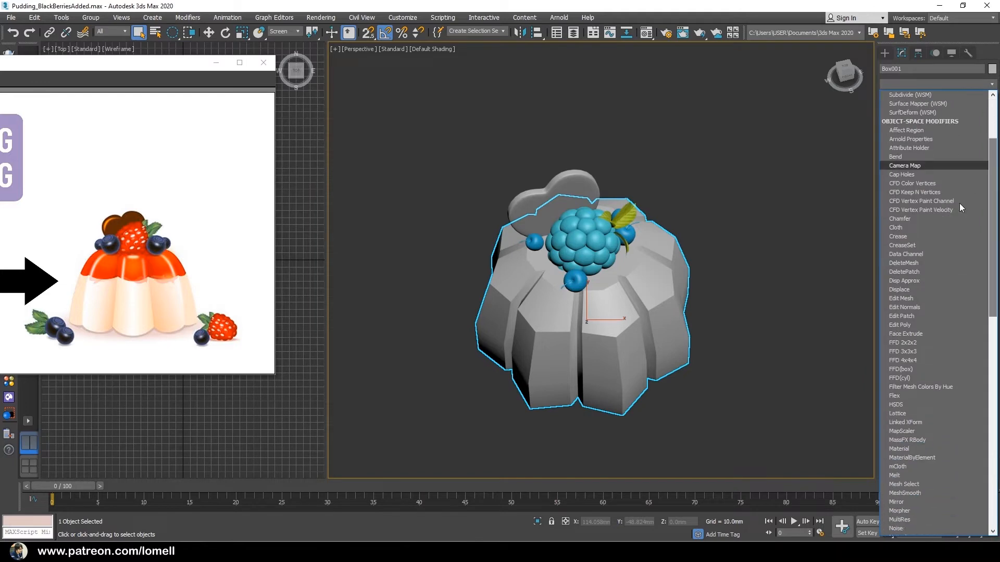
{"action": "left_click", "coordinate": [893, 343]}
{"action": "middle_click_drag", "start_coordinate": [708, 341], "coordinate": [422, 282], "text": "alt"}
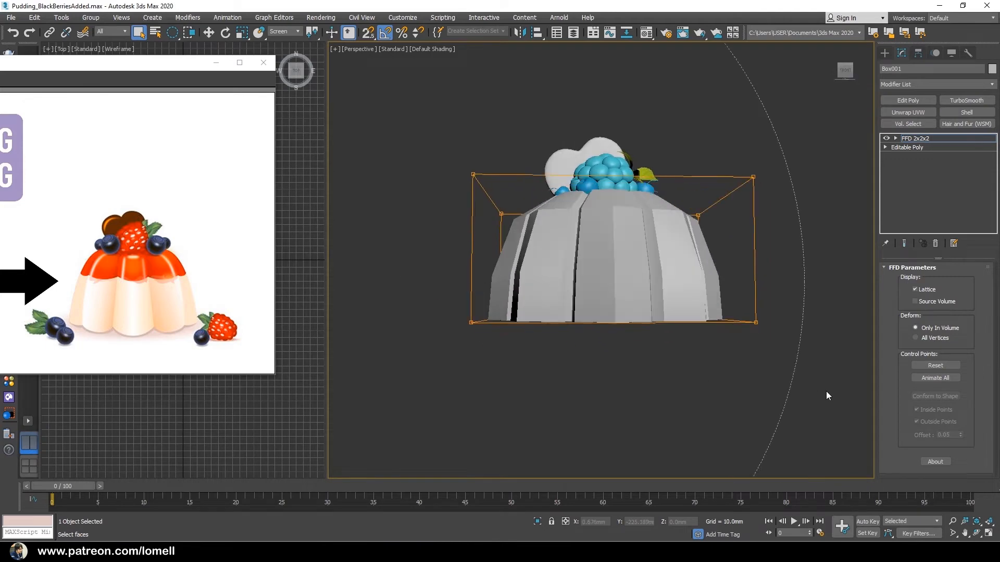
{"action": "left_click_drag", "start_coordinate": [180, 34], "coordinate": [172, 32]}
{"action": "middle_click_drag", "start_coordinate": [652, 304], "coordinate": [666, 345], "text": "alt"}
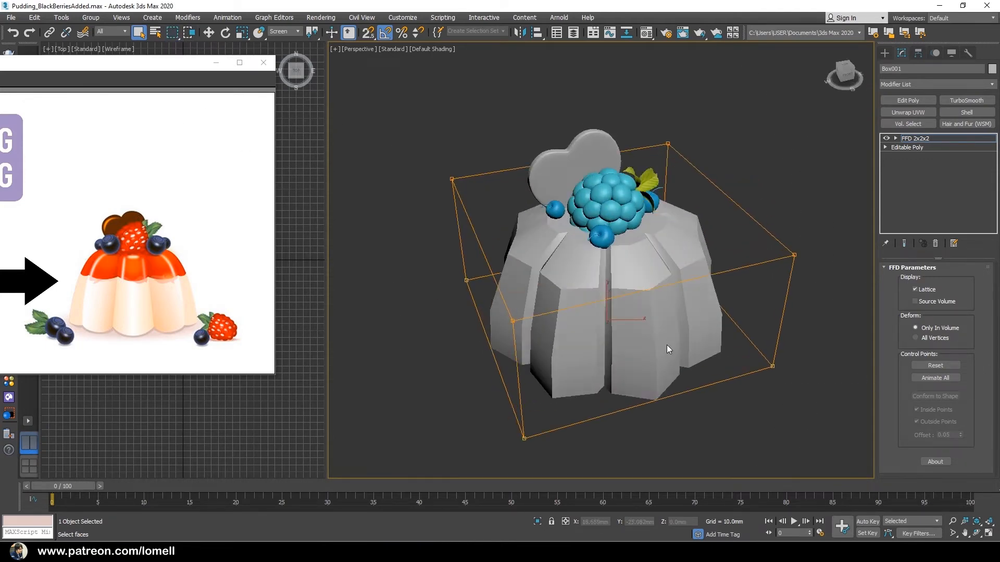
{"action": "left_click_drag", "start_coordinate": [606, 317], "coordinate": [615, 301]}
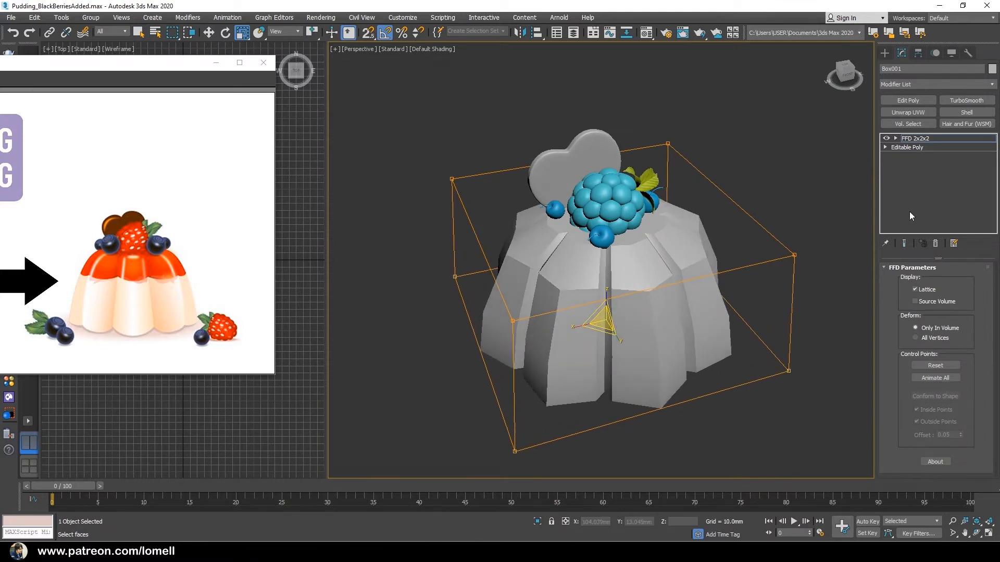
Add a TurboSmooth modifier above the FFD on the pudding body and set its iterations to 3
{"action": "left_click", "coordinate": [967, 100]}
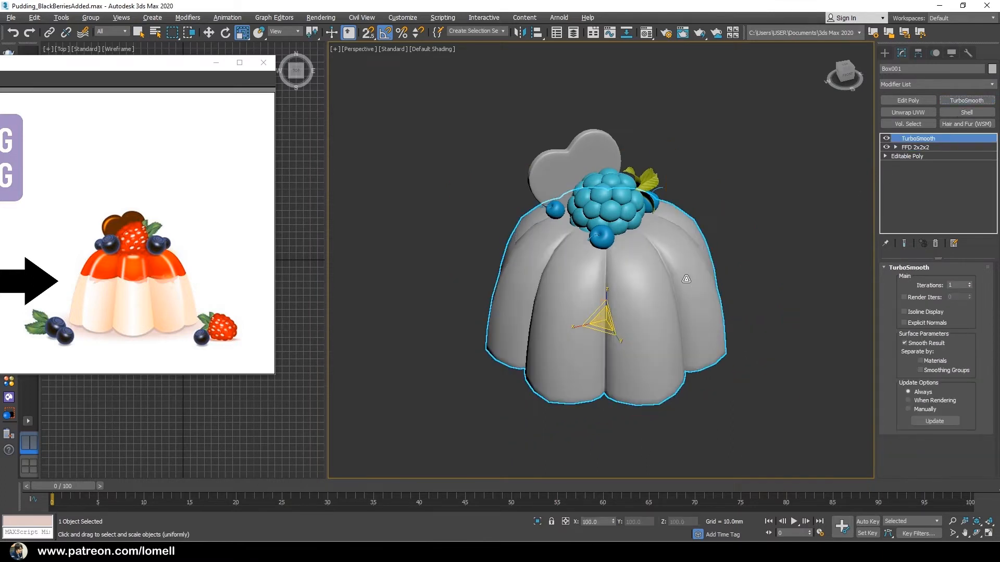
{"action": "key", "text": "shift+z"}
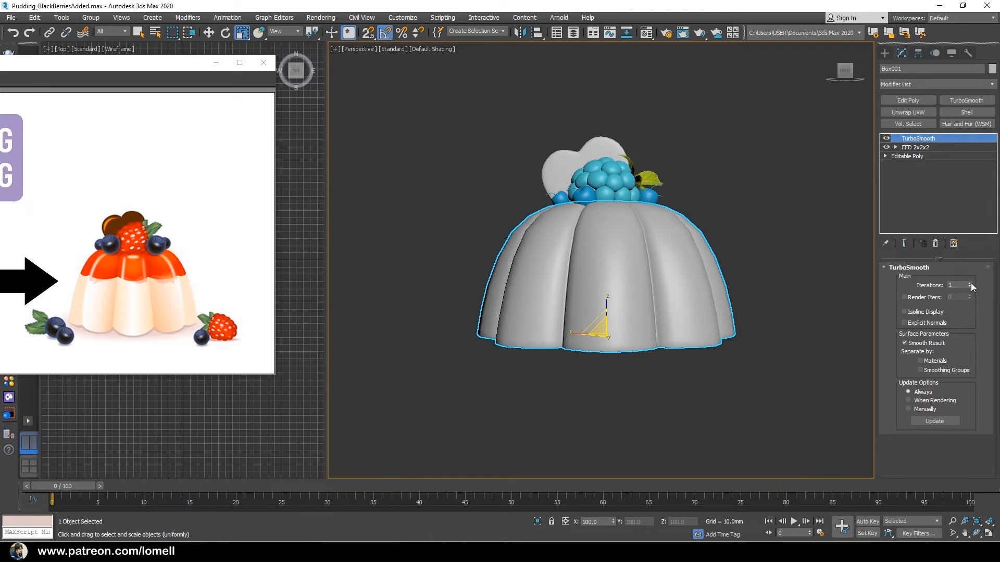
{"action": "left_click", "coordinate": [970, 283]}
{"action": "left_click", "coordinate": [970, 284]}
{"action": "middle_click_drag", "start_coordinate": [688, 273], "coordinate": [712, 298], "text": "alt"}
Collapse the FFD 2x2x2 modifier into the pudding's Editable Poly, keeping TurboSmooth above it, and deselect the body
{"action": "left_click", "coordinate": [945, 148]}
{"action": "right_click", "coordinate": [945, 149]}
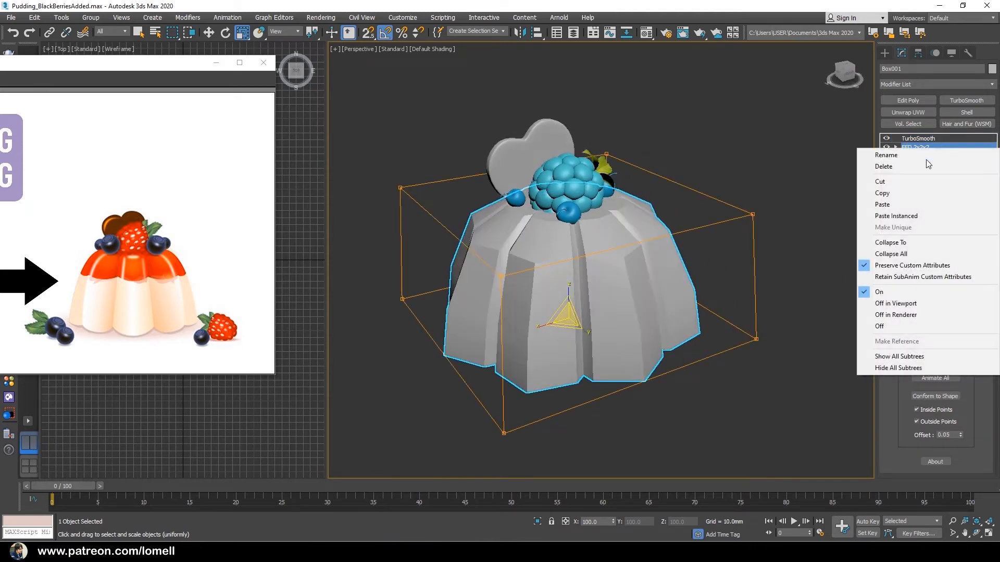
{"action": "left_click", "coordinate": [890, 242]}
{"action": "key", "text": "Return"}
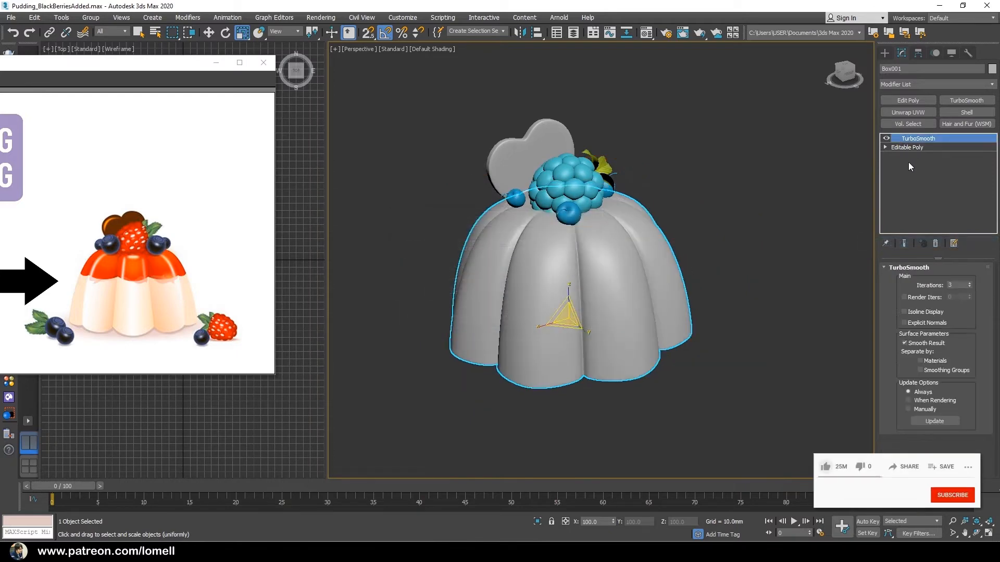
{"action": "left_click", "coordinate": [739, 273]}
{"action": "middle_click_drag", "start_coordinate": [738, 273], "coordinate": [751, 381], "text": "alt"}
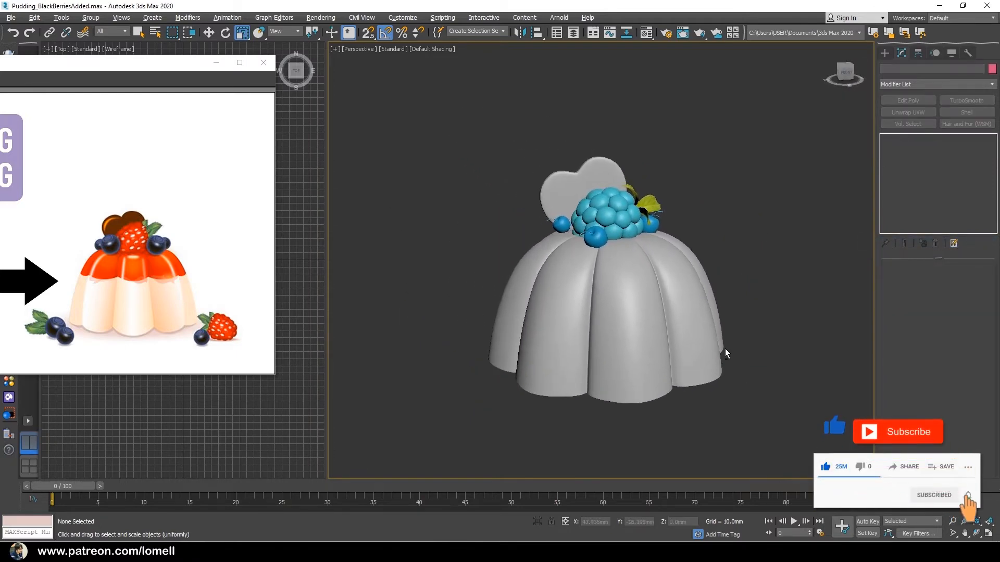
{"action": "middle_click_drag", "start_coordinate": [725, 349], "coordinate": [756, 310], "text": "ctrl+alt"}
{"action": "key", "text": "r"}
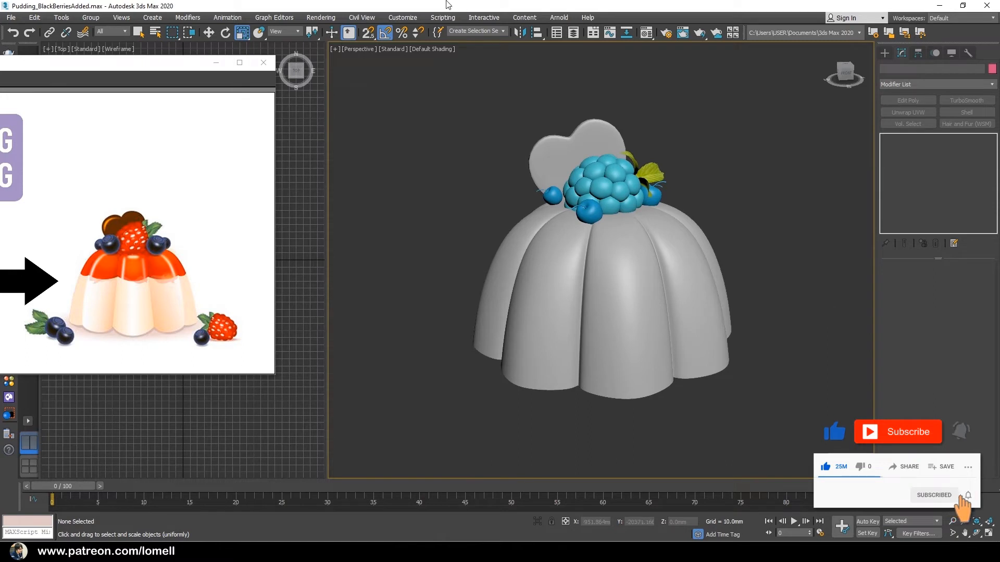
{"action": "mouse_move", "coordinate": [411, 1]}
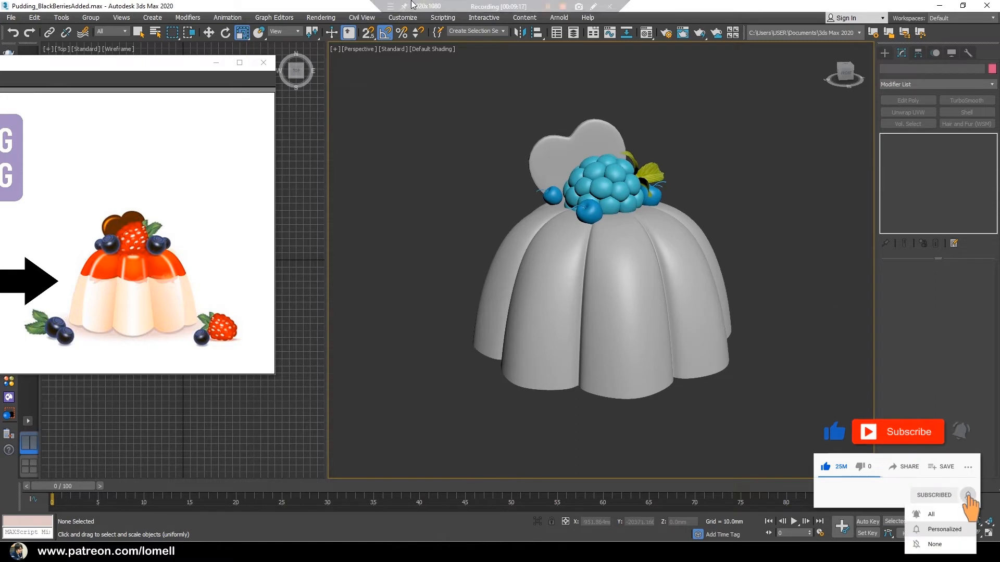
{"action": "left_click", "coordinate": [564, 7]}
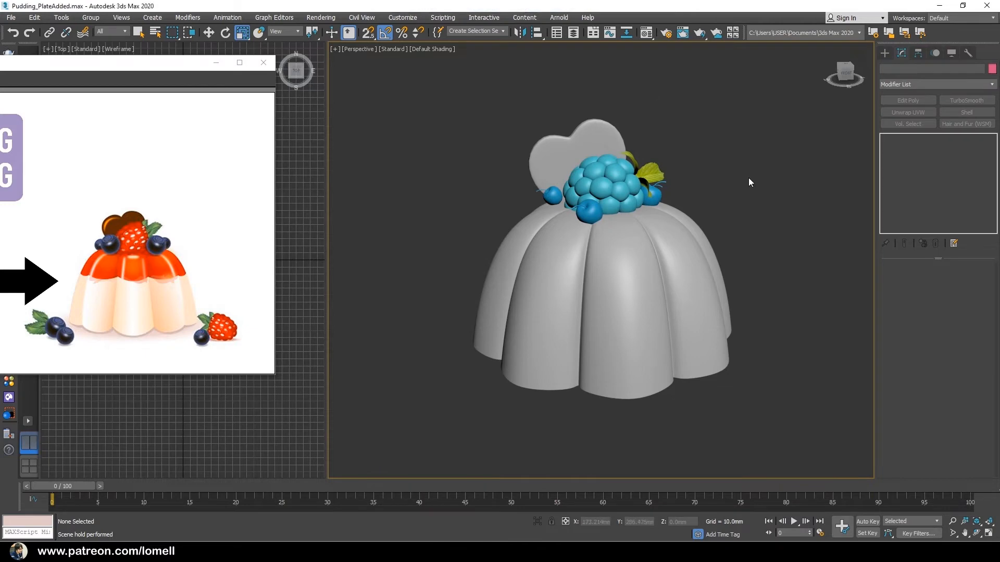
Create a flat cylinder as the plate, centred under the pudding, with a radius of about 67 mm and height of about 1.9 mm
{"action": "key", "text": "t"}
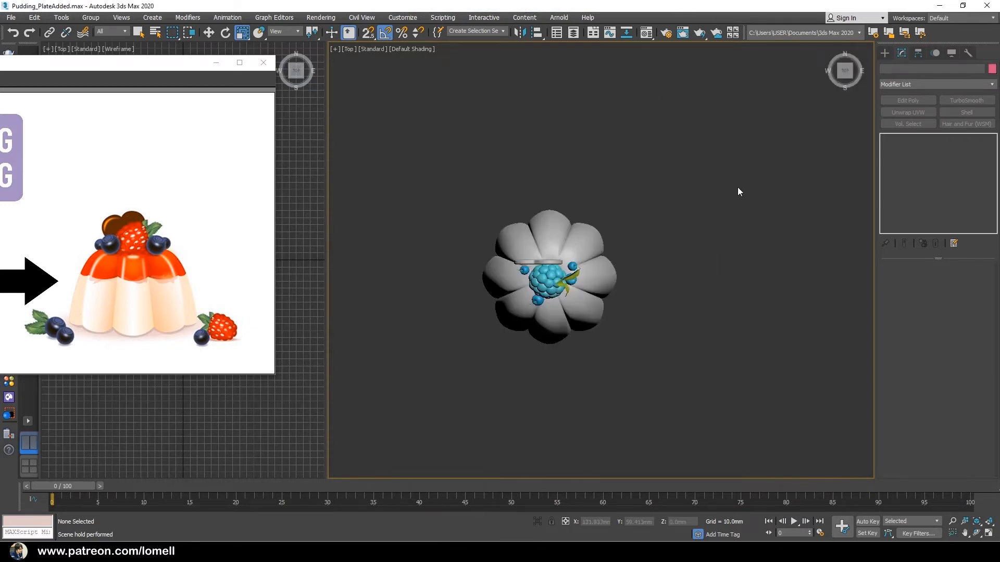
{"action": "left_click", "coordinate": [884, 53]}
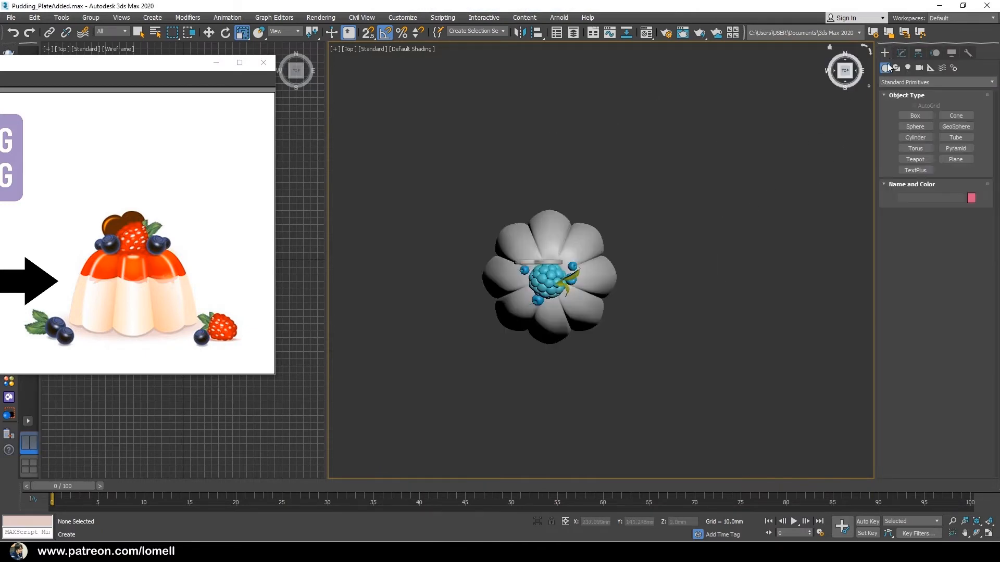
{"action": "left_click", "coordinate": [916, 138]}
{"action": "middle_click_drag", "start_coordinate": [610, 281], "coordinate": [634, 284]}
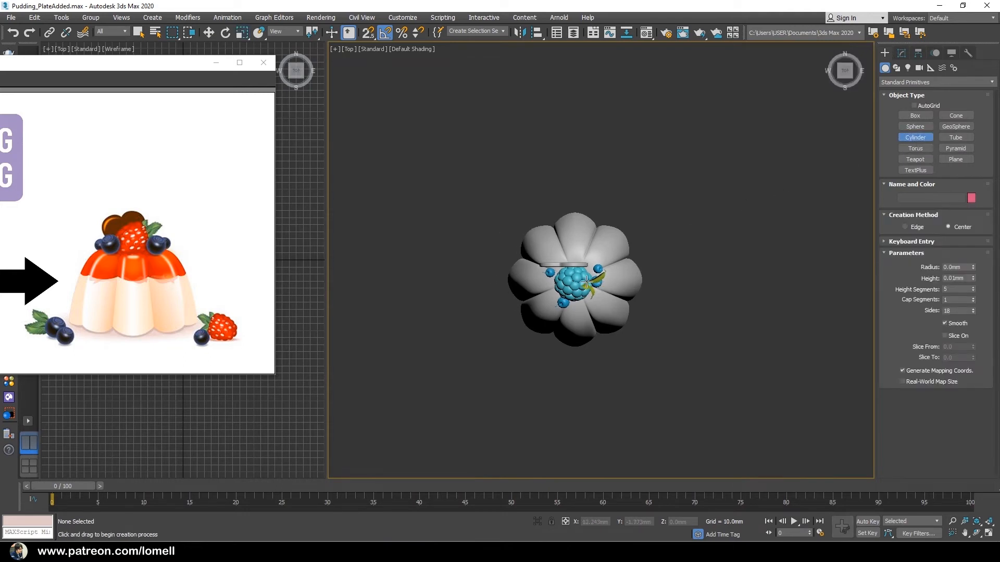
{"action": "left_click_drag", "start_coordinate": [574, 282], "coordinate": [625, 206]}
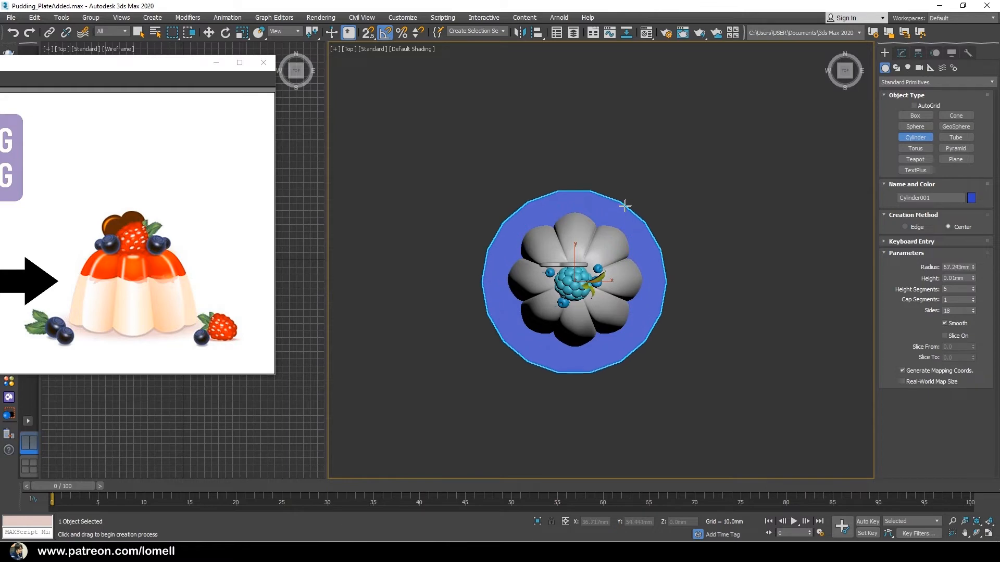
{"action": "key", "text": "p"}
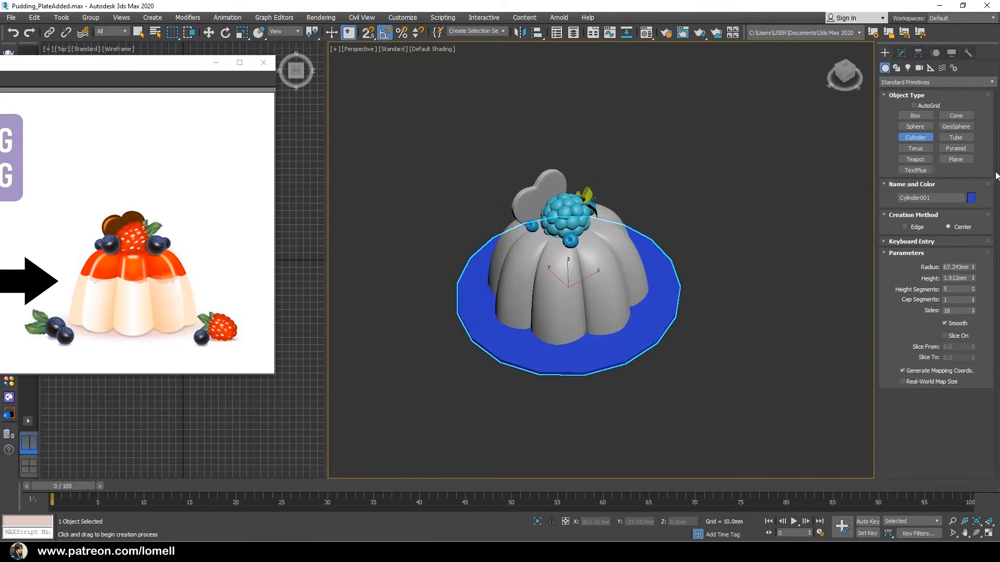
Change the plate cylinder's object colour to teal green
{"action": "left_click", "coordinate": [969, 200]}
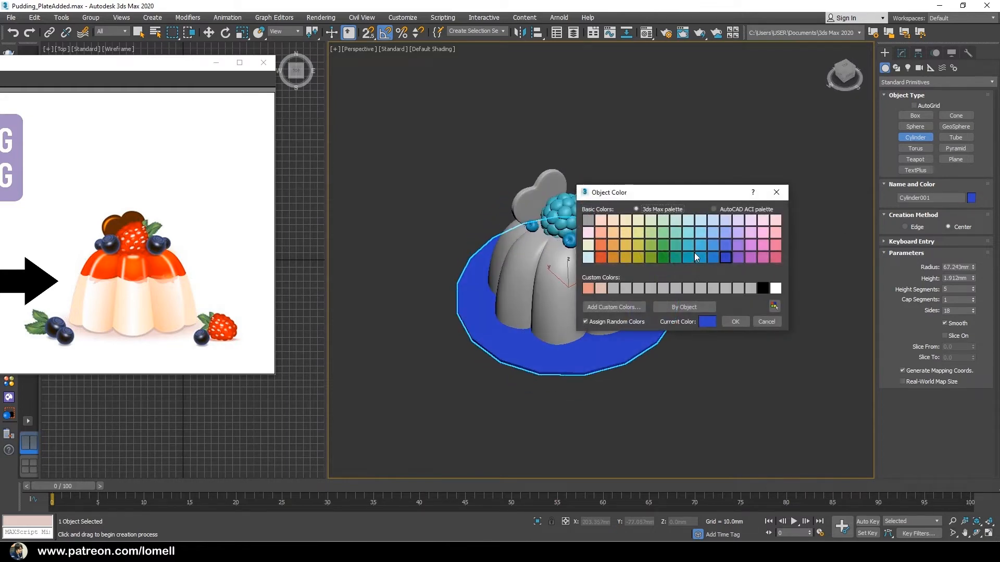
{"action": "left_click", "coordinate": [734, 321]}
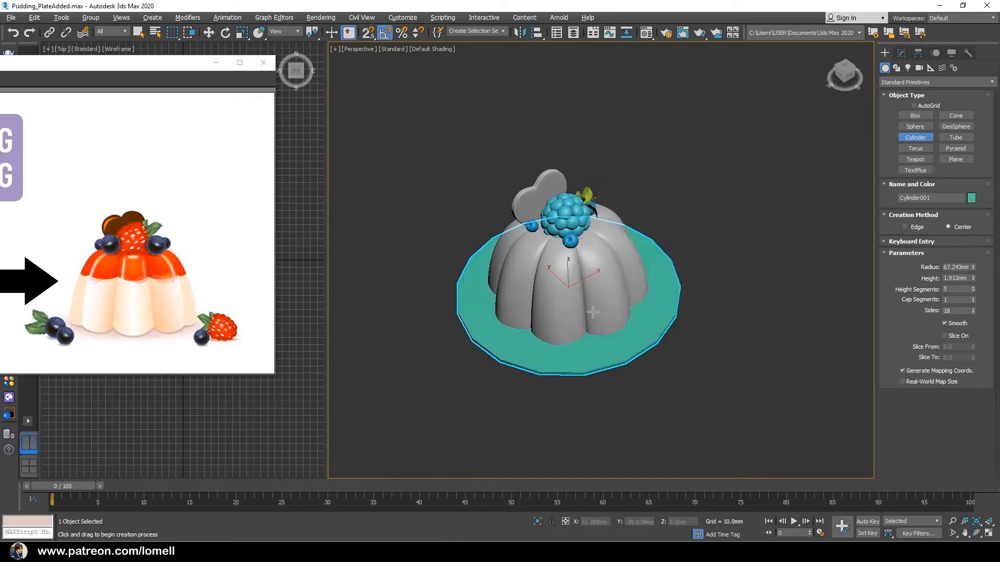
{"action": "middle_click_drag", "start_coordinate": [640, 328], "coordinate": [646, 336], "text": "alt"}
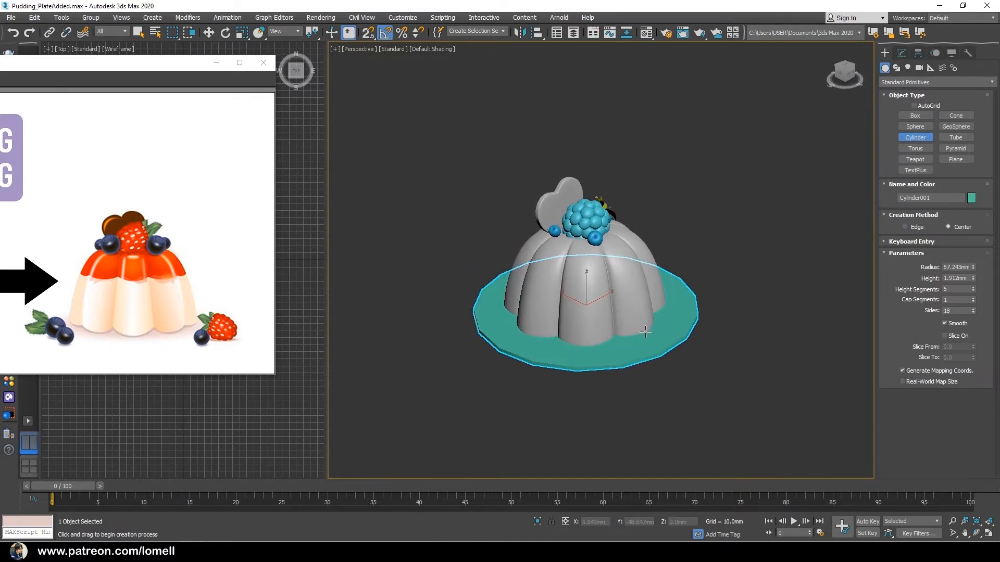
Display edged faces and reset the plate cylinder's X and Y position to 0 mm
{"action": "key", "text": "F4"}
{"action": "scroll", "coordinate": [651, 336], "scroll_direction": "up", "scroll_amount": 3}
{"action": "key", "text": "w"}
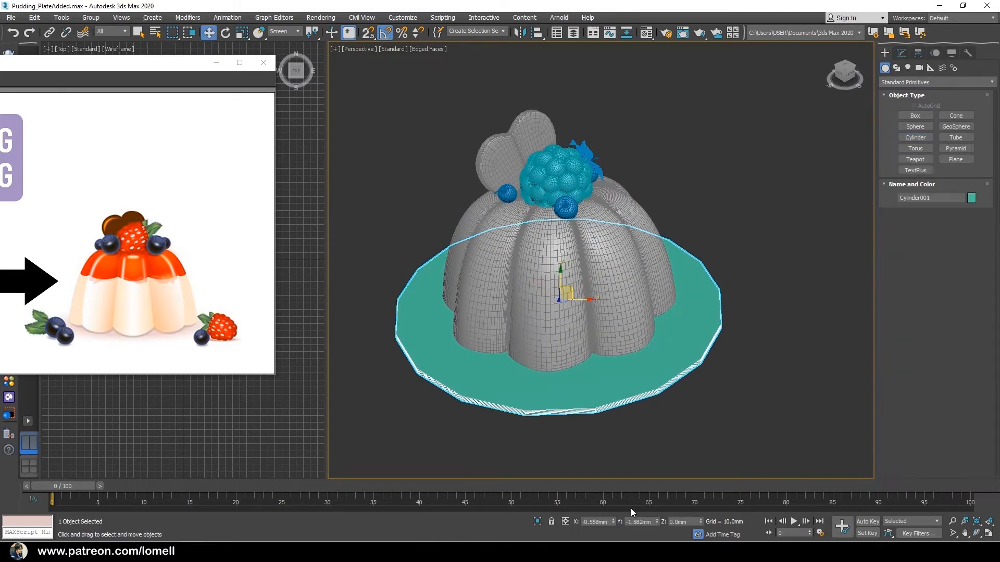
{"action": "right_click", "coordinate": [613, 522]}
{"action": "right_click", "coordinate": [657, 522]}
{"action": "middle_click_drag", "start_coordinate": [688, 427], "coordinate": [782, 318], "text": "alt"}
Increase the plate cylinder's height to about 6.4 mm and add an Edit Poly modifier
{"action": "left_click", "coordinate": [902, 52]}
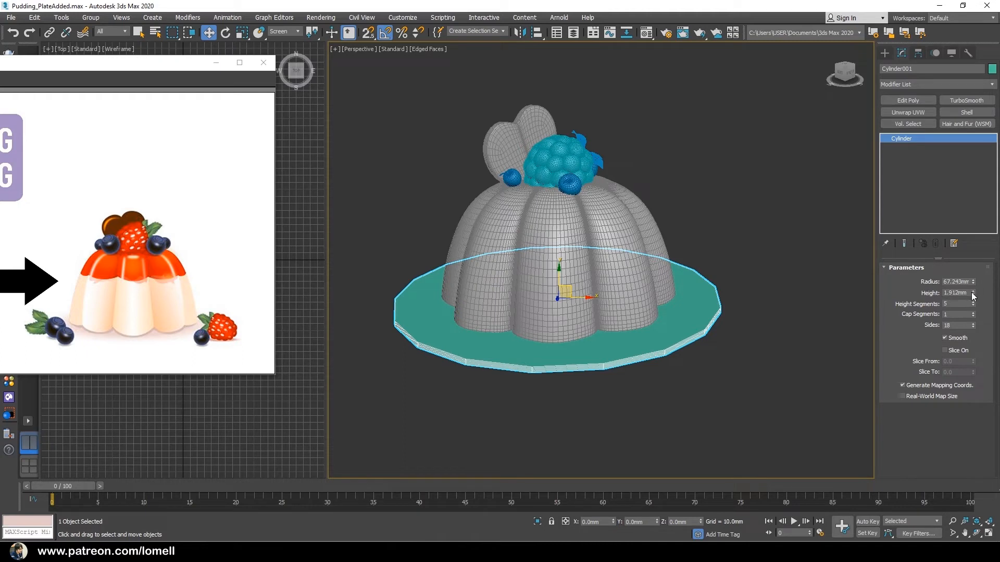
{"action": "left_click_drag", "start_coordinate": [972, 294], "coordinate": [981, 174]}
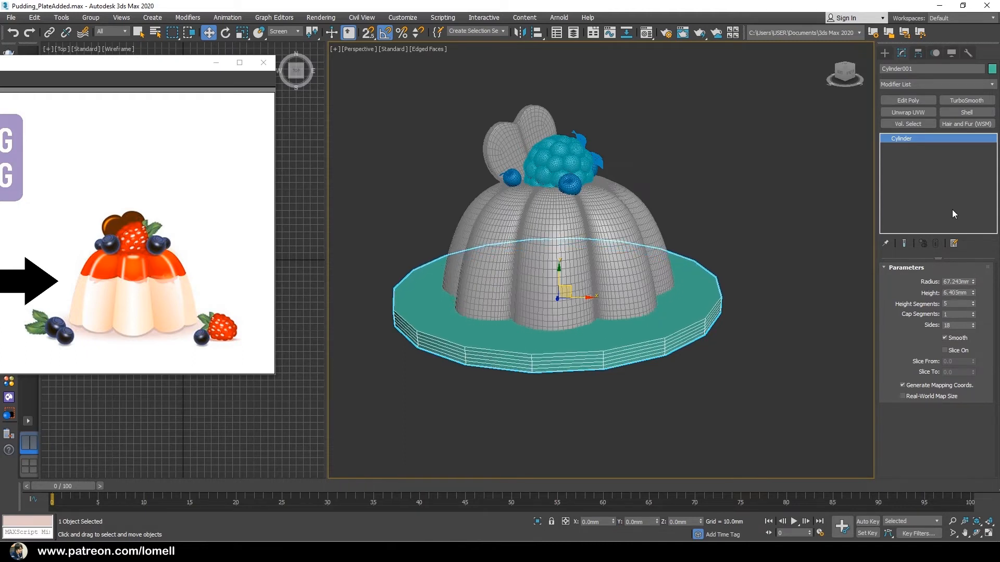
{"action": "left_click", "coordinate": [902, 99]}
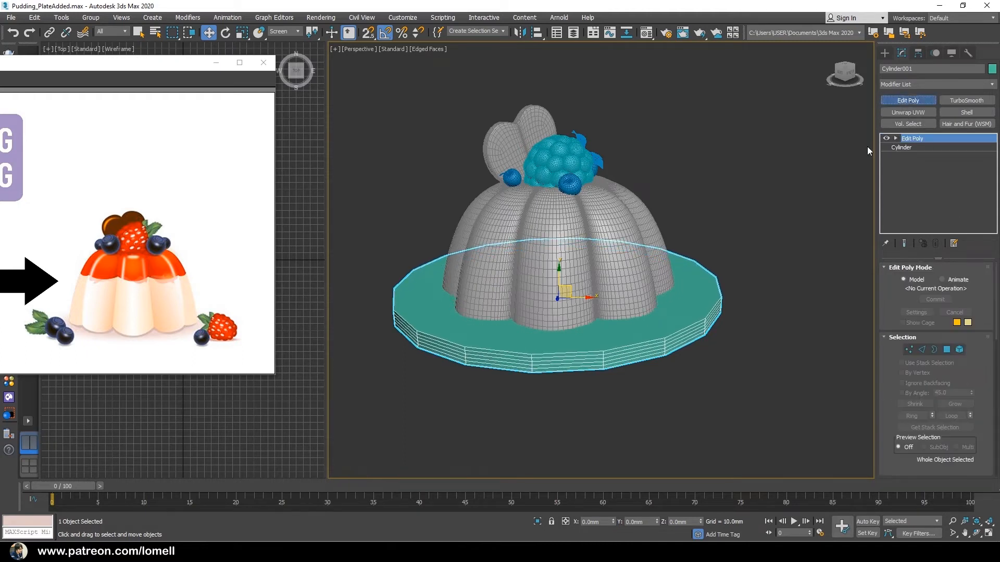
Select the plate's top polygon, grow the selection over the sides, and delete it to leave only the bottom cap
{"action": "left_click", "coordinate": [947, 350]}
{"action": "left_click", "coordinate": [631, 294]}
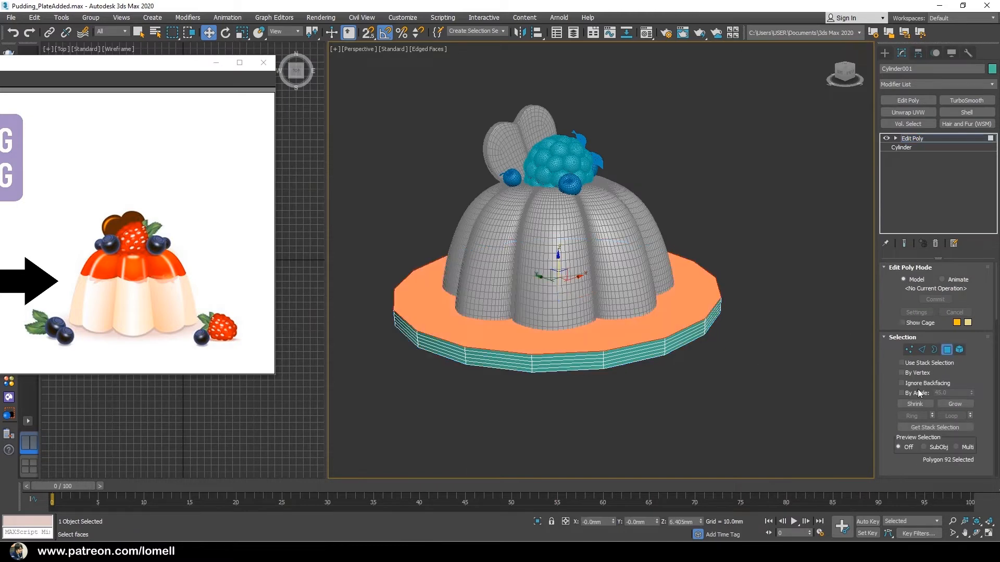
{"action": "left_click", "coordinate": [956, 405]}
{"action": "left_click", "coordinate": [957, 404]}
{"action": "key", "text": "Delete"}
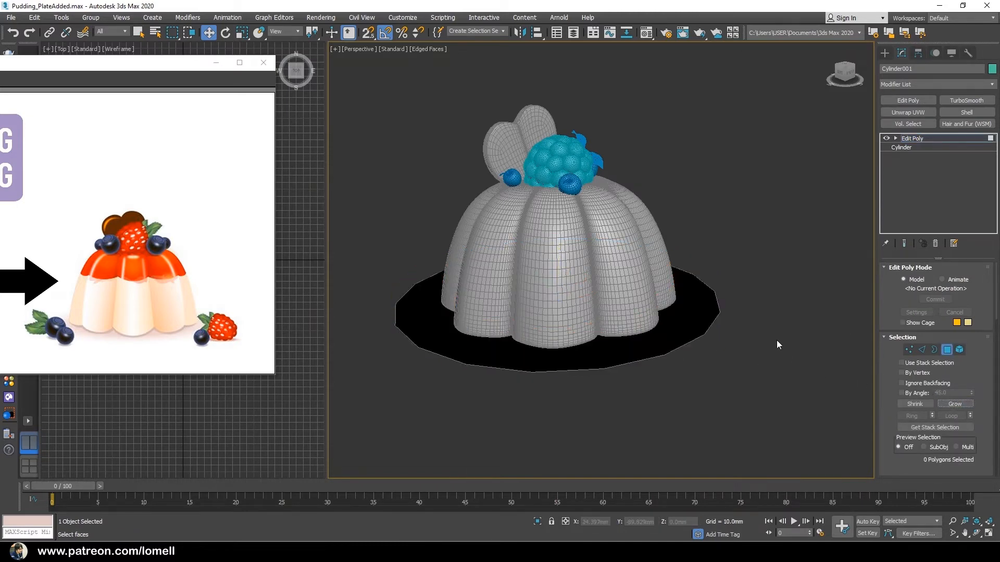
Select the remaining bottom cap polygon and flip its normal so it faces upward
{"action": "key", "text": "ctrl+a"}
{"action": "right_click", "coordinate": [746, 279]}
{"action": "left_click", "coordinate": [729, 352]}
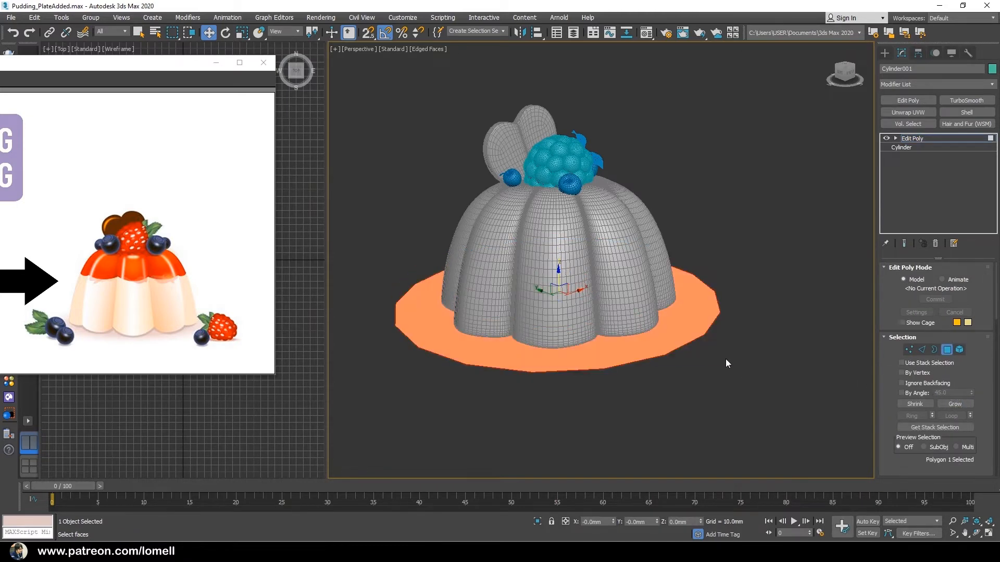
{"action": "middle_click_drag", "start_coordinate": [675, 342], "coordinate": [709, 357], "text": "alt"}
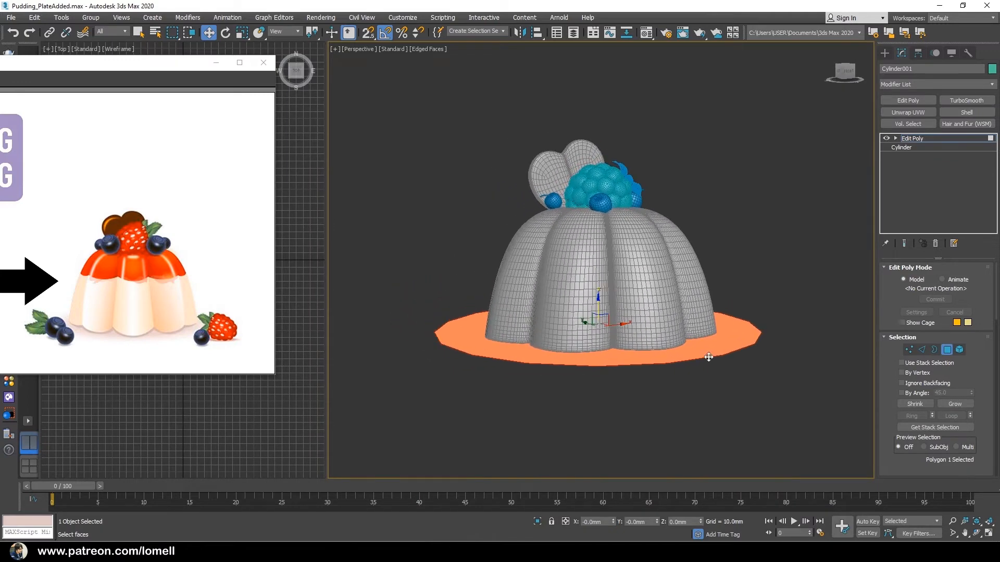
Return to object level and isolate the plate disc from the rest of the scene
{"action": "left_click", "coordinate": [946, 137]}
{"action": "middle_click_drag", "start_coordinate": [643, 276], "coordinate": [634, 278], "text": "alt"}
{"action": "left_click", "coordinate": [538, 521]}
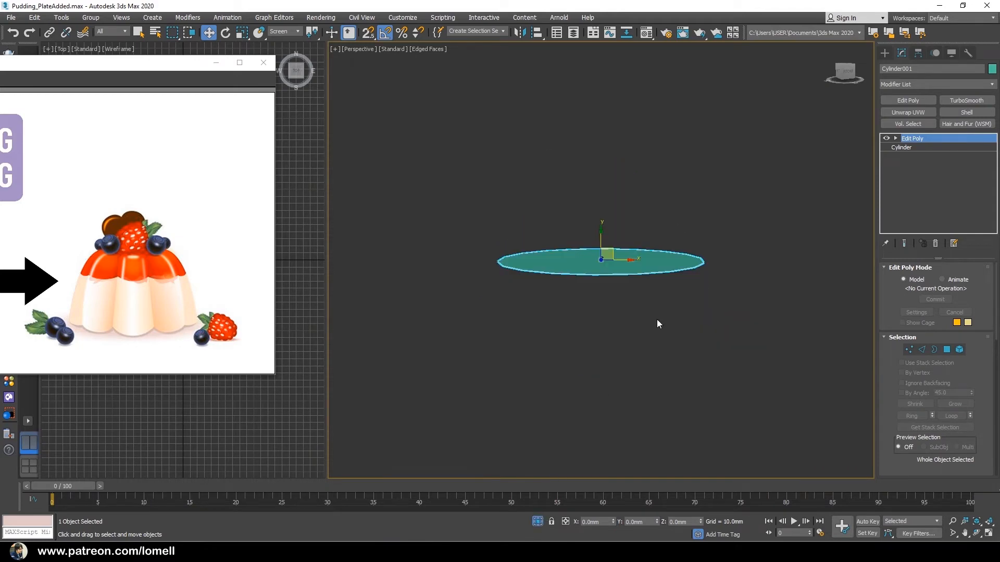
{"action": "middle_click_drag", "start_coordinate": [657, 326], "coordinate": [664, 380], "text": "alt"}
{"action": "scroll", "coordinate": [659, 372], "scroll_direction": "up", "scroll_amount": 3}
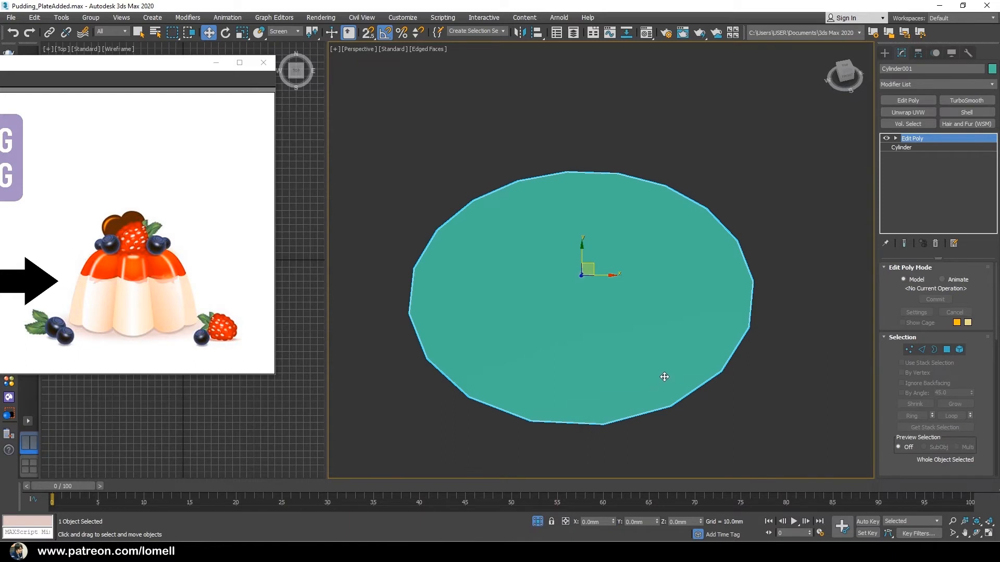
Select the disc's polygon and inset it repeatedly to form concentric rings
{"action": "key", "text": "4"}
{"action": "left_click", "coordinate": [637, 325]}
{"action": "key", "text": "q"}
{"action": "middle_click_drag", "start_coordinate": [639, 333], "coordinate": [654, 335], "text": "alt"}
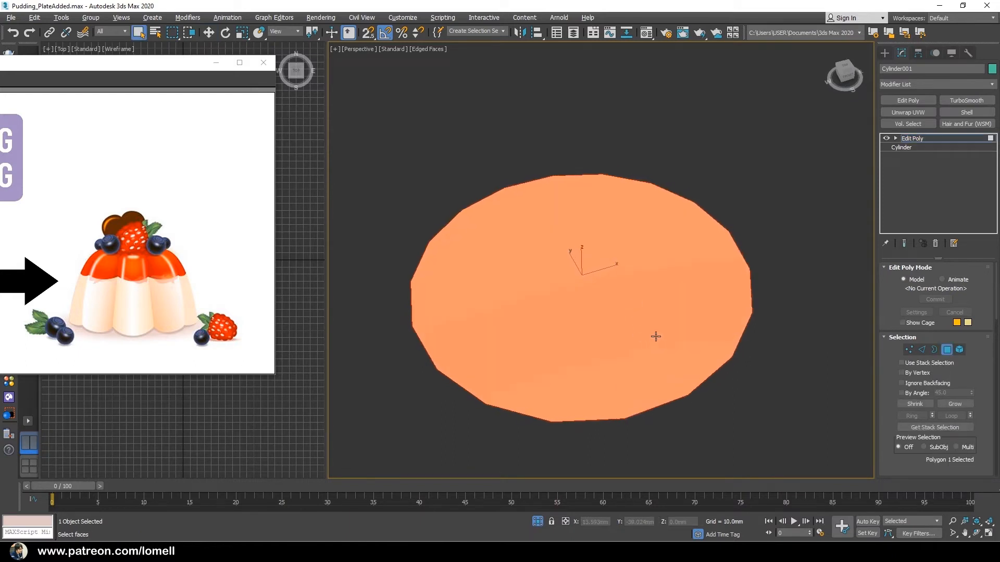
{"action": "right_click", "coordinate": [722, 286]}
{"action": "left_click", "coordinate": [705, 336]}
{"action": "left_click_drag", "start_coordinate": [641, 282], "coordinate": [639, 323]}
{"action": "left_click_drag", "start_coordinate": [628, 281], "coordinate": [614, 320]}
Raise the plate's outer rim edges vertically above the flat base
{"action": "middle_click_drag", "start_coordinate": [606, 320], "coordinate": [596, 263], "text": "alt"}
{"action": "key", "text": "2"}
{"action": "key", "text": "w"}
{"action": "left_click_drag", "start_coordinate": [596, 262], "coordinate": [594, 235]}
{"action": "mouse_move", "coordinate": [593, 252]}
{"action": "middle_mouse_down", "text": "alt"}
{"action": "mouse_move", "coordinate": [593, 241]}
{"action": "mouse_move", "coordinate": [602, 247]}
{"action": "mouse_move", "coordinate": [591, 261]}
{"action": "middle_mouse_up", "text": "alt"}
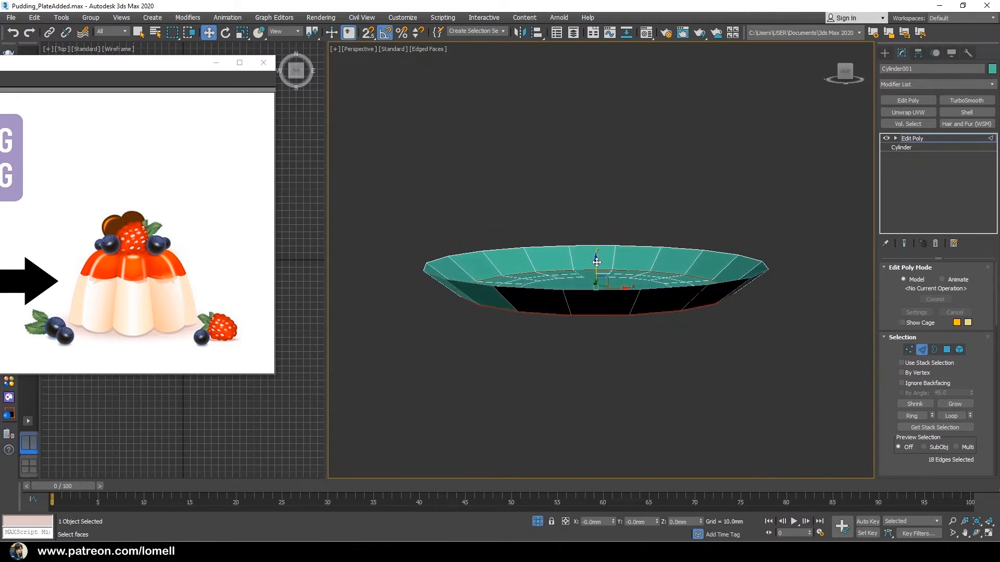
Raise the edge loop just inside the rim to about 5.1 mm and scale it to shape the plate's slope
{"action": "left_click_drag", "start_coordinate": [597, 262], "coordinate": [594, 250]}
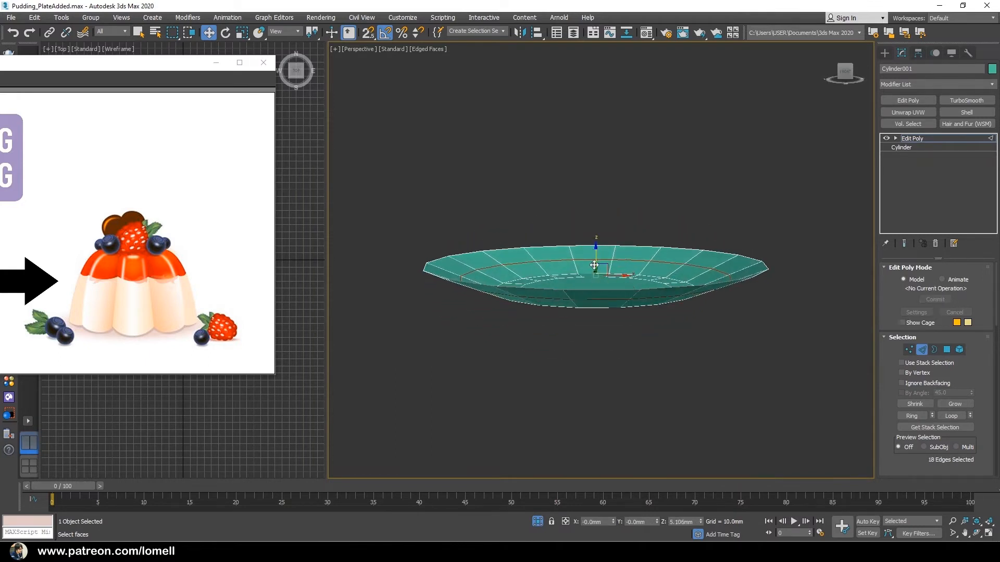
{"action": "middle_click_drag", "start_coordinate": [594, 266], "coordinate": [591, 290], "text": "alt"}
{"action": "key", "text": "r"}
{"action": "left_click_drag", "start_coordinate": [588, 272], "coordinate": [591, 268]}
Adjust the outer rim edge loop's height to about 9.1 mm
{"action": "middle_click_drag", "start_coordinate": [595, 215], "coordinate": [594, 230], "text": "alt"}
{"action": "left_click_drag", "start_coordinate": [595, 238], "coordinate": [596, 243]}
{"action": "middle_click_drag", "start_coordinate": [564, 262], "coordinate": [548, 302], "text": "alt"}
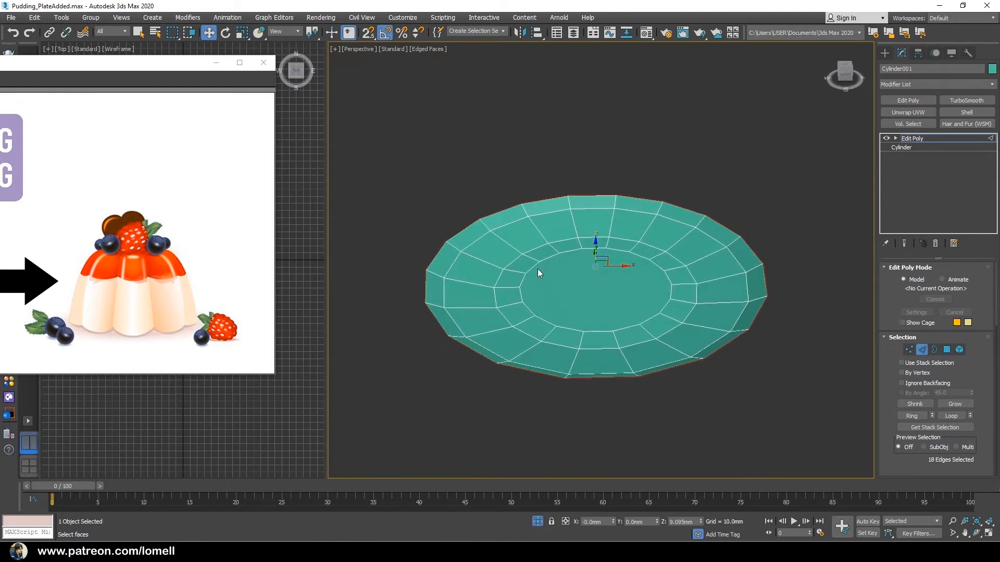
Scale the edge loop surrounding the plate's flat base outward to widen the base
{"action": "key", "text": "2"}
{"action": "key", "text": "2"}
{"action": "double_click", "coordinate": [532, 253]}
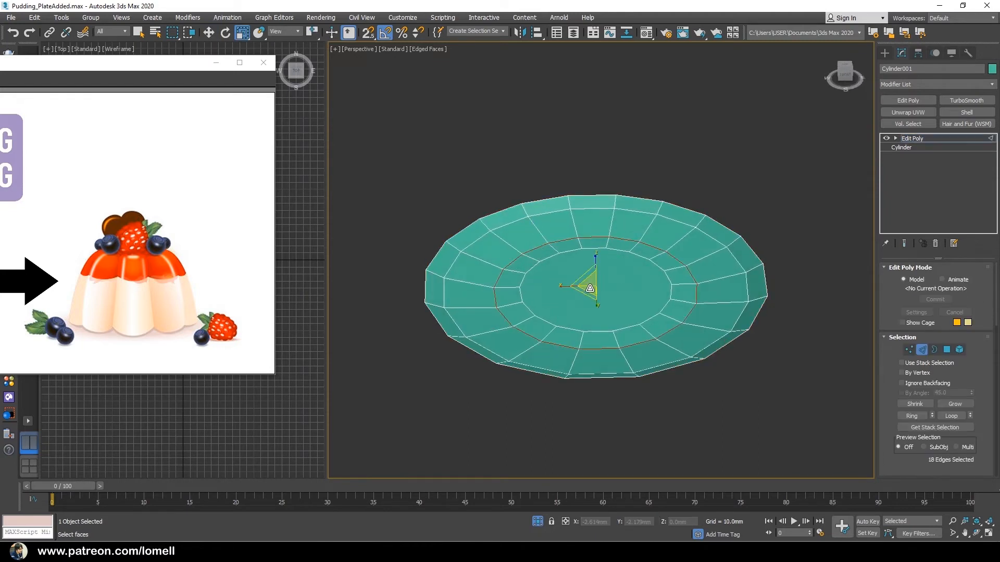
{"action": "left_click_drag", "start_coordinate": [589, 285], "coordinate": [592, 271]}
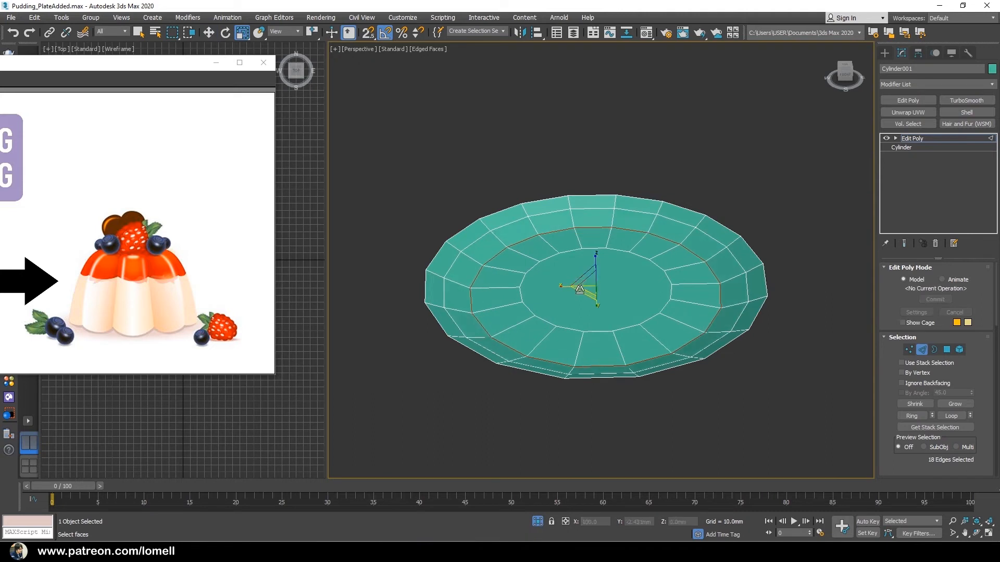
{"action": "middle_click_drag", "start_coordinate": [580, 289], "coordinate": [578, 265], "text": "alt"}
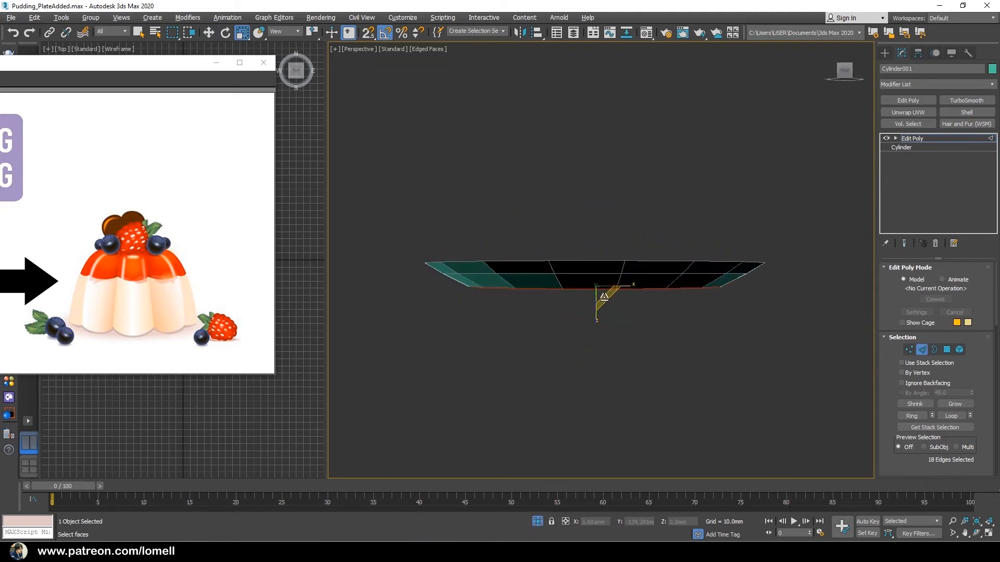
Fine-tune the scale of the edge loop just inside the plate's rim to refine the side slope
{"action": "mouse_move", "coordinate": [604, 297]}
{"action": "middle_mouse_down", "text": "alt"}
{"action": "mouse_move", "coordinate": [585, 271]}
{"action": "mouse_move", "coordinate": [595, 282]}
{"action": "middle_mouse_up", "text": "alt"}
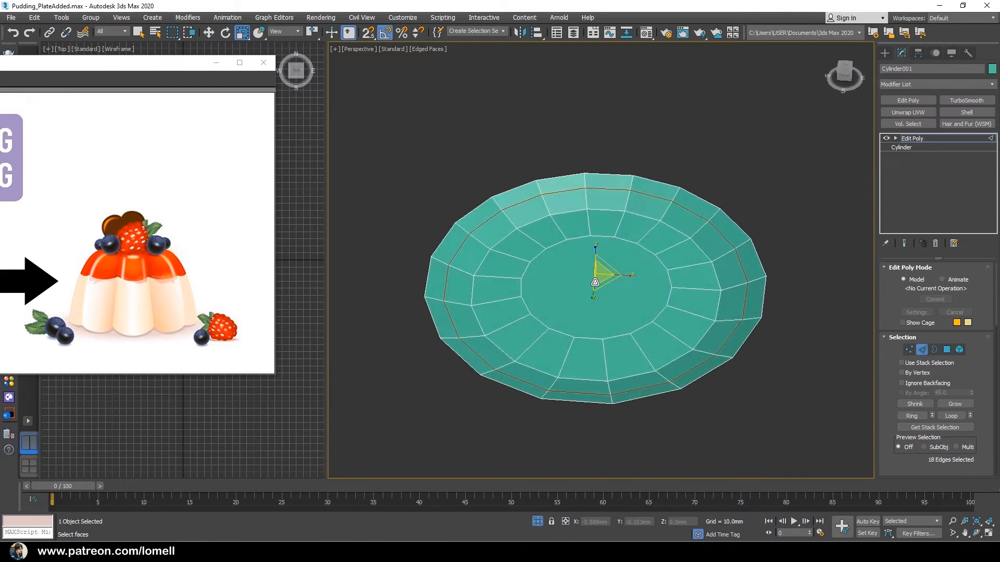
{"action": "left_click_drag", "start_coordinate": [599, 276], "coordinate": [601, 273]}
{"action": "mouse_move", "coordinate": [592, 282]}
{"action": "middle_mouse_down", "text": "alt"}
{"action": "mouse_move", "coordinate": [596, 253]}
{"action": "mouse_move", "coordinate": [608, 278]}
{"action": "middle_mouse_up", "text": "alt"}
{"action": "middle_click_drag", "start_coordinate": [832, 212], "coordinate": [656, 318], "text": "alt"}
Select all of the plate's polygons and flip their normals
{"action": "key", "text": "4"}
{"action": "left_click", "coordinate": [624, 310]}
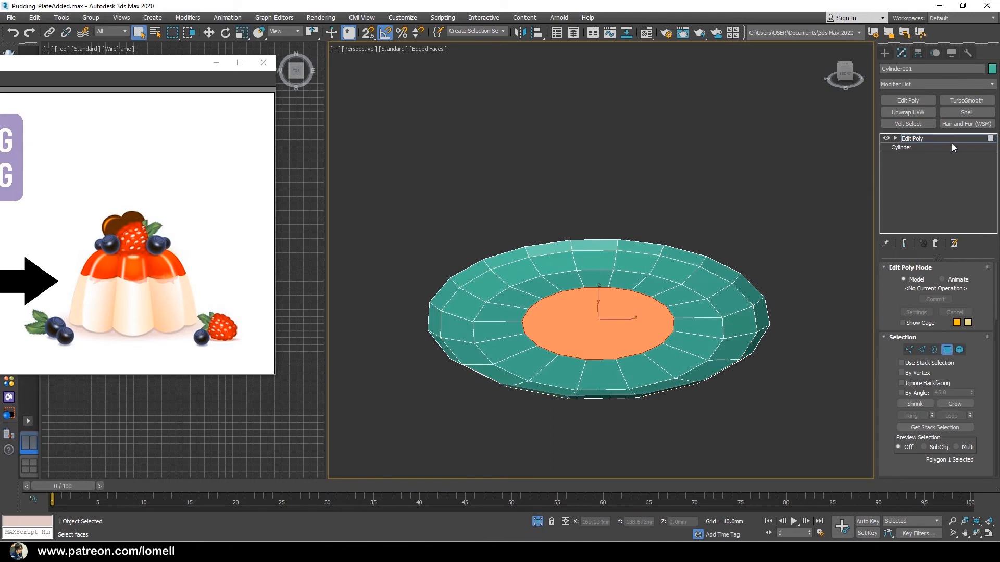
{"action": "left_click", "coordinate": [953, 138]}
{"action": "key", "text": "4"}
{"action": "key", "text": "ctrl+a"}
{"action": "right_click", "coordinate": [752, 231]}
{"action": "left_click", "coordinate": [737, 312]}
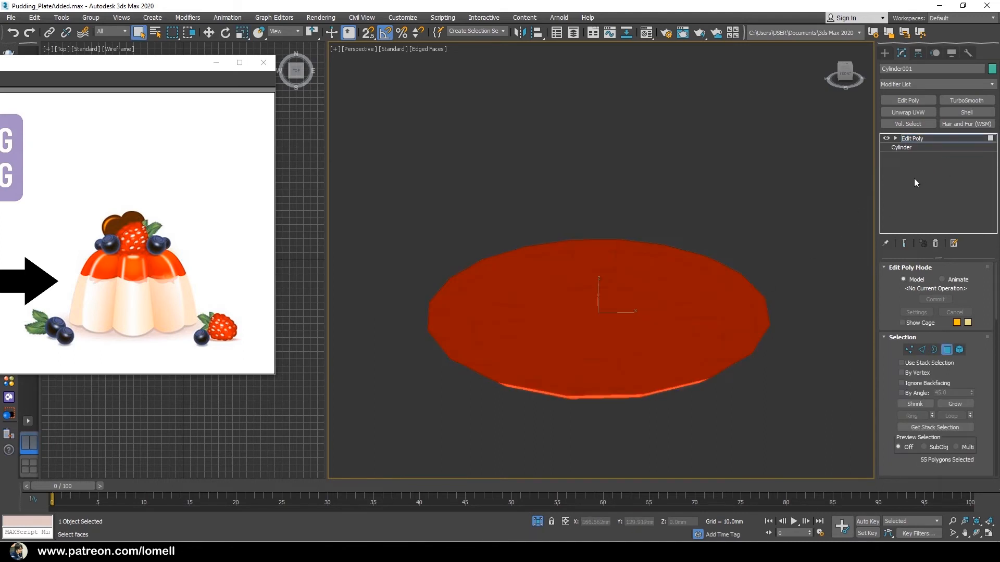
{"action": "left_click", "coordinate": [947, 139]}
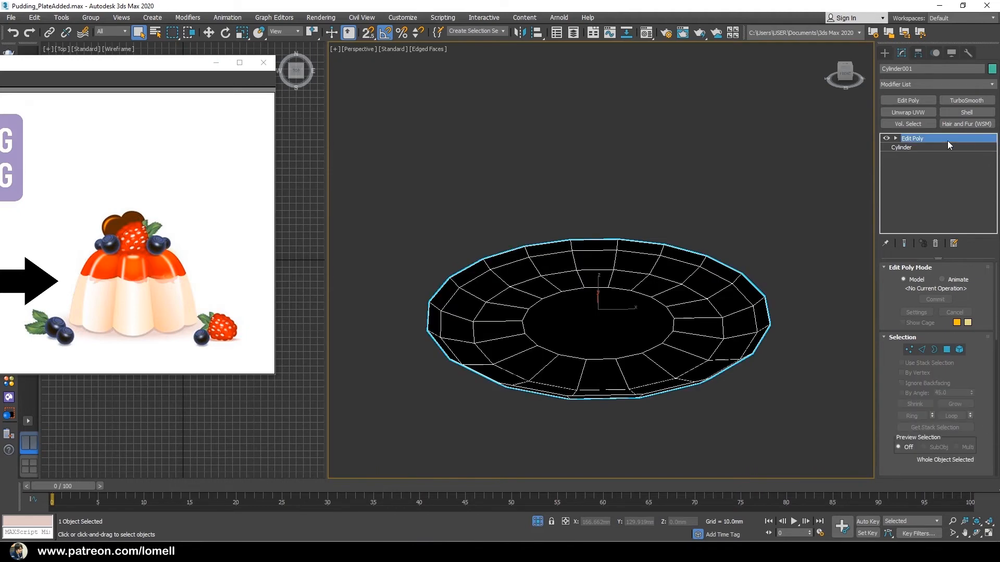
Thicken the plate with a Shell modifier using an outer amount of 0 mm and an inner amount of 4 mm
{"action": "left_click", "coordinate": [964, 114]}
{"action": "middle_click_drag", "start_coordinate": [749, 315], "coordinate": [757, 296], "text": "alt"}
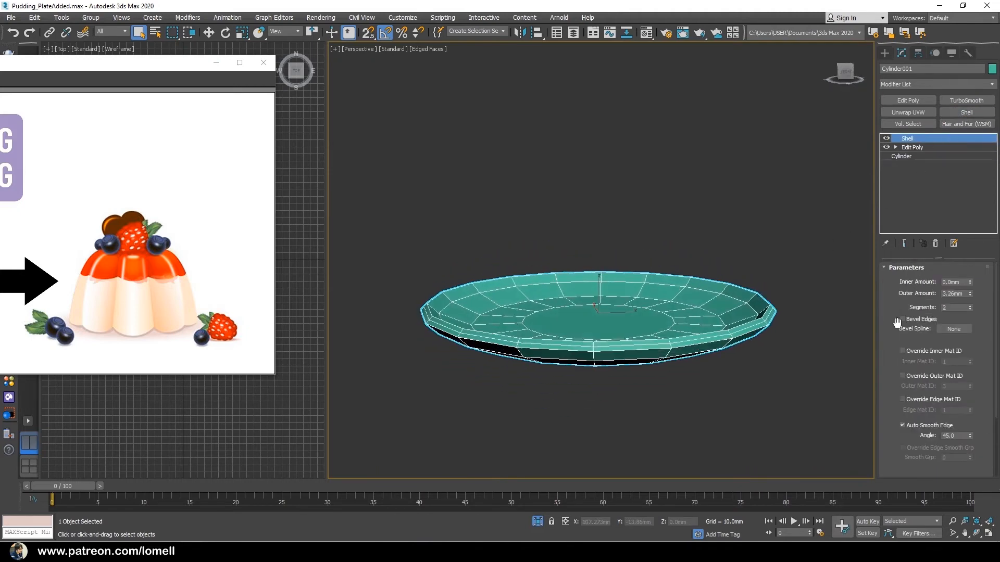
{"action": "double_click", "coordinate": [961, 294]}
{"action": "type", "text": "0"}
{"action": "key", "text": "Return"}
{"action": "left_click_drag", "start_coordinate": [965, 284], "coordinate": [941, 100]}
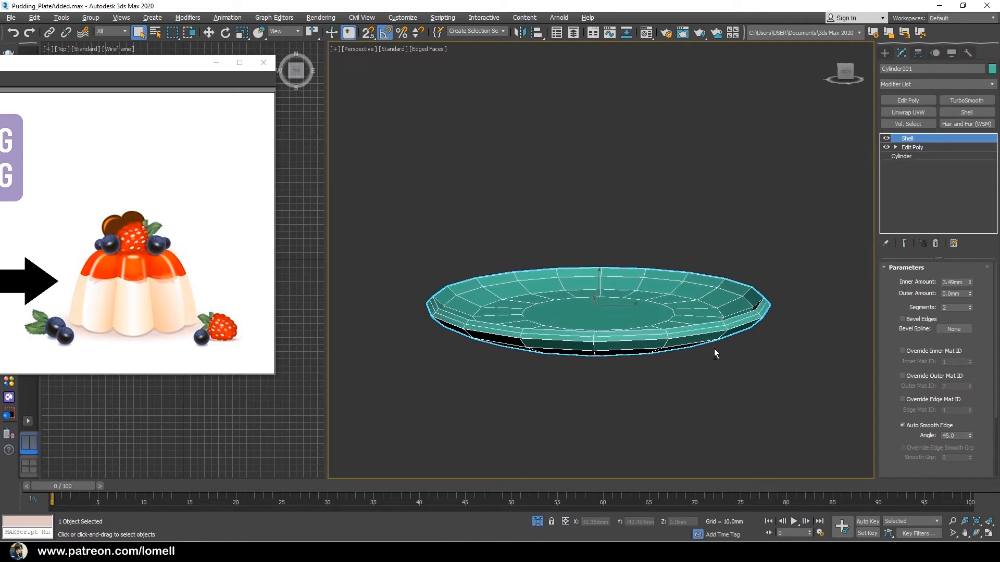
{"action": "middle_click_drag", "start_coordinate": [714, 349], "coordinate": [808, 348], "text": "alt"}
{"action": "middle_click_drag", "start_coordinate": [688, 322], "coordinate": [701, 341], "text": "alt"}
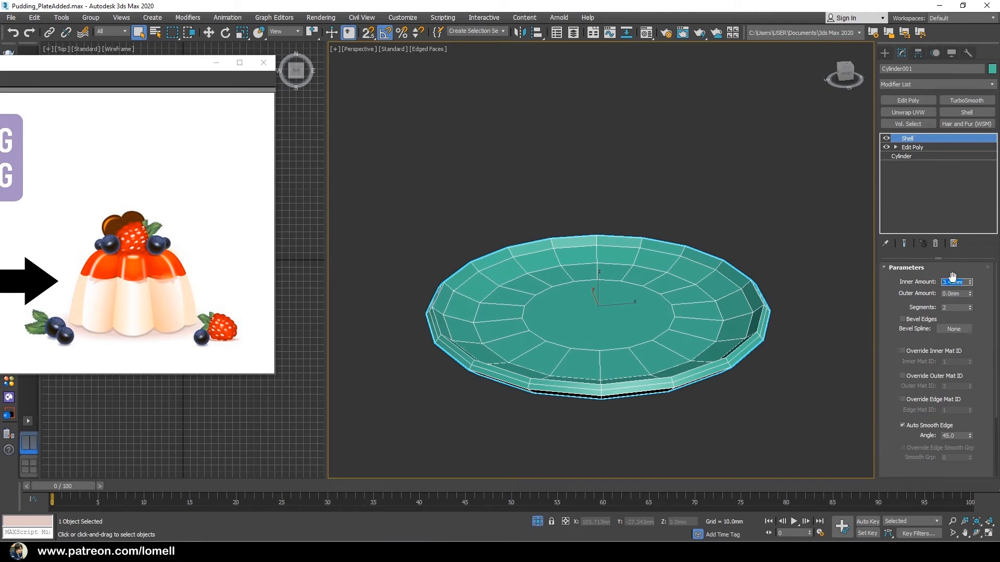
{"action": "key", "text": "Return"}
{"action": "mouse_move", "coordinate": [635, 300]}
{"action": "middle_mouse_down", "text": "alt"}
{"action": "mouse_move", "coordinate": [636, 278]}
{"action": "mouse_move", "coordinate": [638, 312]}
{"action": "mouse_move", "coordinate": [642, 273]}
{"action": "mouse_move", "coordinate": [636, 296]}
{"action": "middle_mouse_up", "text": "alt"}
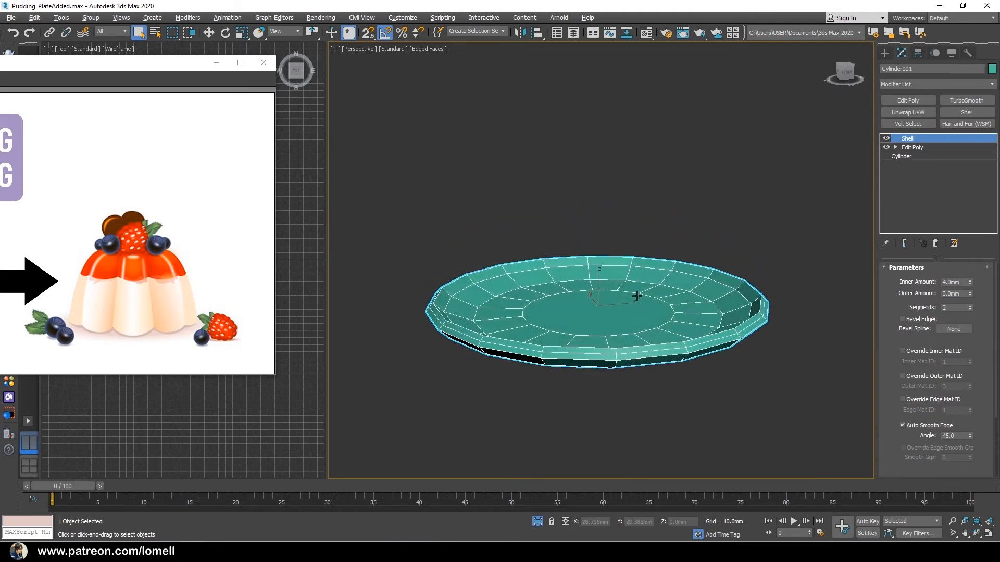
Add an Edit Poly modifier above the Shell and select the middle edge loop on the rim's outer face
{"action": "left_click", "coordinate": [906, 101]}
{"action": "middle_click_drag", "start_coordinate": [592, 312], "coordinate": [592, 333], "text": "alt"}
{"action": "scroll", "coordinate": [511, 375], "scroll_direction": "up", "scroll_amount": 4}
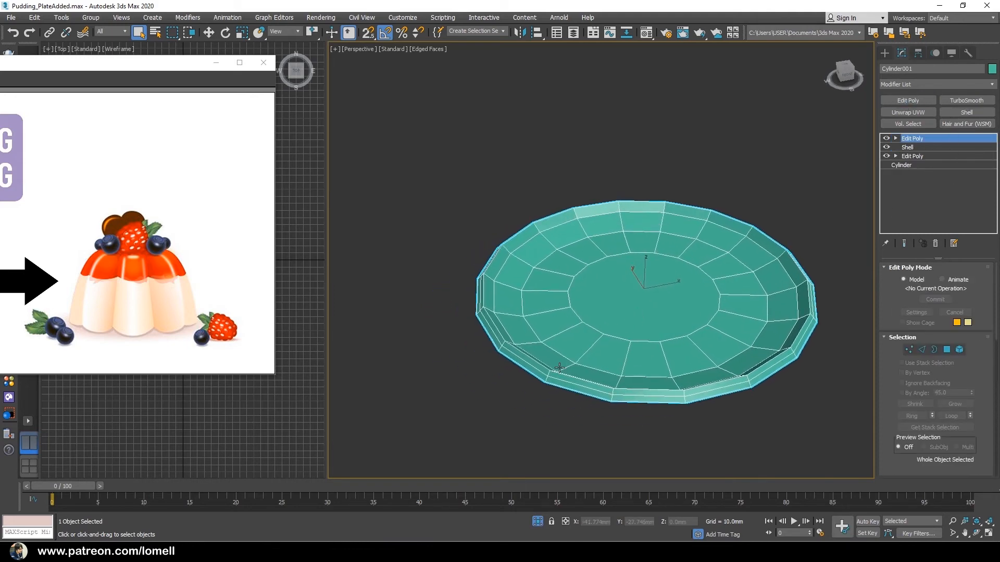
{"action": "key", "text": "2"}
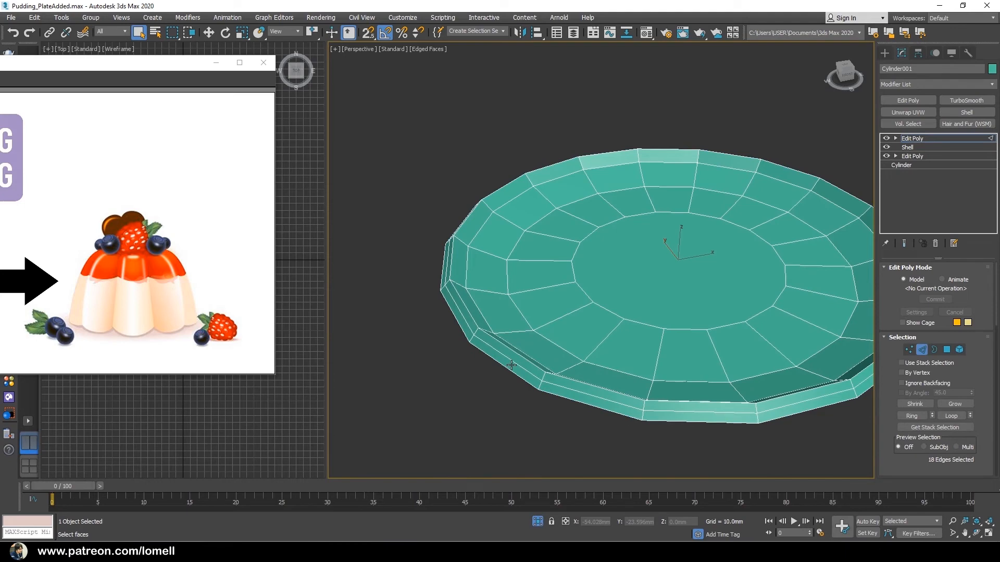
{"action": "middle_click_drag", "start_coordinate": [563, 362], "coordinate": [781, 405], "text": "alt"}
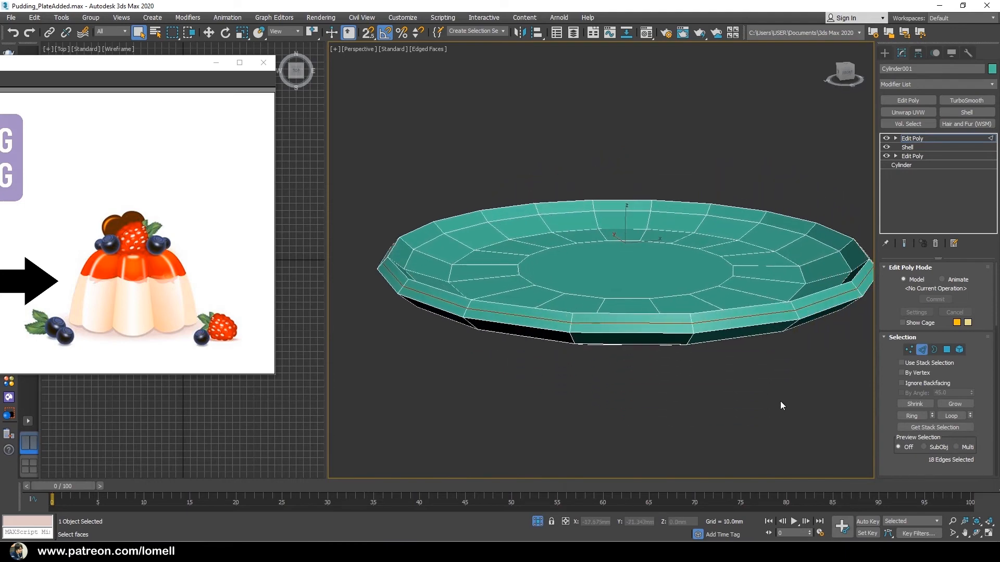
Constrain edge movement to Normal and push the rim's middle edge loop outward to round the plate's lip
{"action": "scroll", "coordinate": [896, 323], "scroll_direction": "down", "scroll_amount": 5}
{"action": "scroll", "coordinate": [897, 323], "scroll_direction": "down", "scroll_amount": 3}
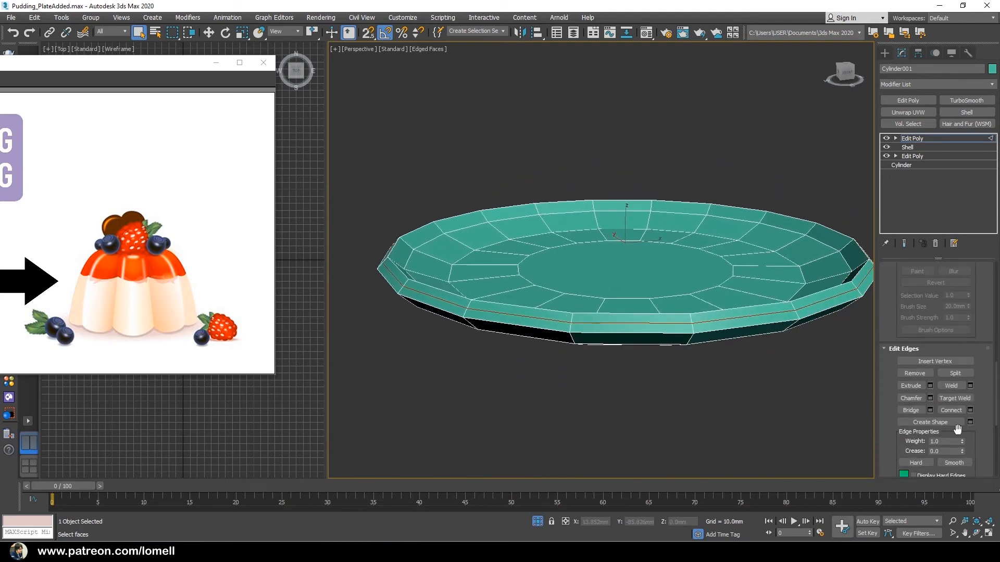
{"action": "scroll", "coordinate": [984, 431], "scroll_direction": "down", "scroll_amount": 5}
{"action": "scroll", "coordinate": [987, 425], "scroll_direction": "up", "scroll_amount": 4}
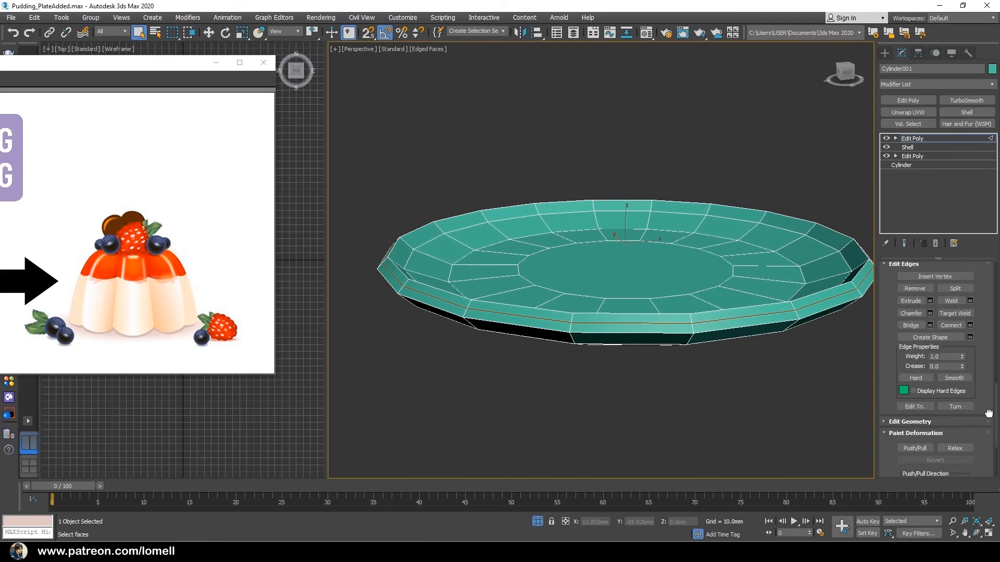
{"action": "scroll", "coordinate": [988, 423], "scroll_direction": "down", "scroll_amount": 4}
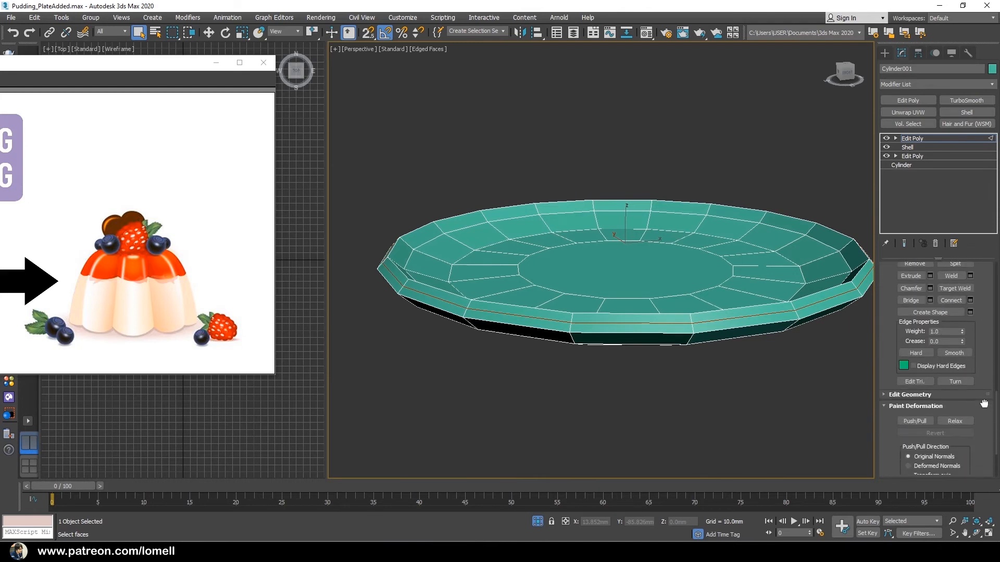
{"action": "left_click", "coordinate": [955, 371]}
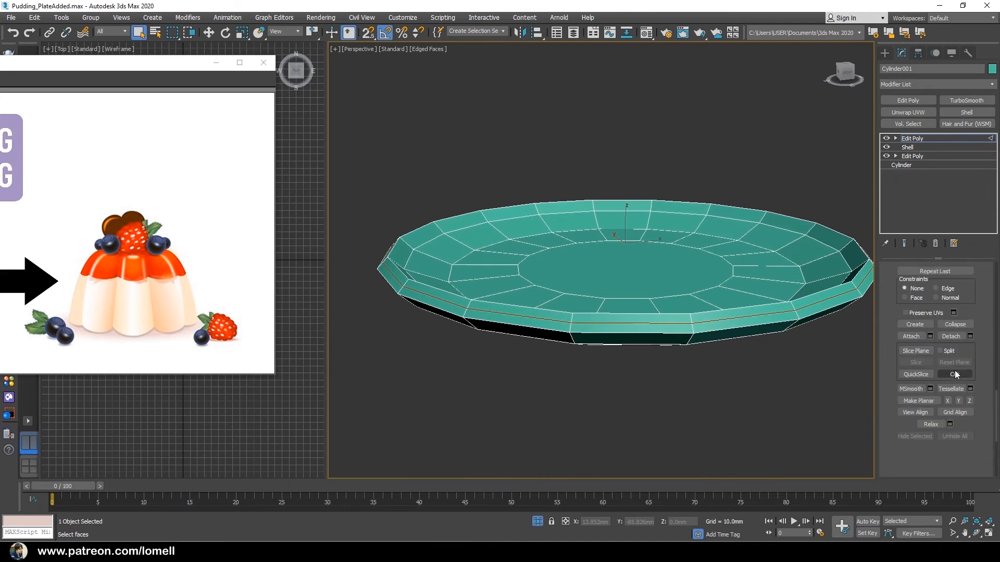
{"action": "left_click", "coordinate": [944, 299]}
{"action": "middle_click_drag", "start_coordinate": [593, 253], "coordinate": [594, 240], "text": "alt"}
{"action": "key", "text": "w"}
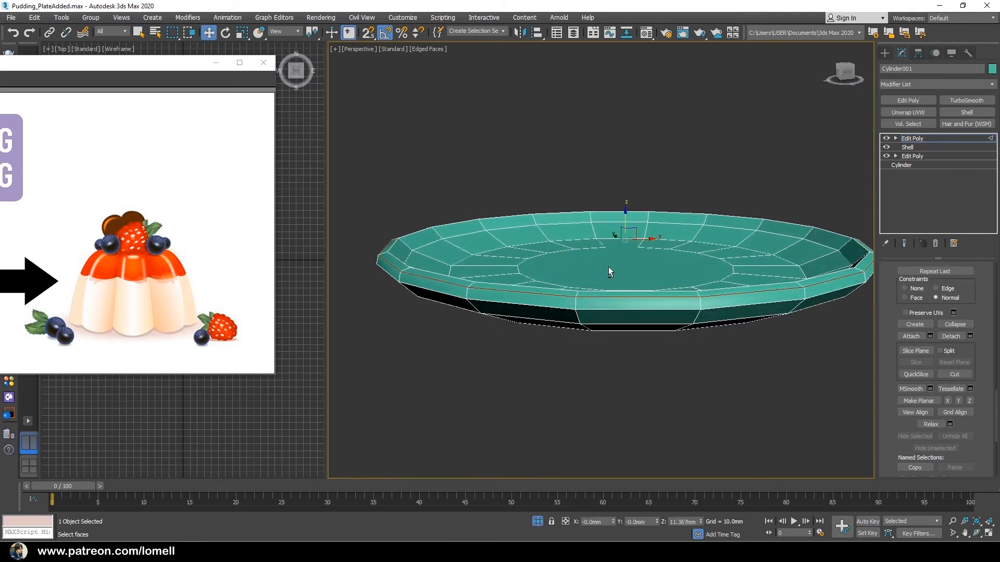
{"action": "middle_click_drag", "start_coordinate": [609, 266], "coordinate": [632, 345], "text": "alt"}
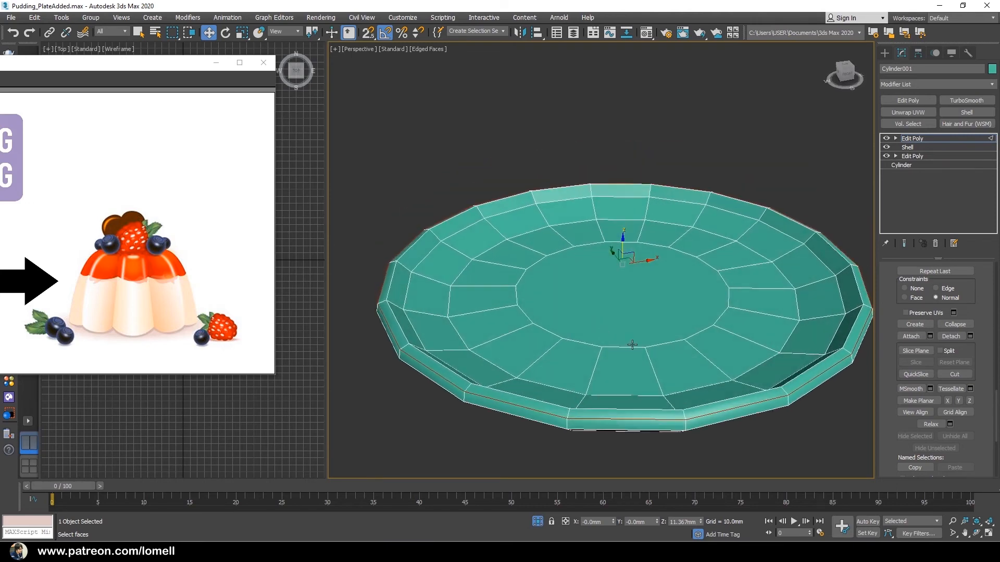
{"action": "middle_click_drag", "start_coordinate": [877, 289], "coordinate": [613, 311], "text": "alt"}
Tessellate the polygon at the plate's centre so that edges radiate from its midpoint
{"action": "key", "text": "q"}
{"action": "key", "text": "4"}
{"action": "left_click", "coordinate": [637, 346]}
{"action": "middle_click_drag", "start_coordinate": [637, 347], "coordinate": [631, 325], "text": "alt"}
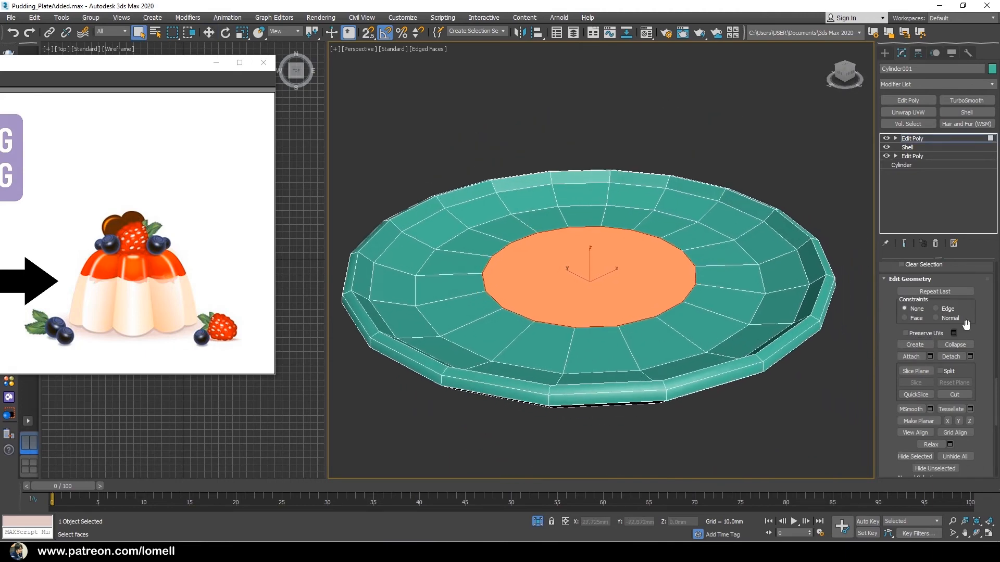
{"action": "scroll", "coordinate": [966, 324], "scroll_direction": "down", "scroll_amount": 6}
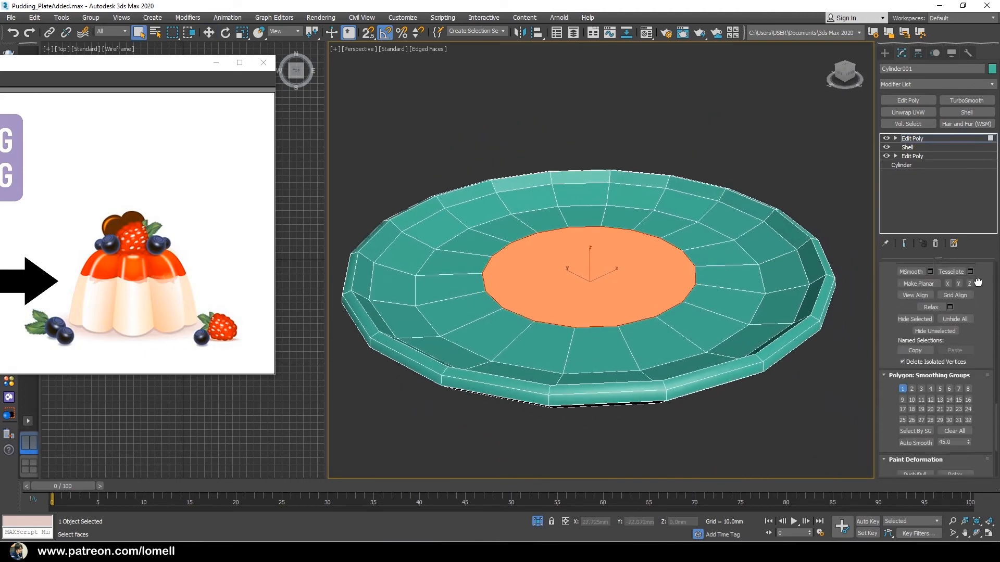
{"action": "scroll", "coordinate": [977, 281], "scroll_direction": "up", "scroll_amount": 3}
{"action": "left_click", "coordinate": [970, 338]}
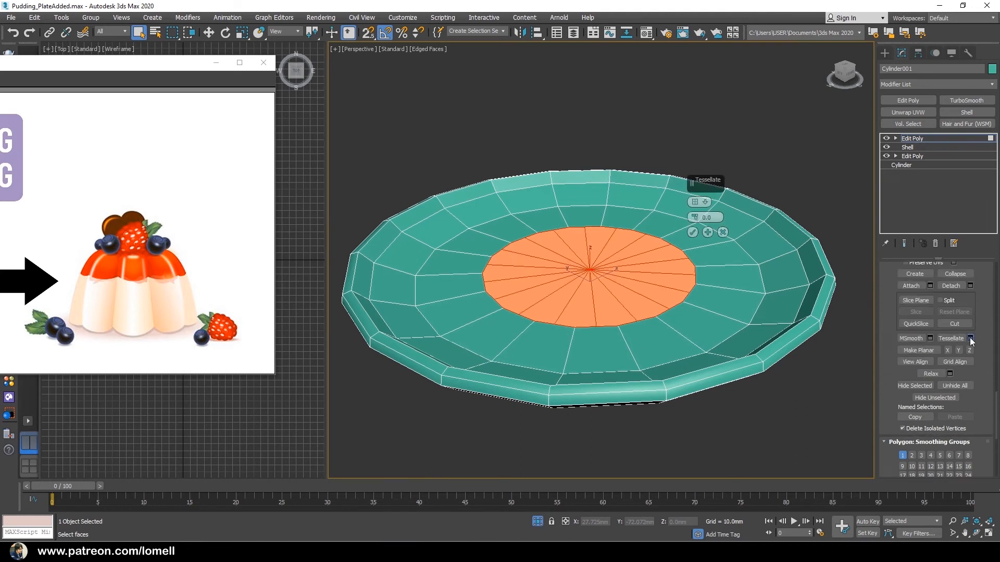
{"action": "left_click", "coordinate": [703, 205]}
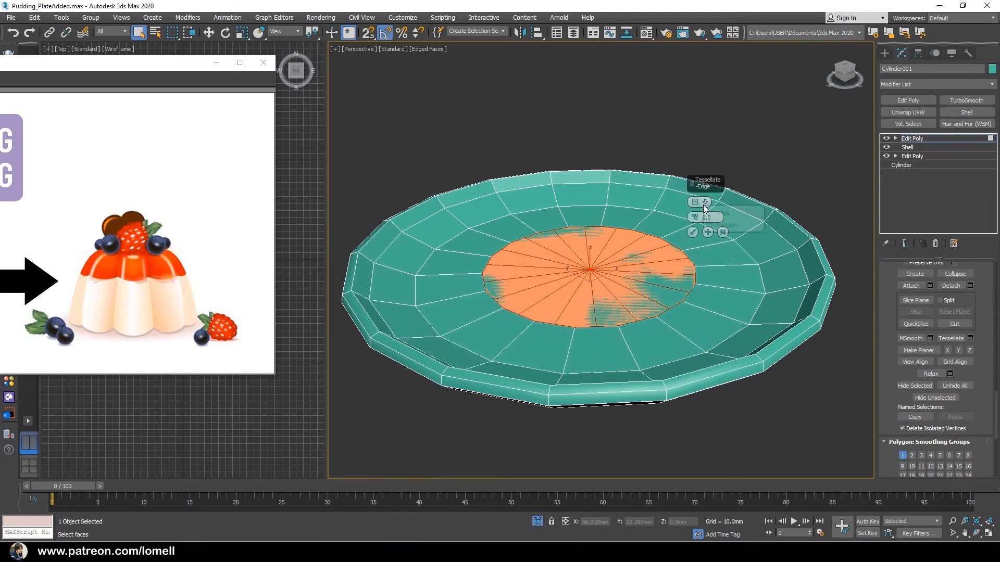
{"action": "left_click", "coordinate": [722, 224]}
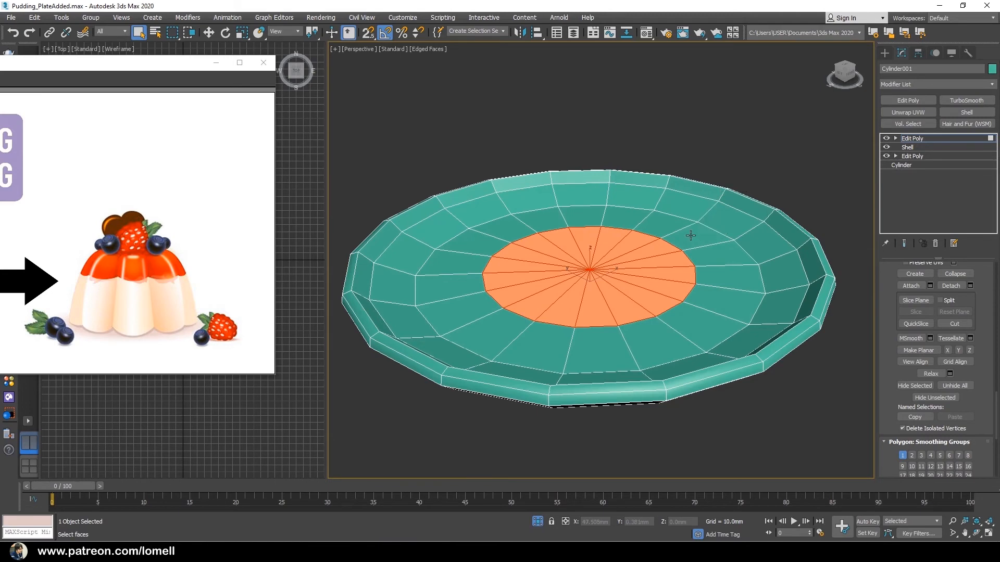
{"action": "middle_click_drag", "start_coordinate": [690, 236], "coordinate": [644, 331], "text": "alt"}
Smooth the plate with a TurboSmooth modifier set to 2 iterations
{"action": "left_click", "coordinate": [926, 137]}
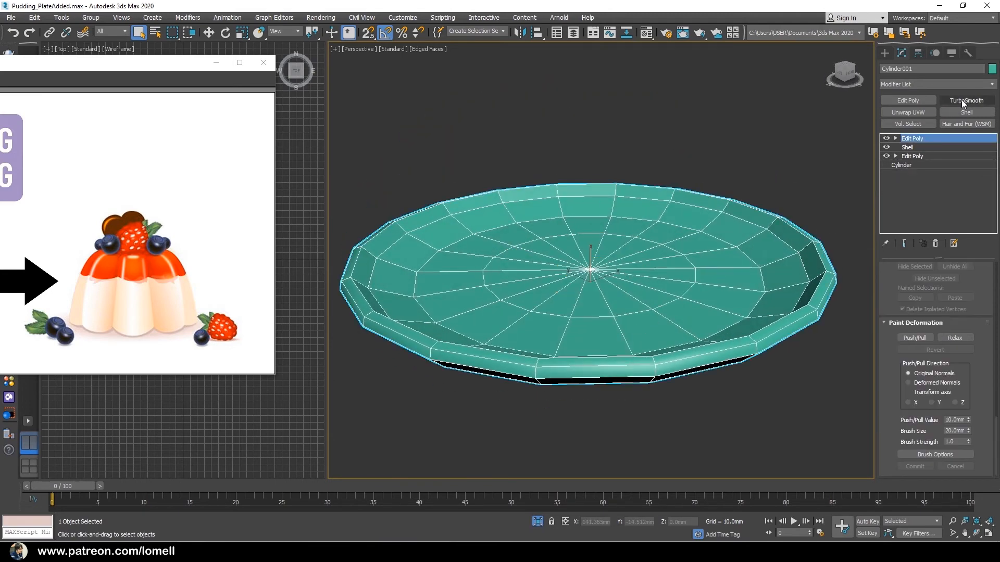
{"action": "left_click", "coordinate": [961, 99]}
{"action": "left_click", "coordinate": [968, 284]}
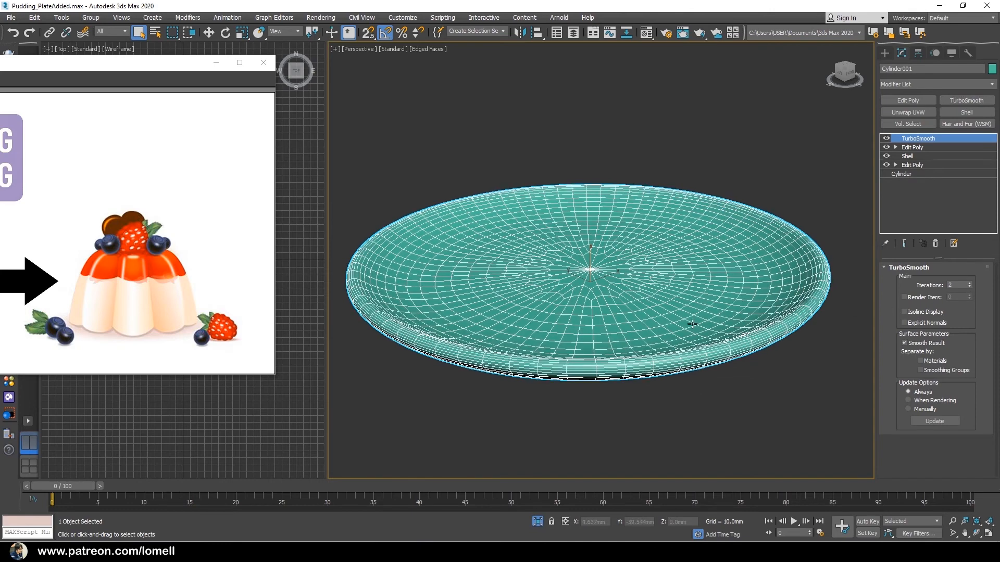
{"action": "mouse_move", "coordinate": [690, 320]}
{"action": "middle_mouse_down", "text": "alt"}
{"action": "mouse_move", "coordinate": [646, 330]}
{"action": "mouse_move", "coordinate": [645, 364]}
{"action": "mouse_move", "coordinate": [627, 253]}
{"action": "mouse_move", "coordinate": [620, 328]}
{"action": "middle_mouse_up", "text": "alt"}
Turn off the edged-faces display, deselect the plate and exit isolation to bring back the whole pudding
{"action": "key", "text": "F4"}
{"action": "left_click", "coordinate": [785, 394]}
{"action": "left_click", "coordinate": [537, 523]}
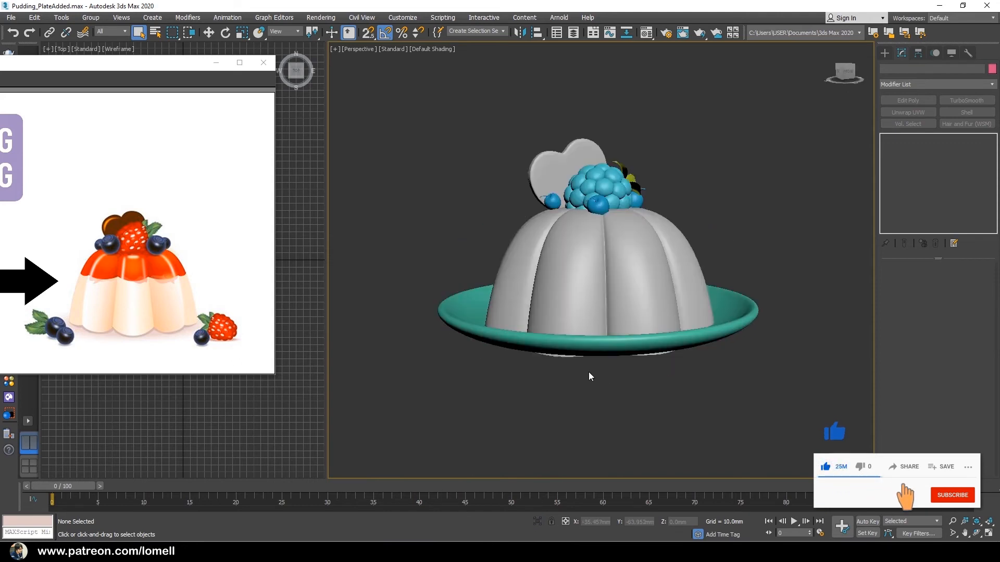
{"action": "middle_click_drag", "start_coordinate": [591, 375], "coordinate": [573, 248], "text": "alt"}
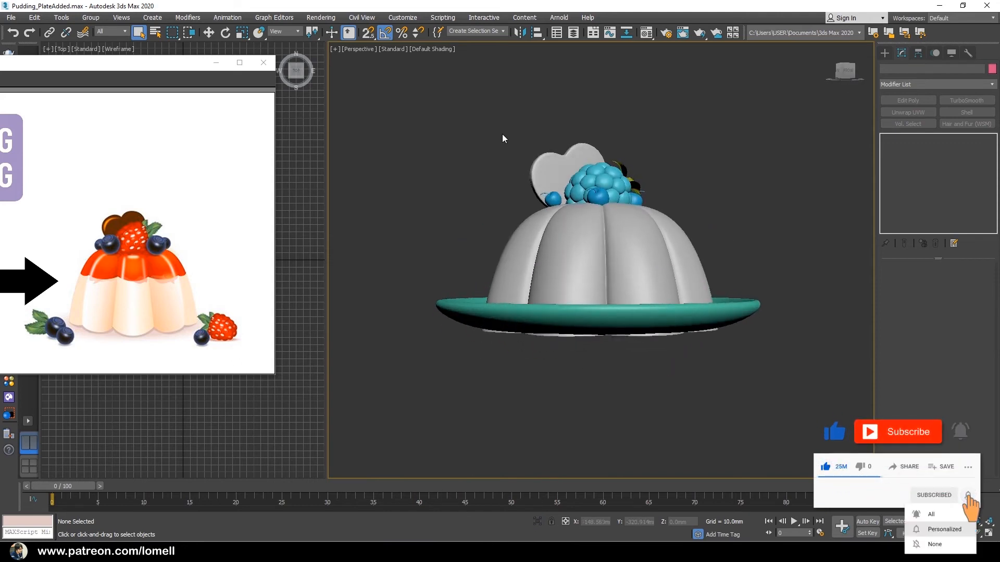
Select the pudding body together with all its toppings and raise them above the plate's underside
{"action": "left_click_drag", "start_coordinate": [519, 127], "coordinate": [702, 243]}
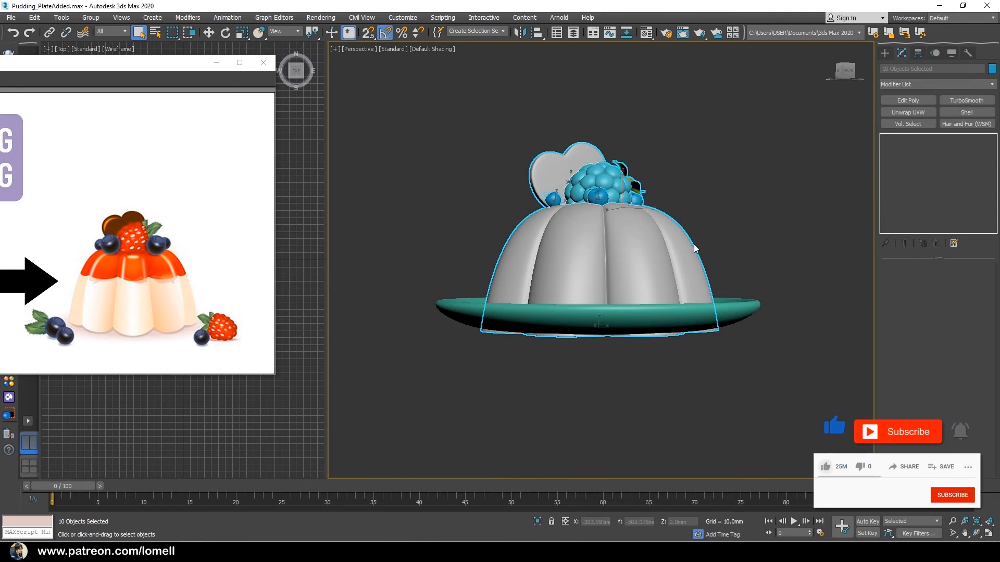
{"action": "key", "text": "f"}
{"action": "key", "text": "z"}
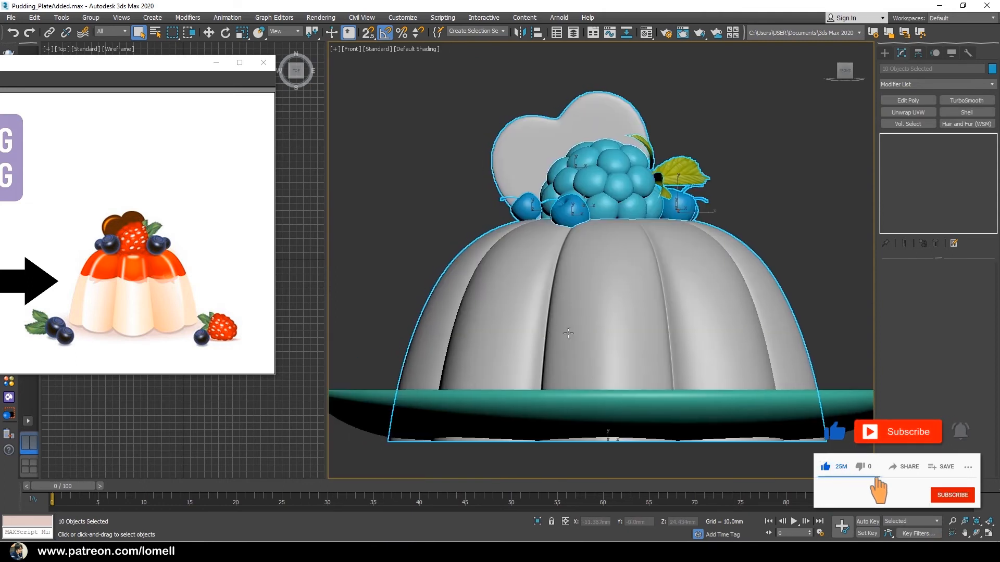
{"action": "key", "text": "w"}
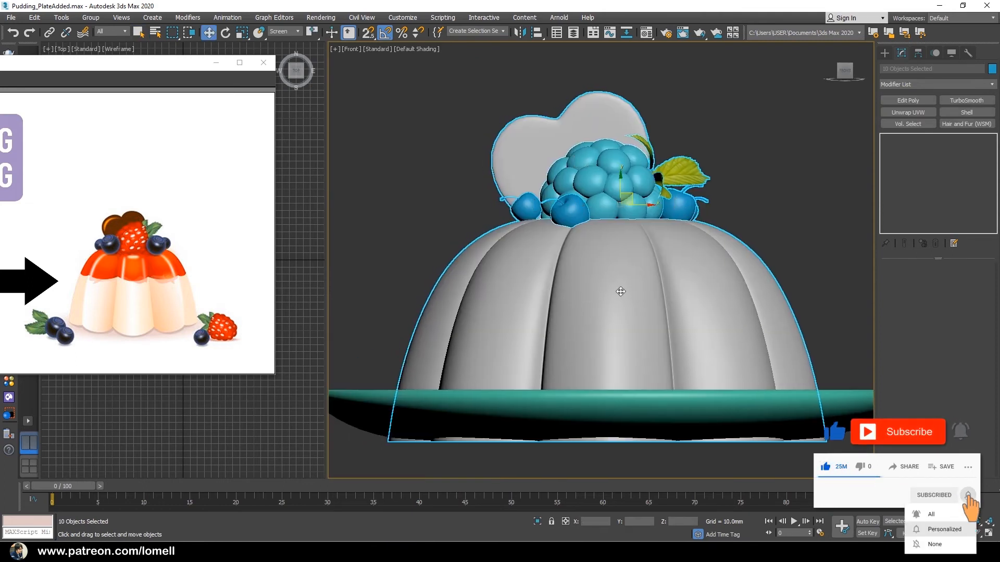
{"action": "key", "text": "p"}
{"action": "middle_click_drag", "start_coordinate": [587, 293], "coordinate": [616, 192], "text": "alt"}
{"action": "left_click_drag", "start_coordinate": [630, 170], "coordinate": [639, 152]}
Adjust the height of the selected pudding and toppings so the base rests close to the plate's inner surface
{"action": "middle_click_drag", "start_coordinate": [625, 273], "coordinate": [613, 369], "text": "alt"}
{"action": "scroll", "coordinate": [535, 376], "scroll_direction": "up", "scroll_amount": 5}
{"action": "left_click_drag", "start_coordinate": [642, 346], "coordinate": [651, 357]}
{"action": "middle_click_drag", "start_coordinate": [574, 414], "coordinate": [567, 384]}
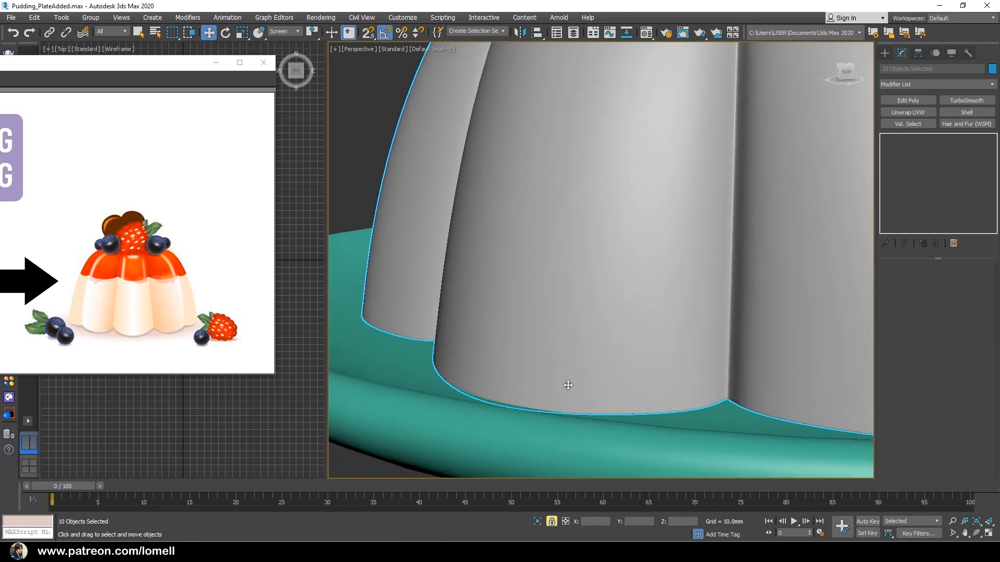
{"action": "key", "text": "alt+z"}
{"action": "left_click_drag", "start_coordinate": [530, 400], "coordinate": [515, 373]}
{"action": "middle_click_drag", "start_coordinate": [565, 372], "coordinate": [614, 350]}
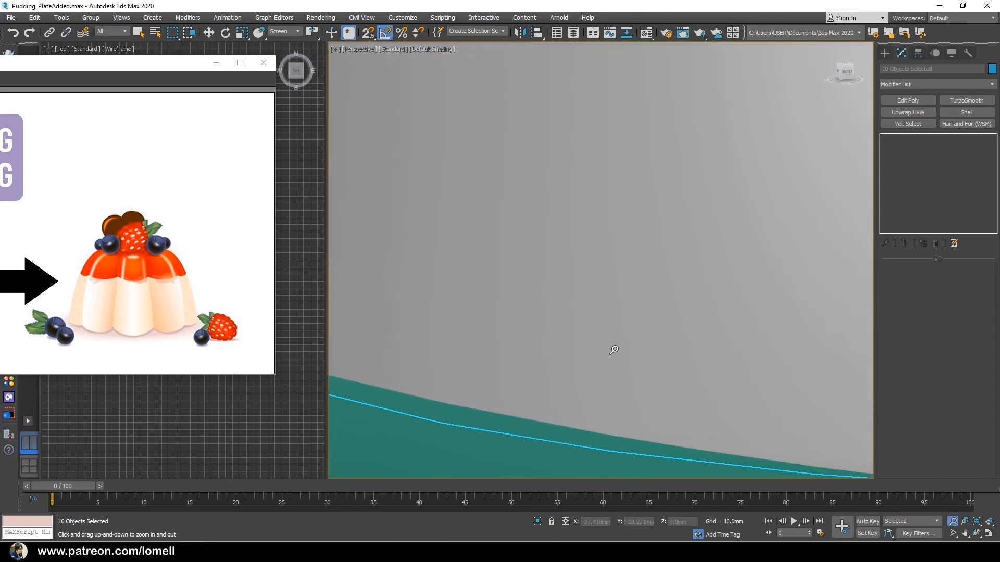
{"action": "left_click_drag", "start_coordinate": [617, 343], "coordinate": [622, 340]}
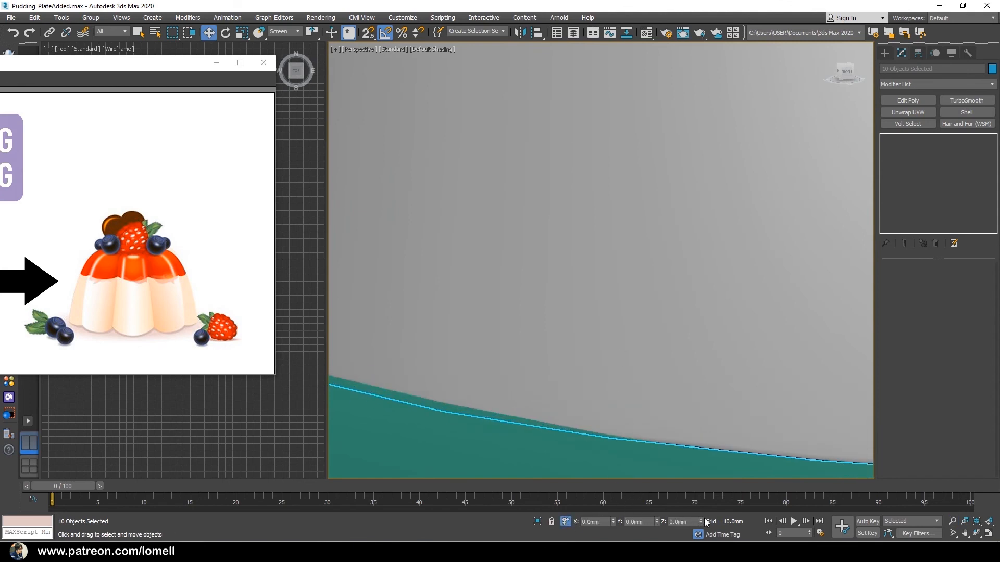
Switch the reference coordinate system to View and fine-tune the pudding's height on the plate with a small relative Z offset
{"action": "left_click_drag", "start_coordinate": [704, 518], "coordinate": [701, 7]}
{"action": "key", "text": "ctrl+z"}
{"action": "left_click", "coordinate": [280, 40]}
{"action": "left_click_drag", "start_coordinate": [701, 523], "coordinate": [704, 520]}
{"action": "key", "text": "z"}
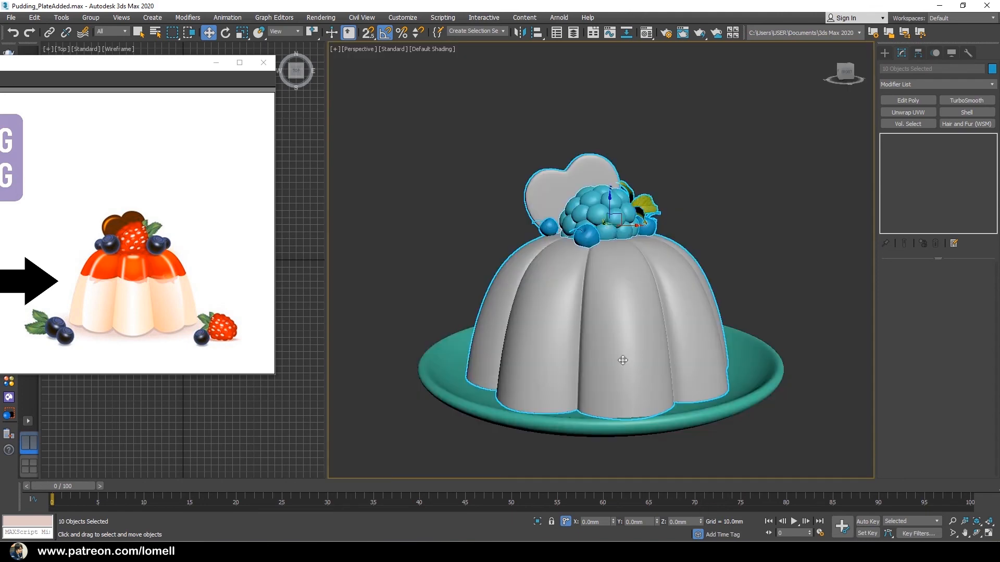
Check the pudding's seating on the plate from above and in perspective, with everything deselected
{"action": "key", "text": "t"}
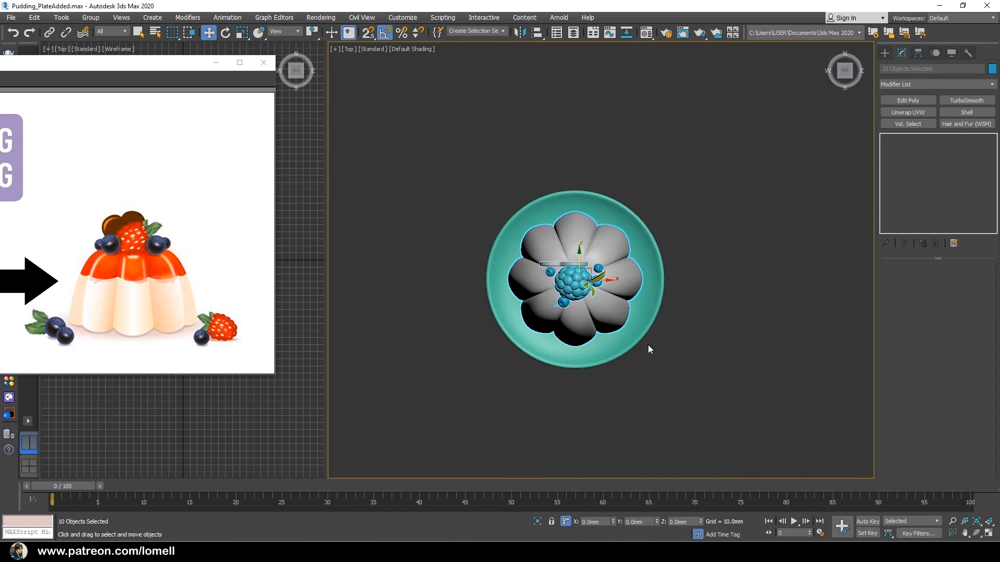
{"action": "key", "text": "p"}
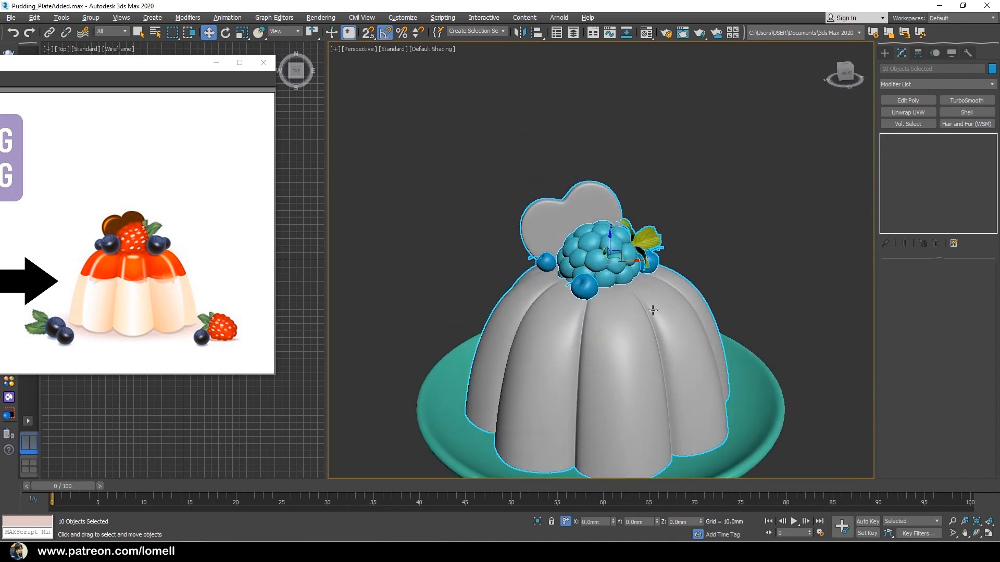
{"action": "middle_click_drag", "start_coordinate": [652, 311], "coordinate": [632, 272]}
{"action": "middle_click_drag", "start_coordinate": [632, 272], "coordinate": [612, 276], "text": "alt"}
{"action": "scroll", "coordinate": [611, 276], "scroll_direction": "down", "scroll_amount": 3}
{"action": "key", "text": "q"}
{"action": "left_click", "coordinate": [703, 248]}
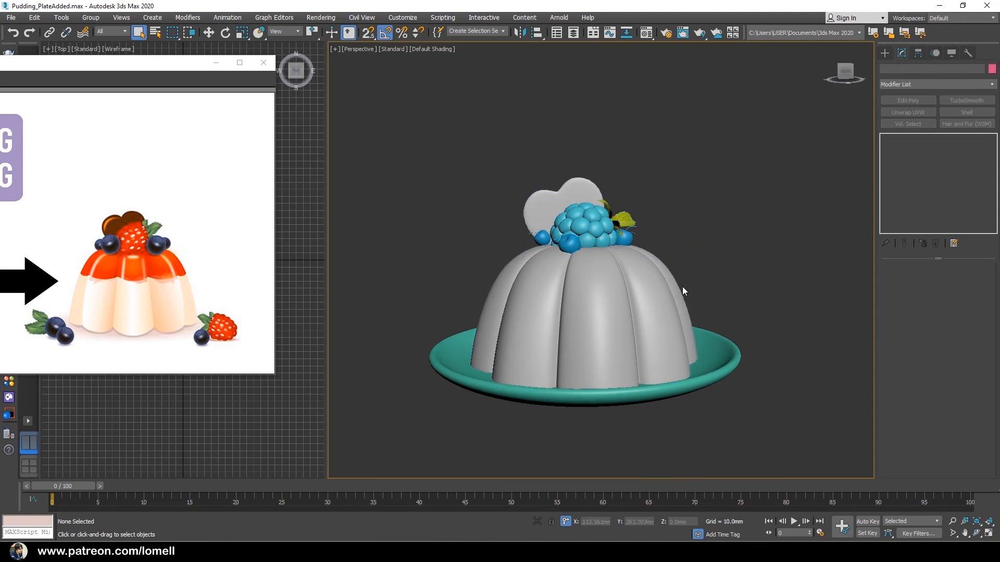
{"action": "middle_click_drag", "start_coordinate": [682, 289], "coordinate": [707, 282], "text": "alt"}
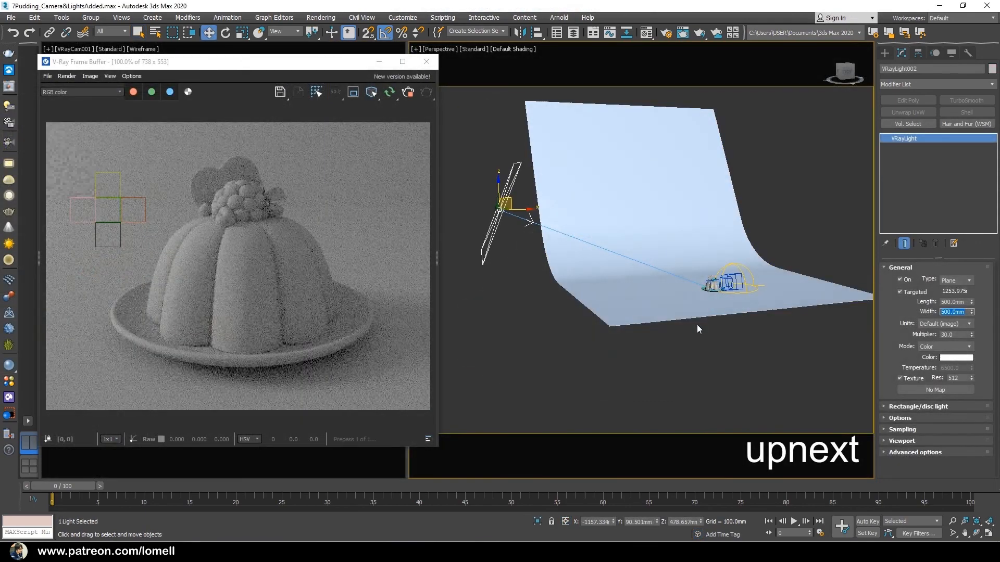
Clone the plane V-Ray light and place the copy high above the pudding, on the opposite side of the backdrop
{"action": "scroll", "coordinate": [698, 328], "scroll_direction": "down", "scroll_amount": 3}
{"action": "middle_click_drag", "start_coordinate": [658, 277], "coordinate": [676, 211], "text": "alt"}
{"action": "scroll", "coordinate": [676, 211], "scroll_direction": "up", "scroll_amount": 5}
{"action": "left_click_drag", "start_coordinate": [676, 211], "coordinate": [754, 122], "text": "shift"}
{"action": "left_click", "coordinate": [500, 319]}
{"action": "mouse_move", "coordinate": [703, 250]}
{"action": "middle_mouse_down", "text": "alt"}
{"action": "mouse_move", "coordinate": [744, 205]}
{"action": "mouse_move", "coordinate": [750, 166]}
{"action": "middle_mouse_up", "text": "alt"}
{"action": "left_click_drag", "start_coordinate": [745, 245], "coordinate": [743, 78]}
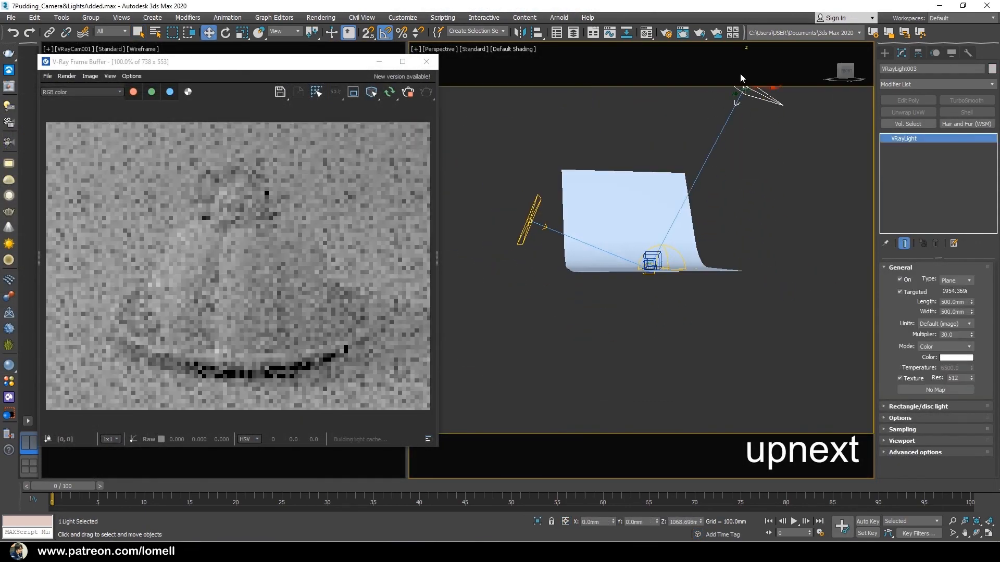
{"action": "middle_click_drag", "start_coordinate": [743, 78], "coordinate": [770, 161], "text": "alt"}
{"action": "left_click_drag", "start_coordinate": [770, 162], "coordinate": [708, 108]}
{"action": "middle_click_drag", "start_coordinate": [694, 168], "coordinate": [701, 112], "text": "alt"}
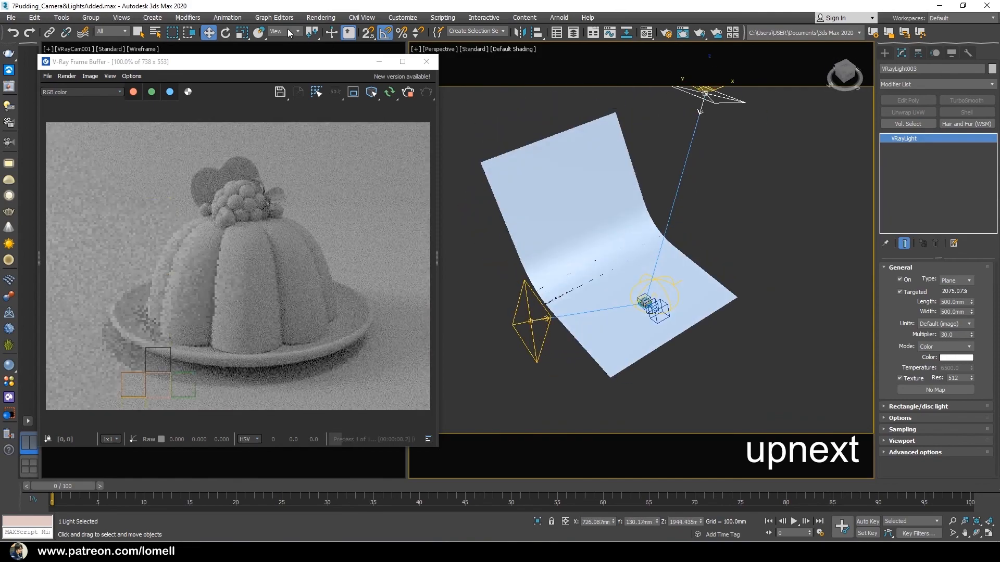
Set the copied light's length and width to 1000 mm each
{"action": "middle_click_drag", "start_coordinate": [695, 208], "coordinate": [657, 190], "text": "alt"}
{"action": "double_click", "coordinate": [954, 302]}
{"action": "type", "text": "1000"}
{"action": "key", "text": "Tab"}
{"action": "type", "text": "1000"}
{"action": "key", "text": "Return"}
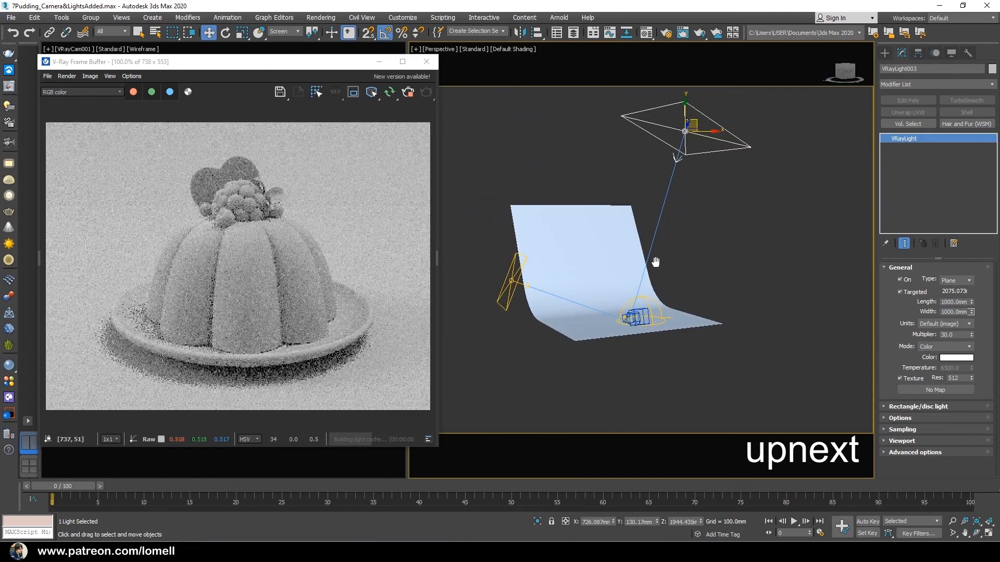
Move the overhead light farther out towards the front of the backdrop and set its multiplier to 10
{"action": "middle_click_drag", "start_coordinate": [654, 262], "coordinate": [710, 186], "text": "alt"}
{"action": "left_click_drag", "start_coordinate": [674, 141], "coordinate": [699, 128]}
{"action": "middle_click_drag", "start_coordinate": [700, 157], "coordinate": [750, 260], "text": "alt"}
{"action": "double_click", "coordinate": [951, 334]}
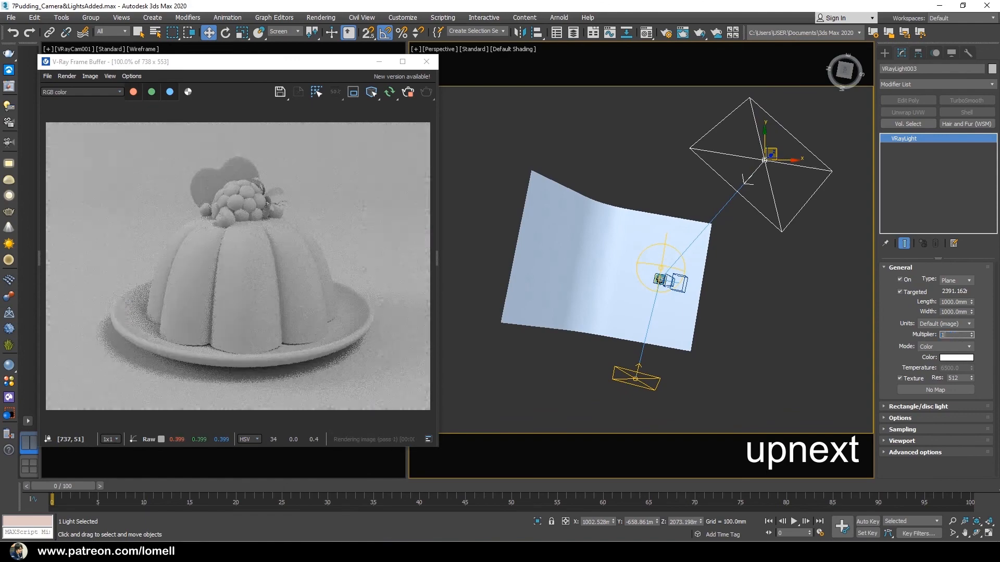
{"action": "type", "text": "10"}
{"action": "key", "text": "Return"}
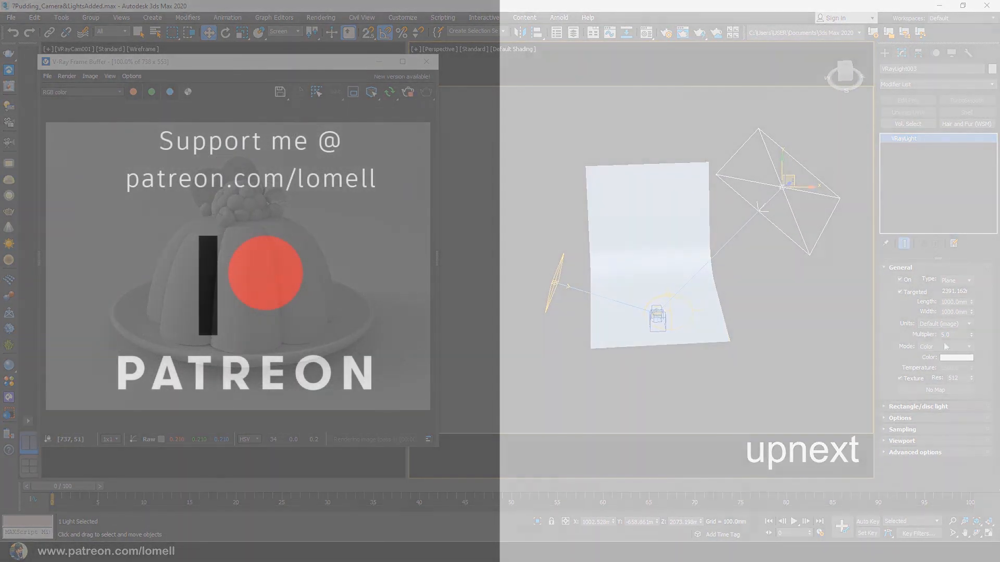